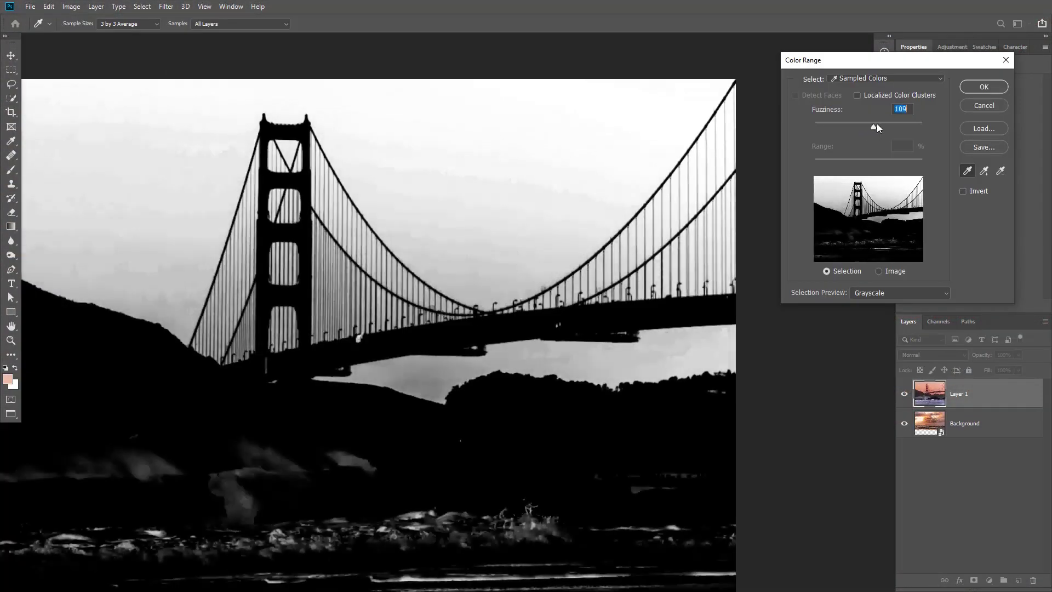
# Raise the Color Range fuzziness to widen the sampled sky selection
pyautogui.moveTo(877, 124); pyautogui.dragTo(897, 124)
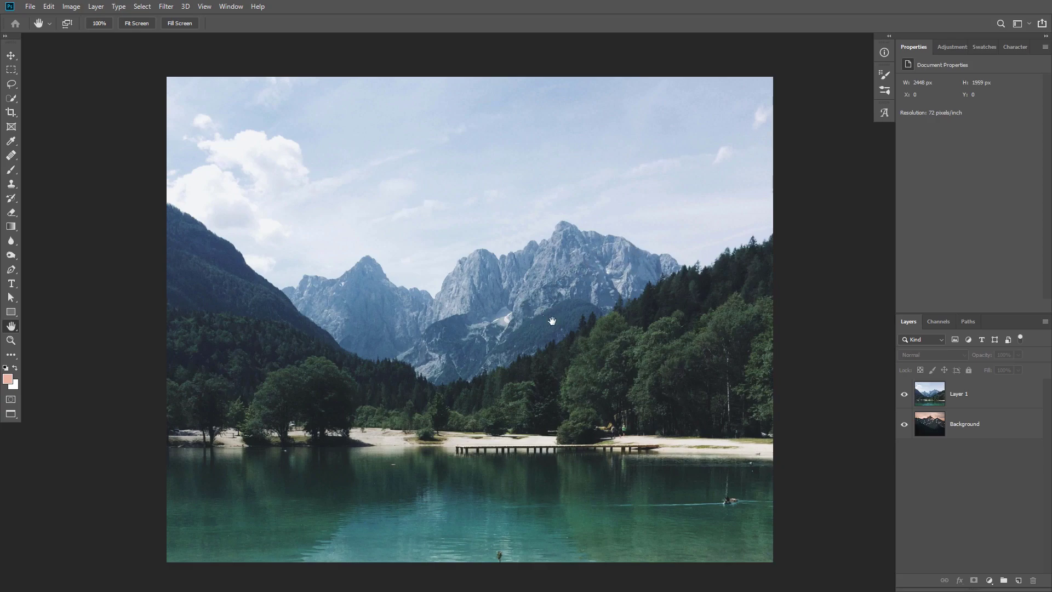
# Select the whole sky above the mountains on Layer 1 with the Quick Selection tool
pyautogui.click(959, 394)
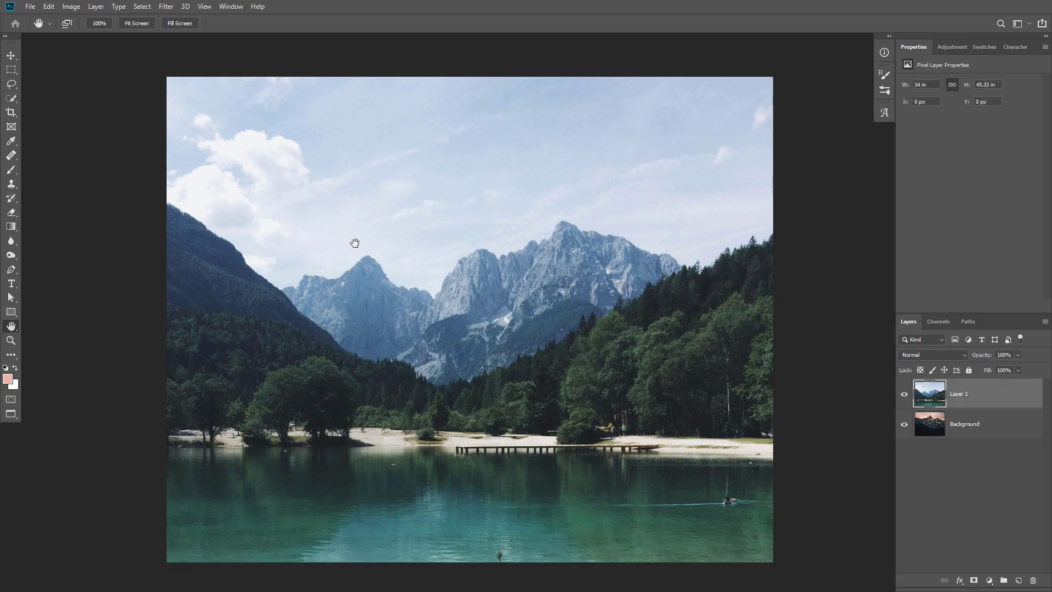
pyautogui.click(11, 99)
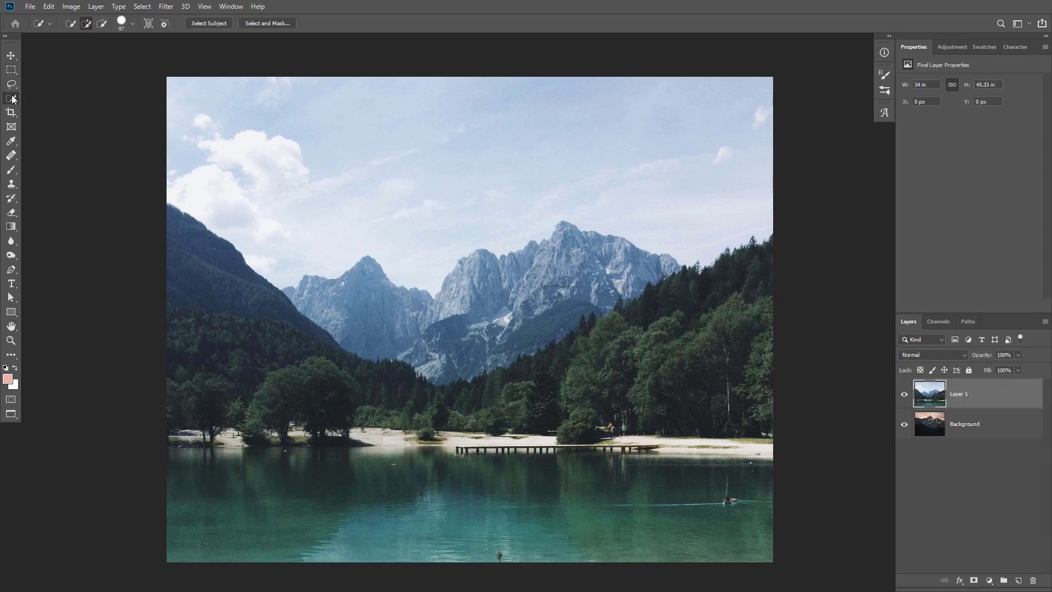
pyautogui.rightClick(13, 99)
pyautogui.click(75, 99)
pyautogui.moveTo(186, 178)
pyautogui.mouseDown()
pyautogui.moveTo(264, 212)
pyautogui.moveTo(395, 216)
pyautogui.moveTo(581, 192)
pyautogui.moveTo(587, 205)
pyautogui.mouseUp()
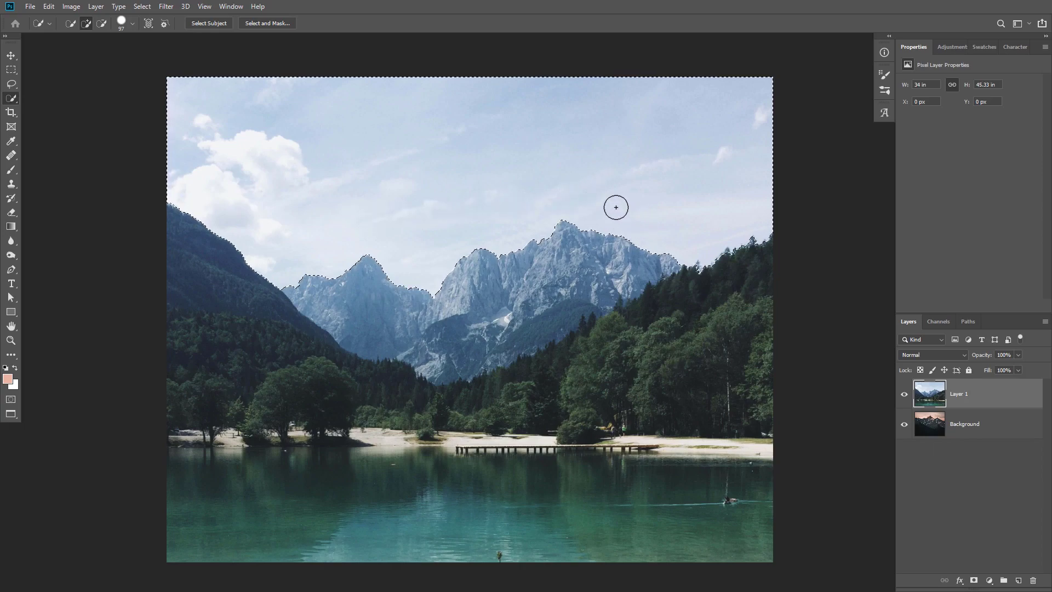
# Check the sky selection's tree-line edge in Quick Mask, and mask the selected sky out of Layer 1
pyautogui.press('q')
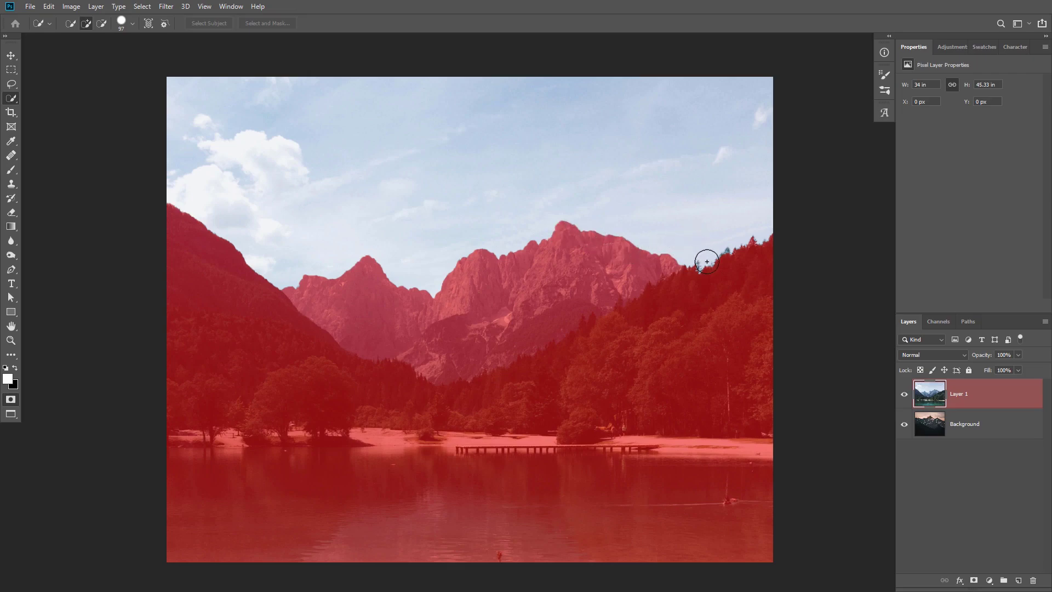
pyautogui.moveTo(709, 265); pyautogui.dragTo(784, 264)
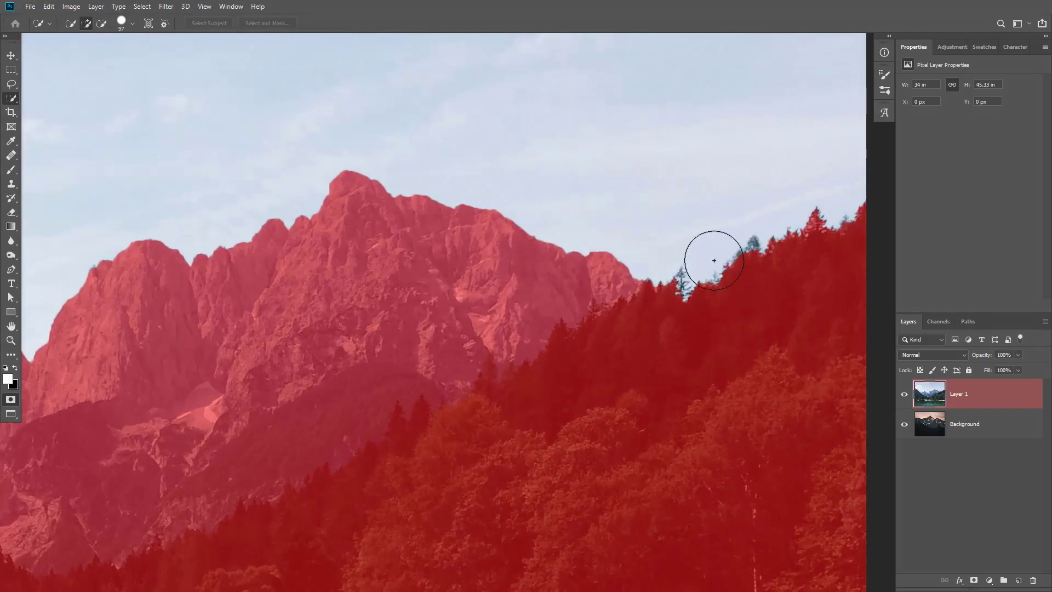
pyautogui.scroll(-5, 665, 258)
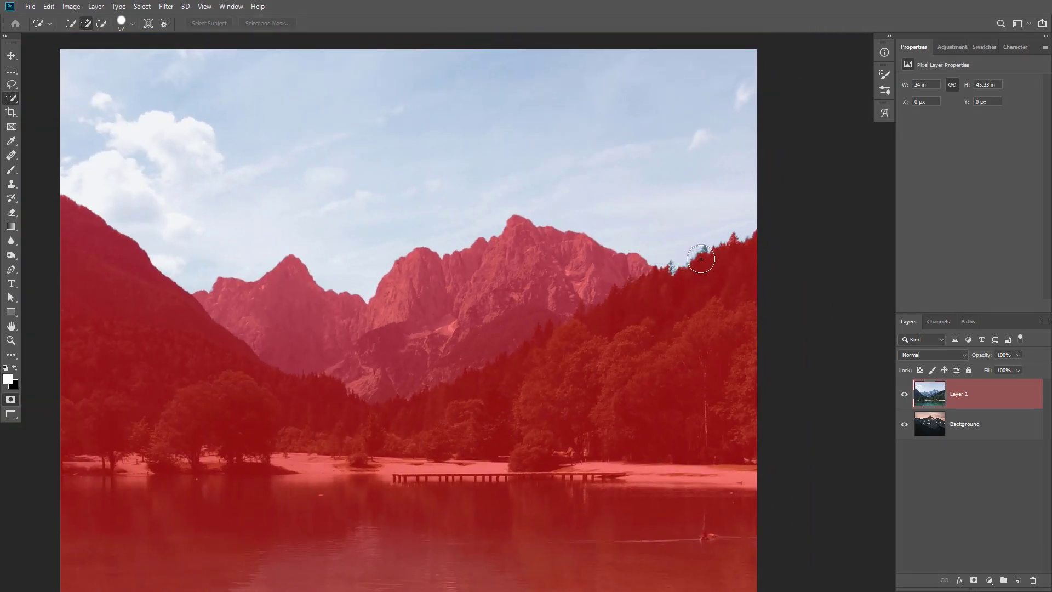
pyautogui.press('q')
pyautogui.moveTo(620, 275)
pyautogui.mouseDown()
pyautogui.moveTo(603, 275)
pyautogui.moveTo(617, 282)
pyautogui.mouseUp()
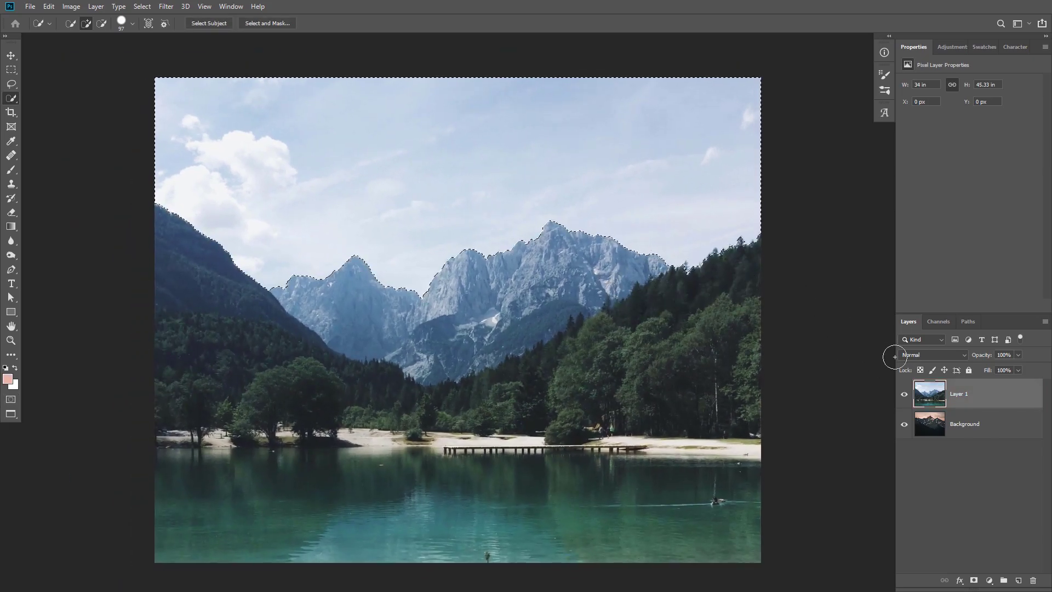
pyautogui.click(974, 578)
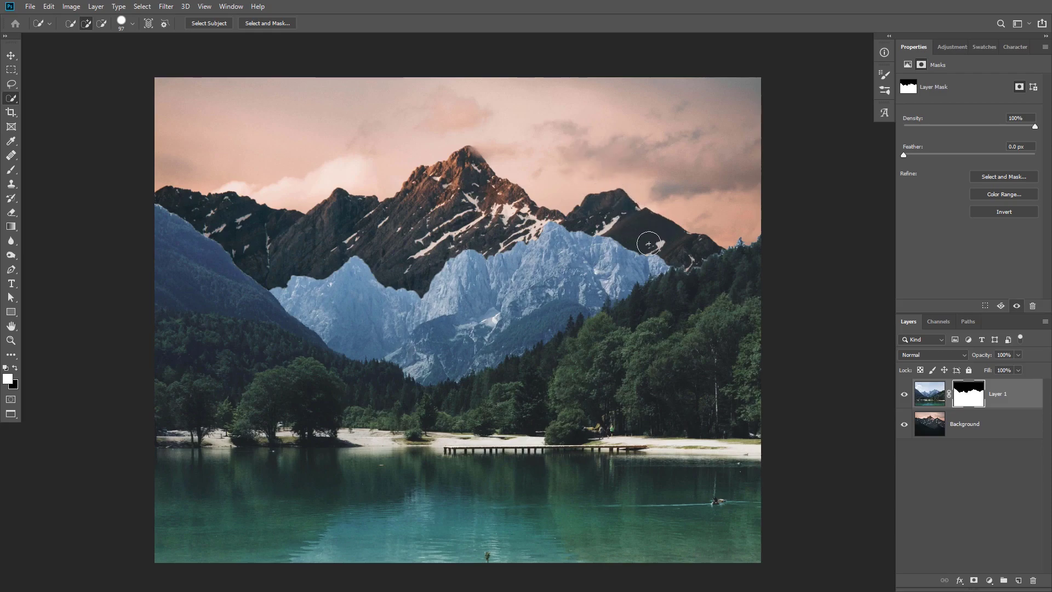
# Add a near-black (#0d0d0d) Solid Color fill layer directly above the Background layer
pyautogui.click(992, 427)
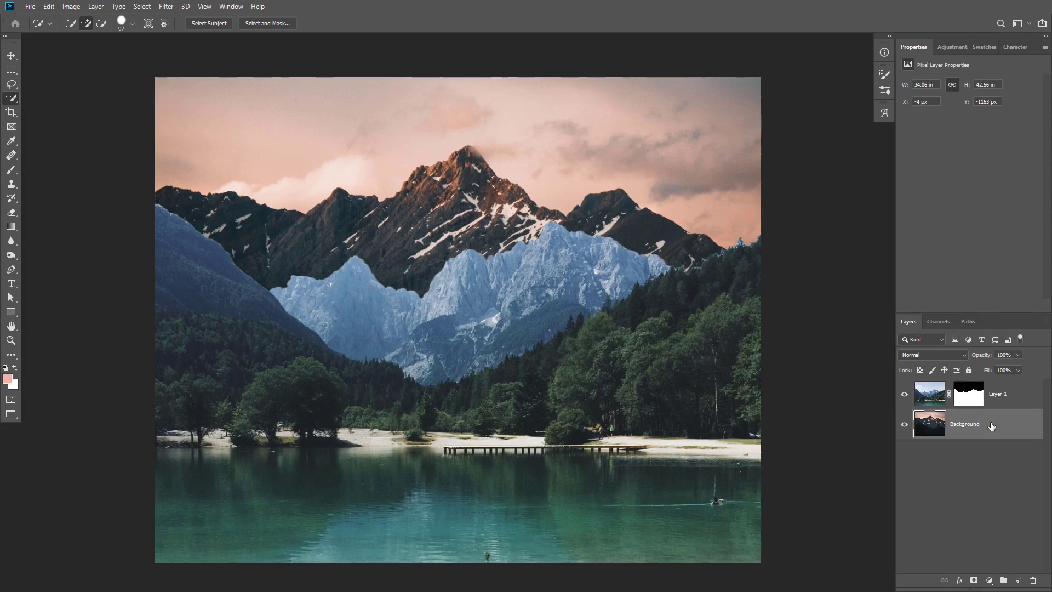
pyautogui.click(989, 580)
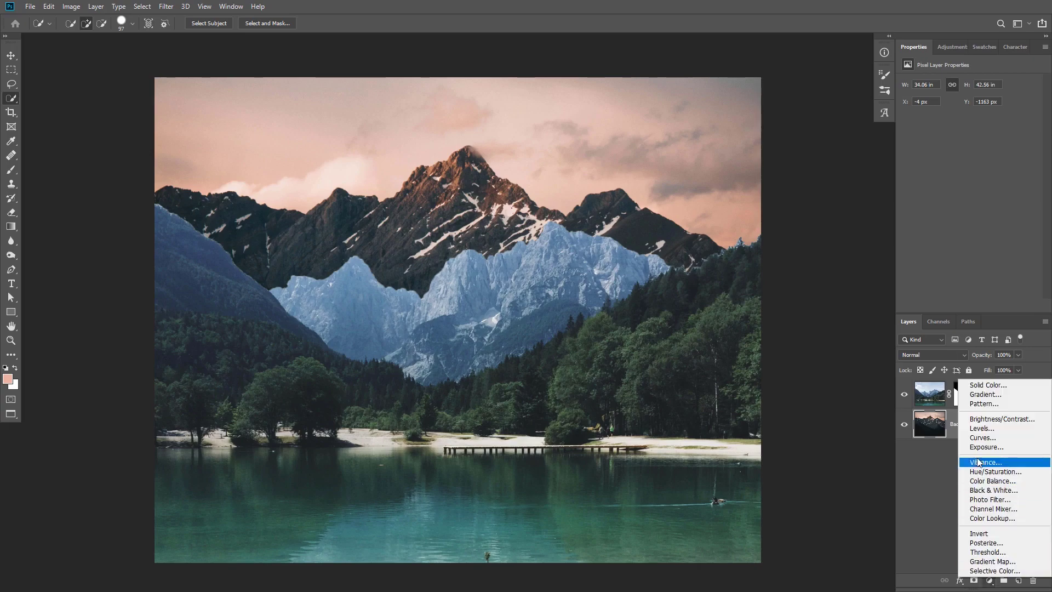
pyautogui.click(1003, 389)
pyautogui.moveTo(650, 344); pyautogui.dragTo(642, 363)
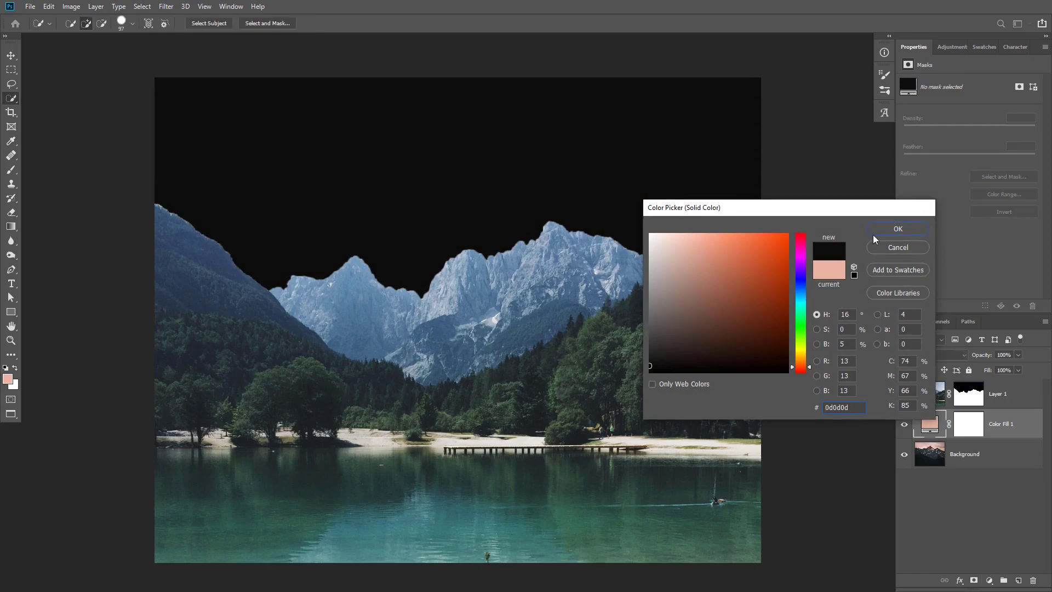
pyautogui.click(875, 234)
# Open Layer 1's mask in Select and Mask and refine its edge along the treetops on the right slope
pyautogui.moveTo(729, 246); pyautogui.dragTo(768, 273)
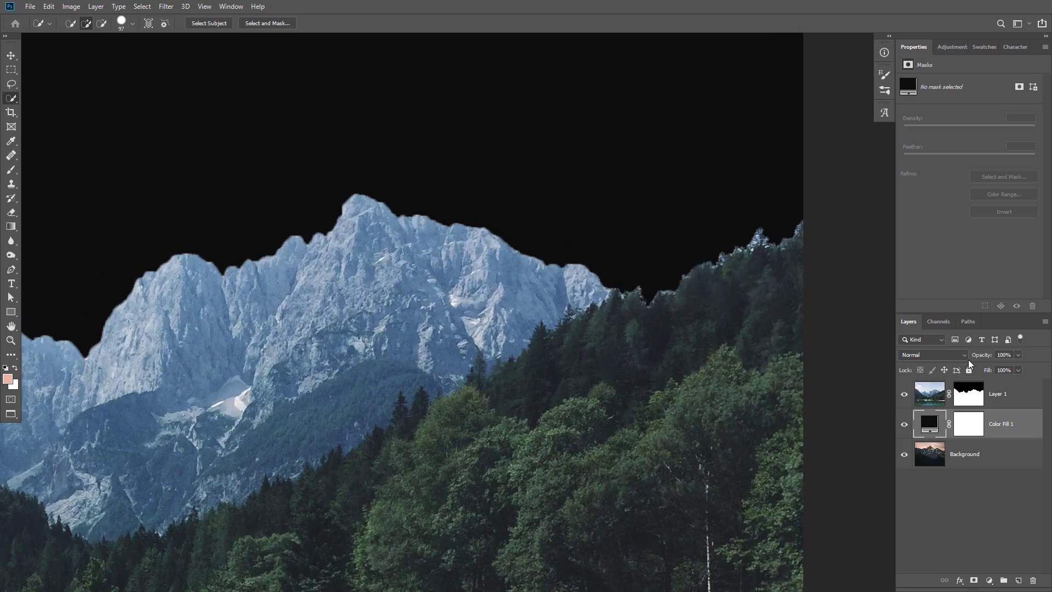
pyautogui.click(968, 395)
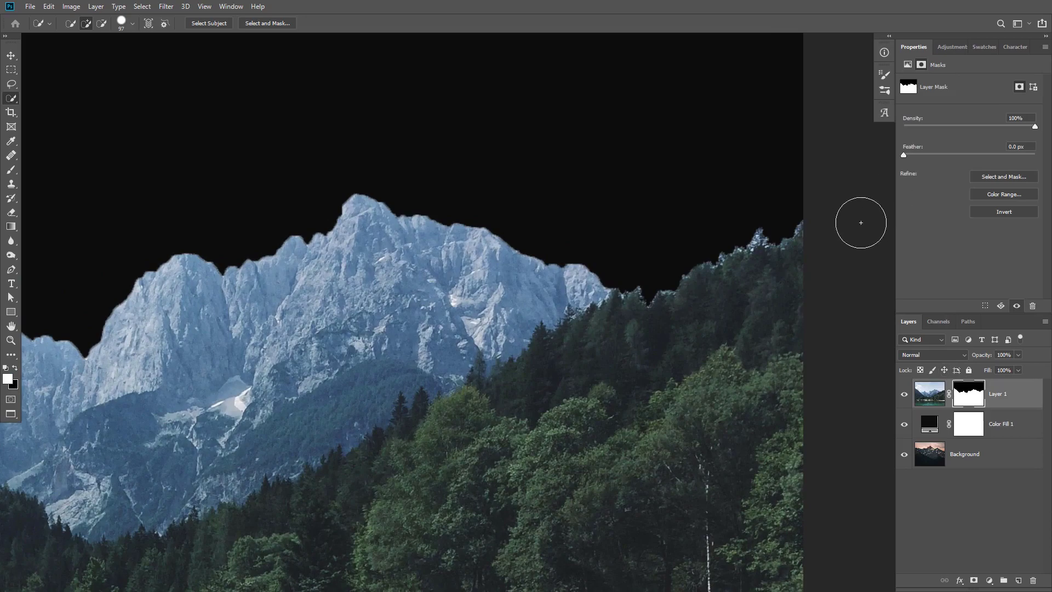
pyautogui.click(998, 177)
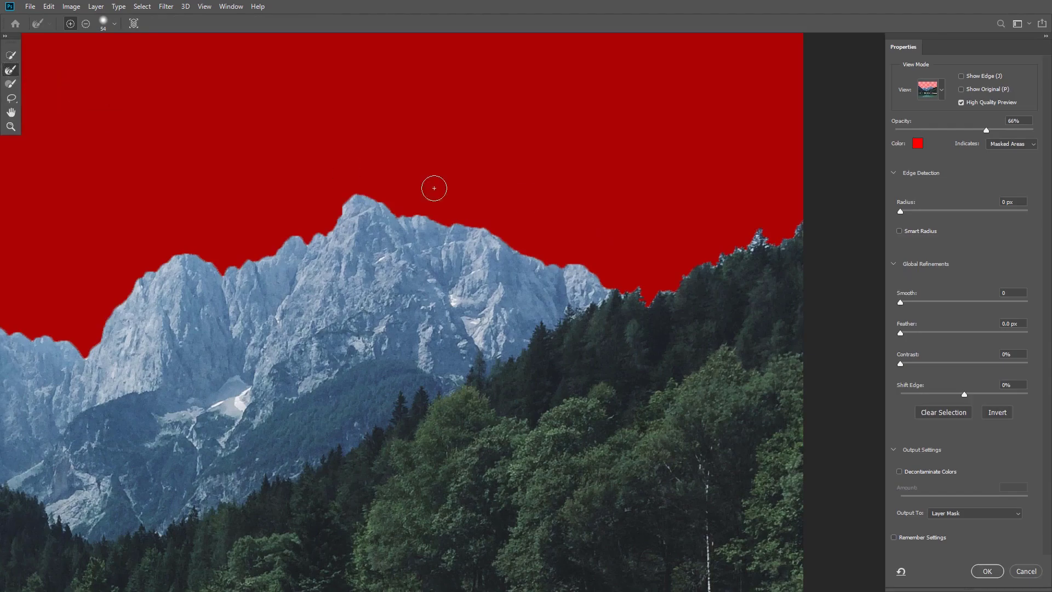
pyautogui.moveTo(754, 235)
pyautogui.mouseDown()
pyautogui.moveTo(730, 242)
pyautogui.moveTo(794, 222)
pyautogui.moveTo(667, 281)
pyautogui.moveTo(636, 284)
pyautogui.moveTo(679, 308)
pyautogui.moveTo(655, 293)
pyautogui.moveTo(771, 244)
pyautogui.mouseUp()
pyautogui.click(779, 242)
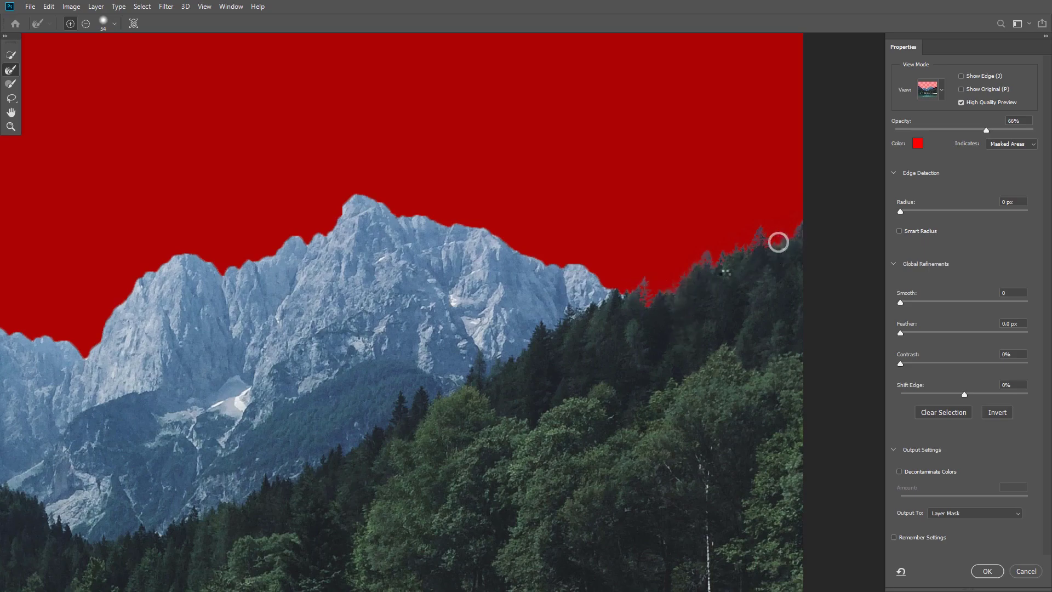
# Refine the mask edge along the dark left hillside with a smaller Refine Edge Brush
pyautogui.moveTo(263, 258); pyautogui.dragTo(393, 263)
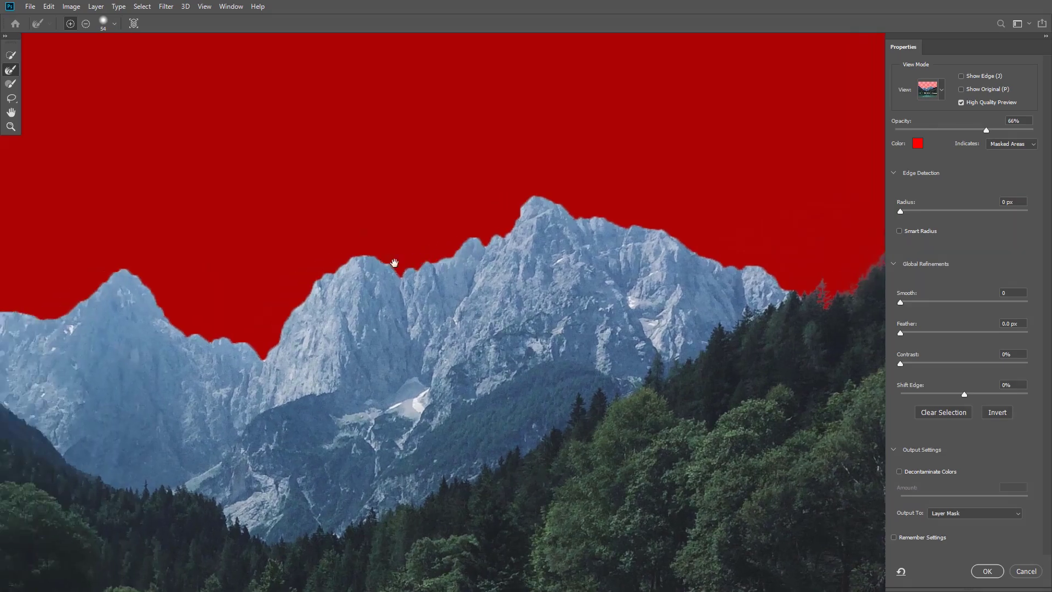
pyautogui.moveTo(293, 289); pyautogui.dragTo(394, 287)
pyautogui.moveTo(239, 293); pyautogui.dragTo(371, 320)
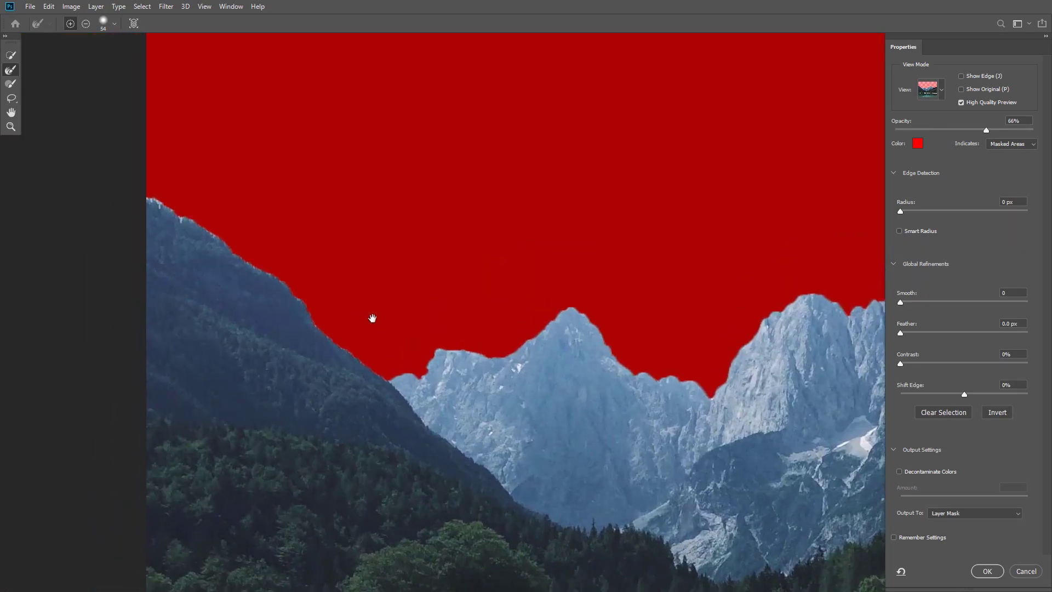
pyautogui.moveTo(190, 187)
pyautogui.keyDown('alt'); pyautogui.mouseDown()
pyautogui.moveTo(173, 201)
pyautogui.moveTo(148, 197)
pyautogui.moveTo(222, 232)
pyautogui.moveTo(255, 262)
pyautogui.mouseUp(); pyautogui.keyUp('alt')
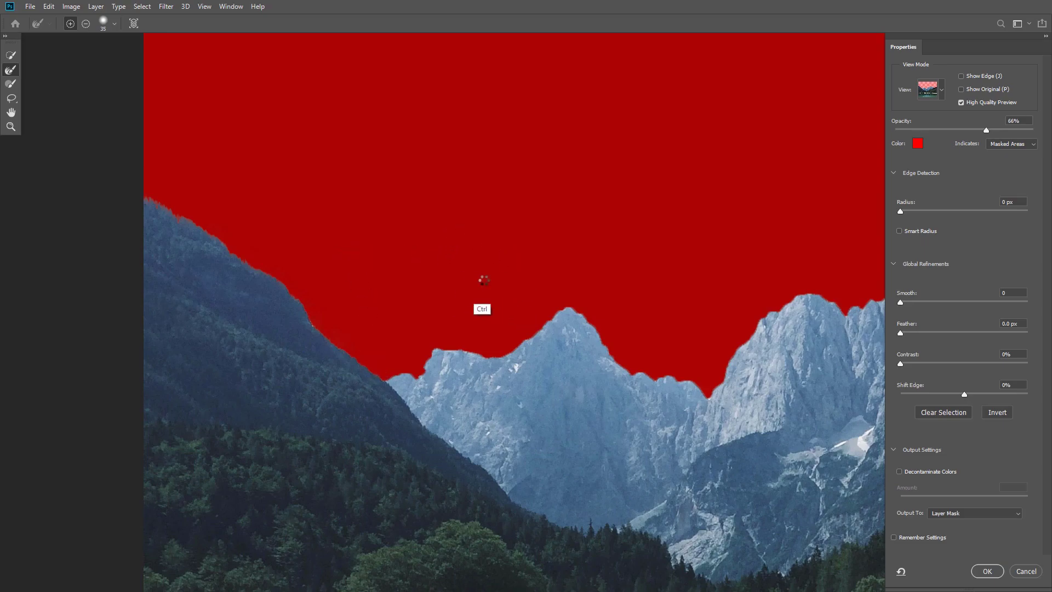
pyautogui.moveTo(506, 273); pyautogui.dragTo(358, 161)
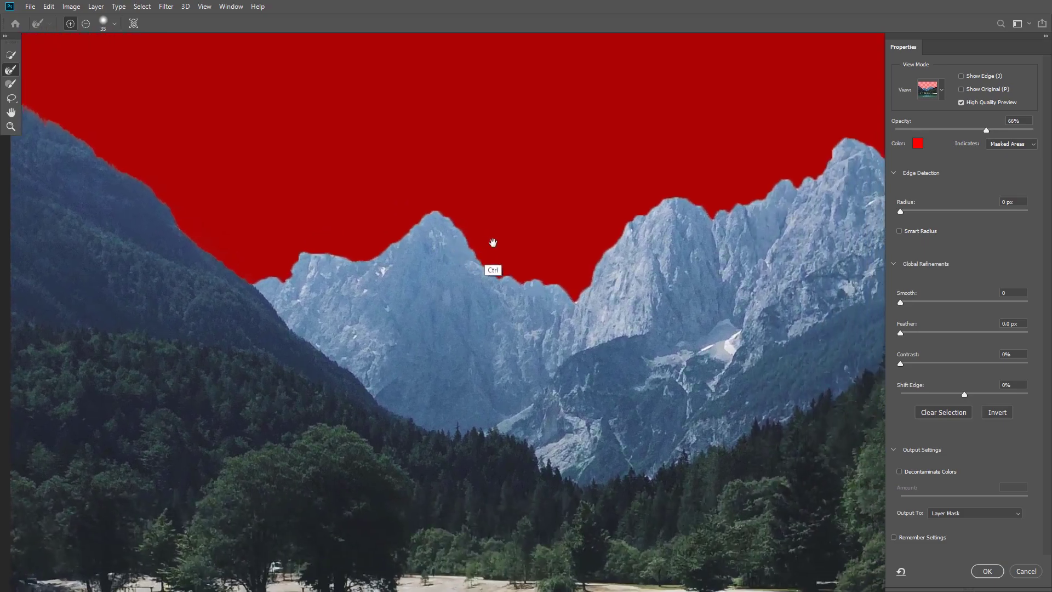
pyautogui.moveTo(493, 254); pyautogui.dragTo(429, 277)
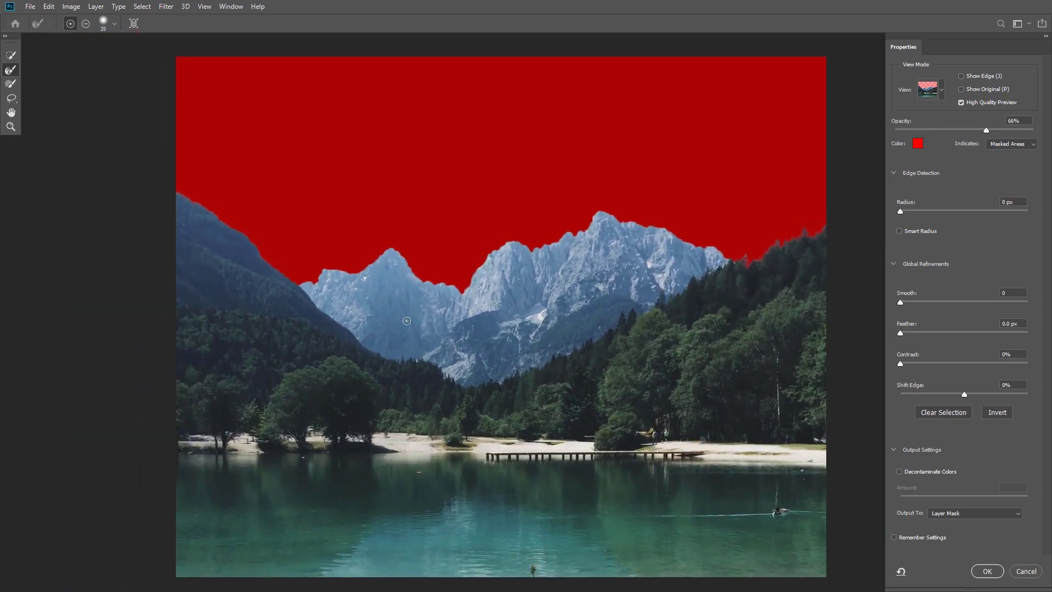
# Output the refined edge to the layer mask and hide the black Color Fill 1 layer
pyautogui.click(957, 511)
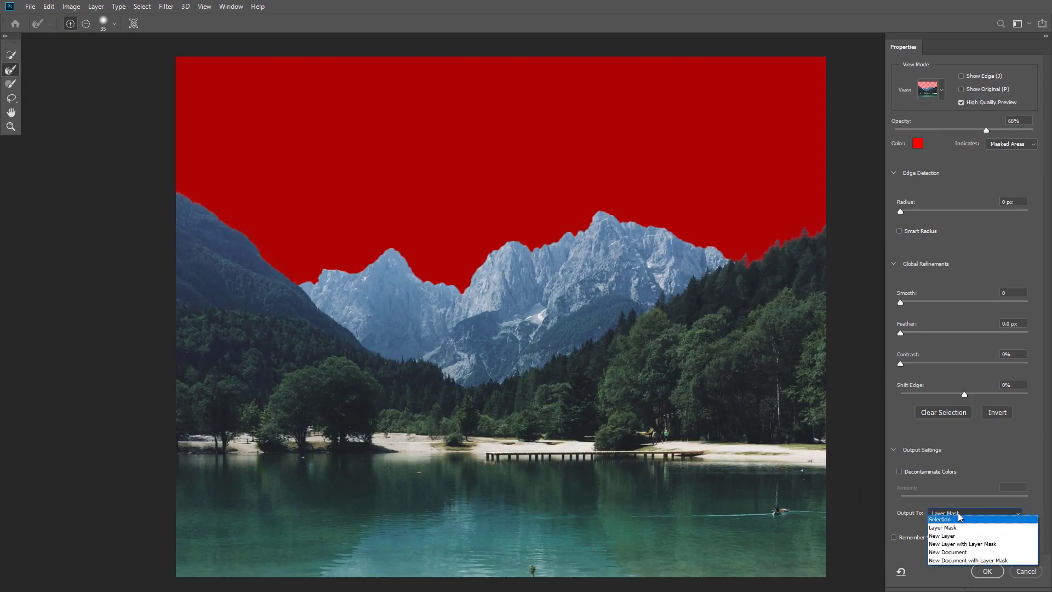
pyautogui.click(958, 509)
pyautogui.click(987, 571)
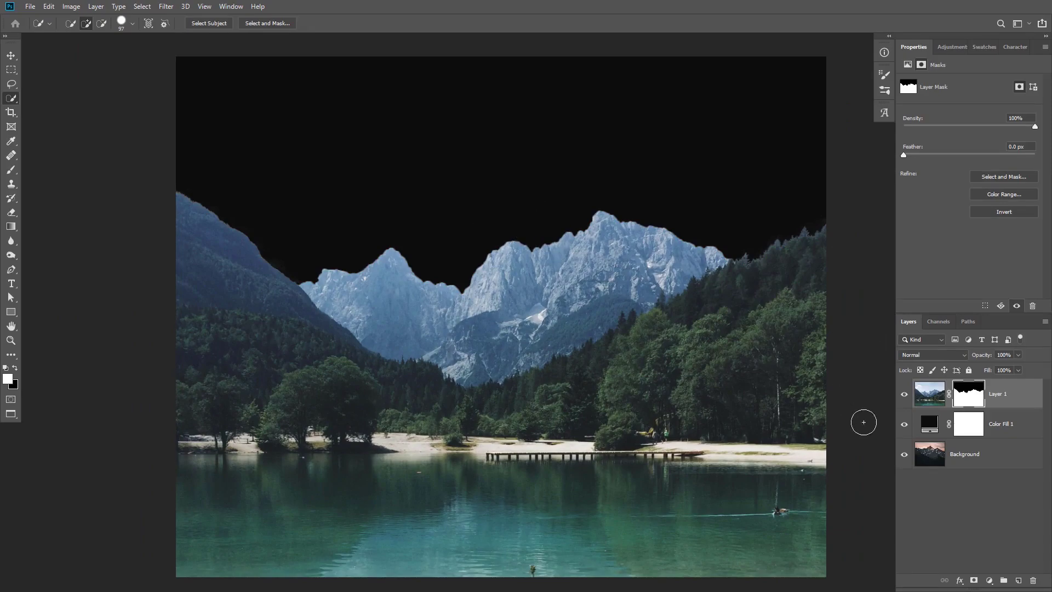
pyautogui.click(905, 425)
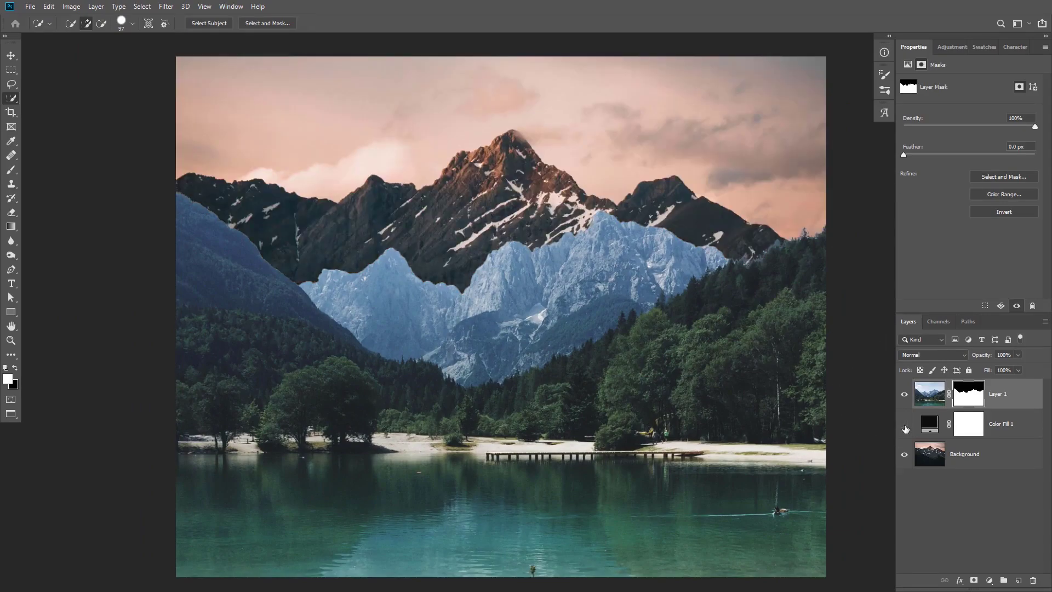
# Add a Levels adjustment above the Background with output black level 60 and midtones 2.04
pyautogui.click(970, 454)
pyautogui.press('h')
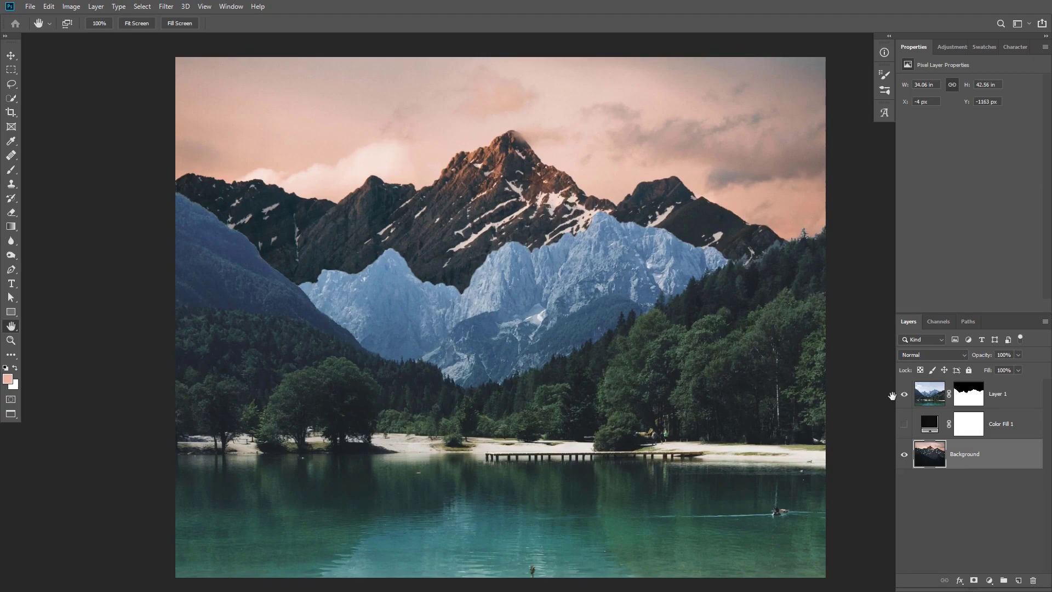
pyautogui.click(989, 580)
pyautogui.click(996, 432)
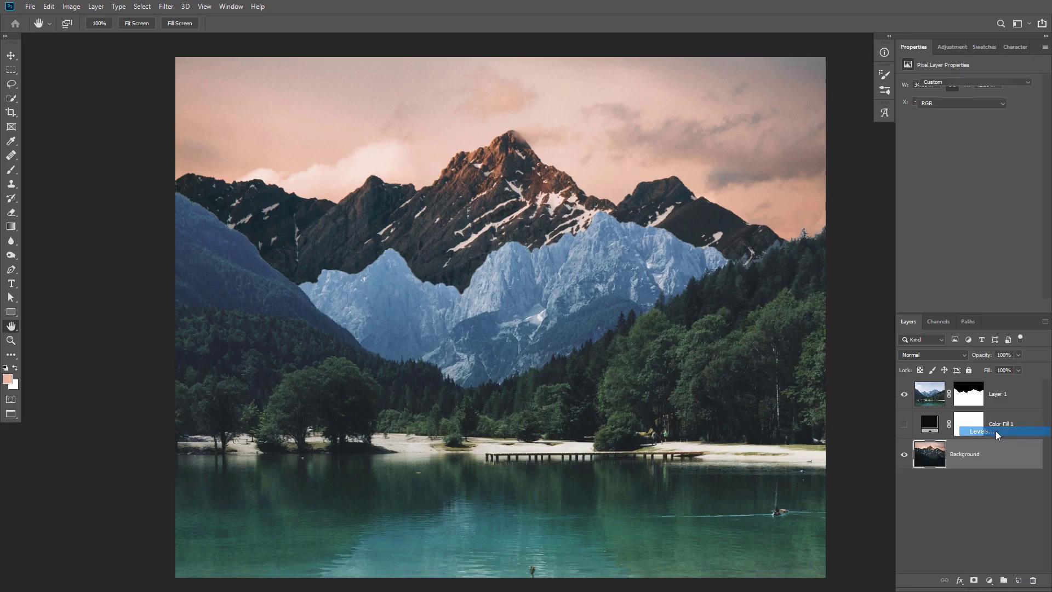
pyautogui.moveTo(919, 194); pyautogui.dragTo(945, 195)
pyautogui.moveTo(978, 163); pyautogui.dragTo(947, 162)
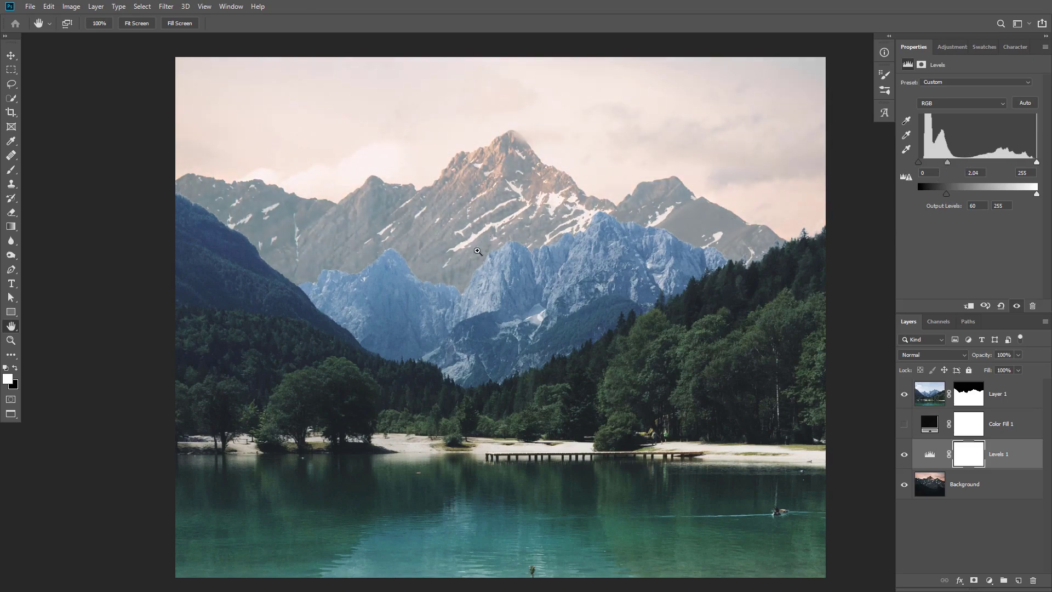
# Brighten the distant mountains further by setting the Levels input highlights to 196 and midtones to 9.99
pyautogui.moveTo(405, 274); pyautogui.dragTo(456, 294)
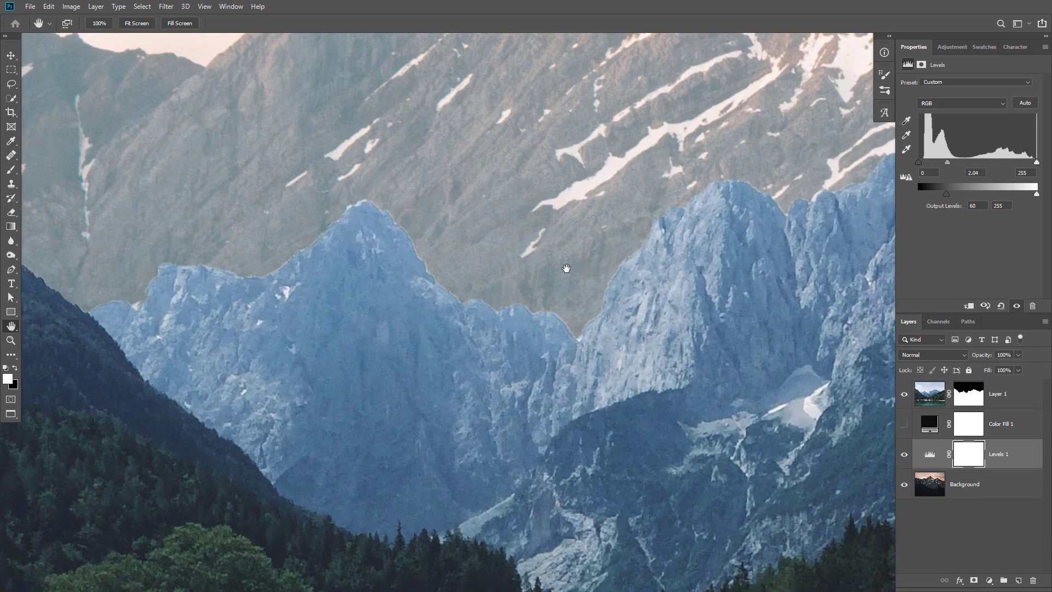
pyautogui.moveTo(560, 276); pyautogui.dragTo(533, 270)
pyautogui.moveTo(1036, 162); pyautogui.dragTo(1009, 163)
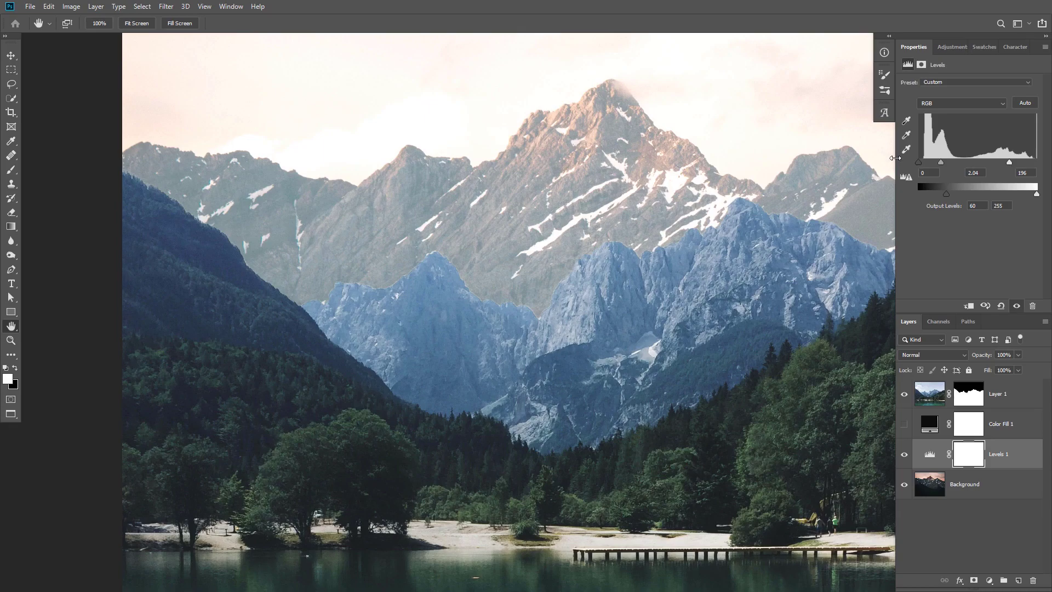
pyautogui.moveTo(936, 162); pyautogui.dragTo(919, 161)
pyautogui.scroll(-6, 575, 246)
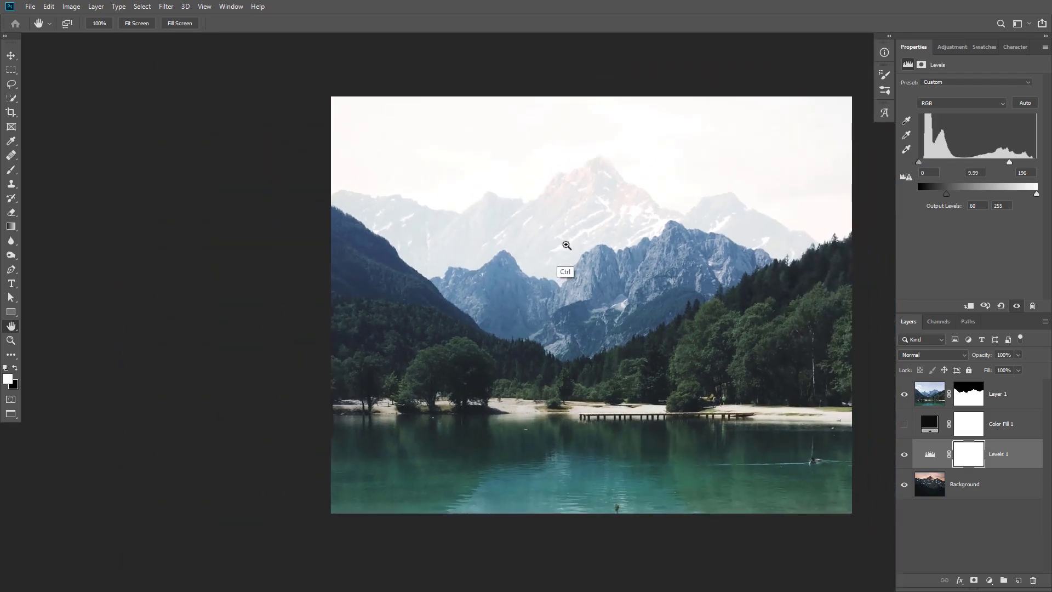
pyautogui.moveTo(566, 244); pyautogui.dragTo(529, 245)
pyautogui.press('ctrl')
pyautogui.scroll(1, 569, 253)
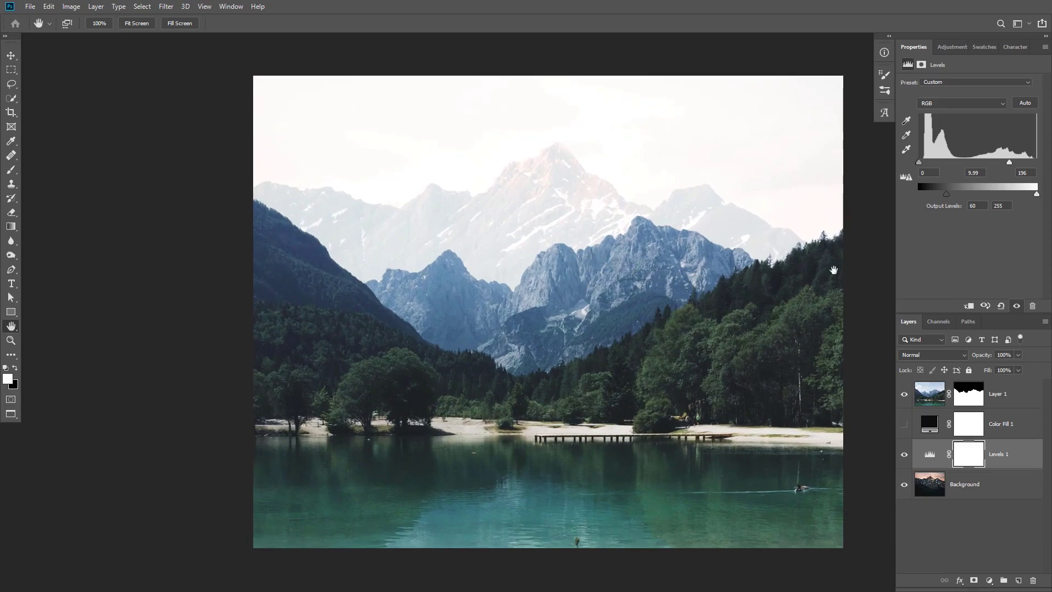
# Add a Color Balance adjustment above Levels 1 with midtones at Cyan-Red -8 and Yellow-Blue +39
pyautogui.click(989, 581)
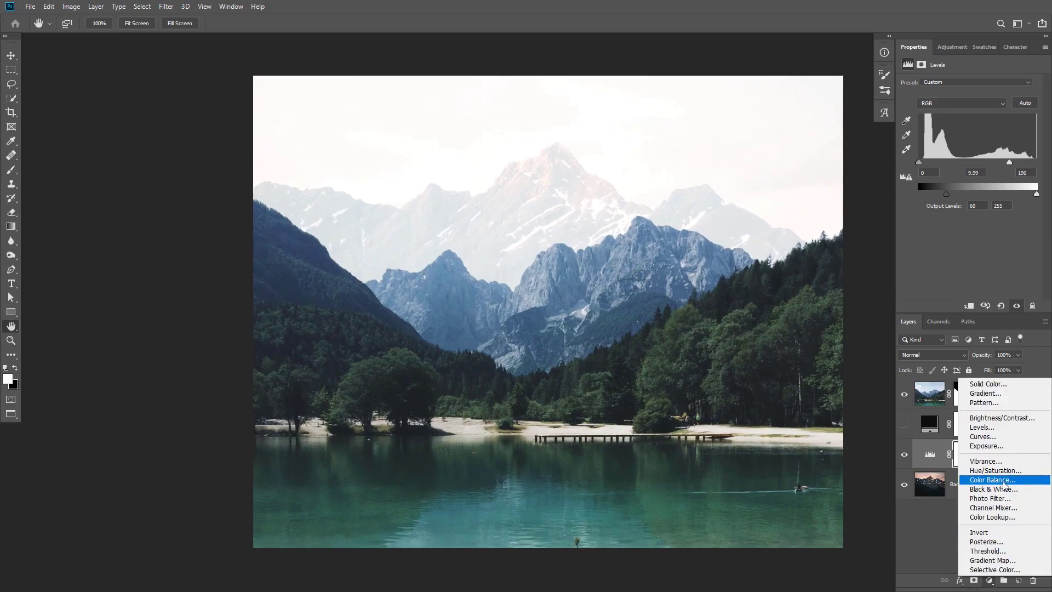
pyautogui.click(1005, 486)
pyautogui.moveTo(955, 107); pyautogui.dragTo(951, 108)
pyautogui.moveTo(955, 143); pyautogui.dragTo(965, 142)
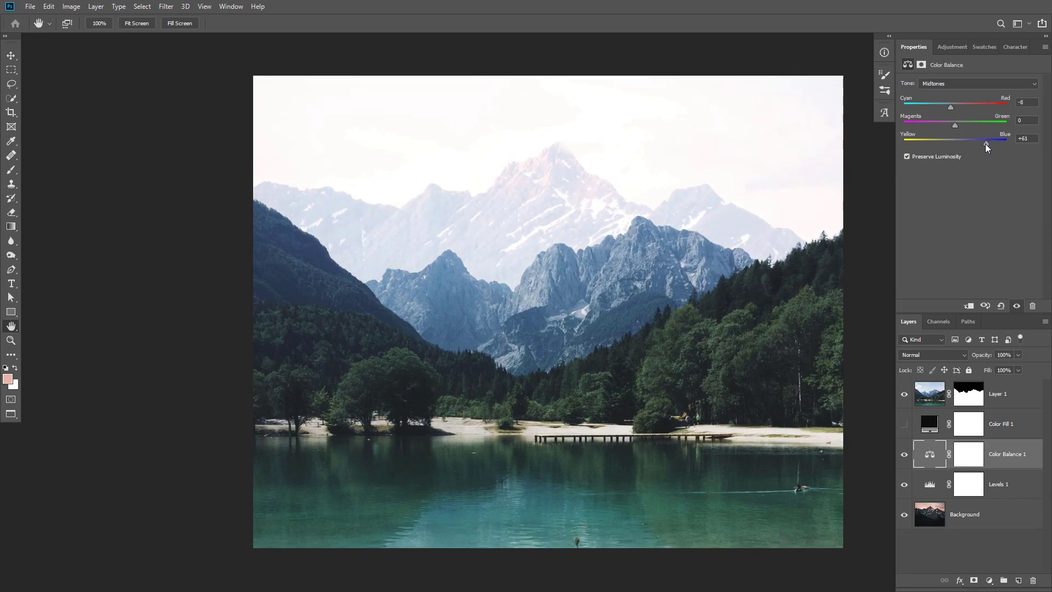
# Set the Color Balance shadows to -22 on Cyan-Red
pyautogui.click(954, 83)
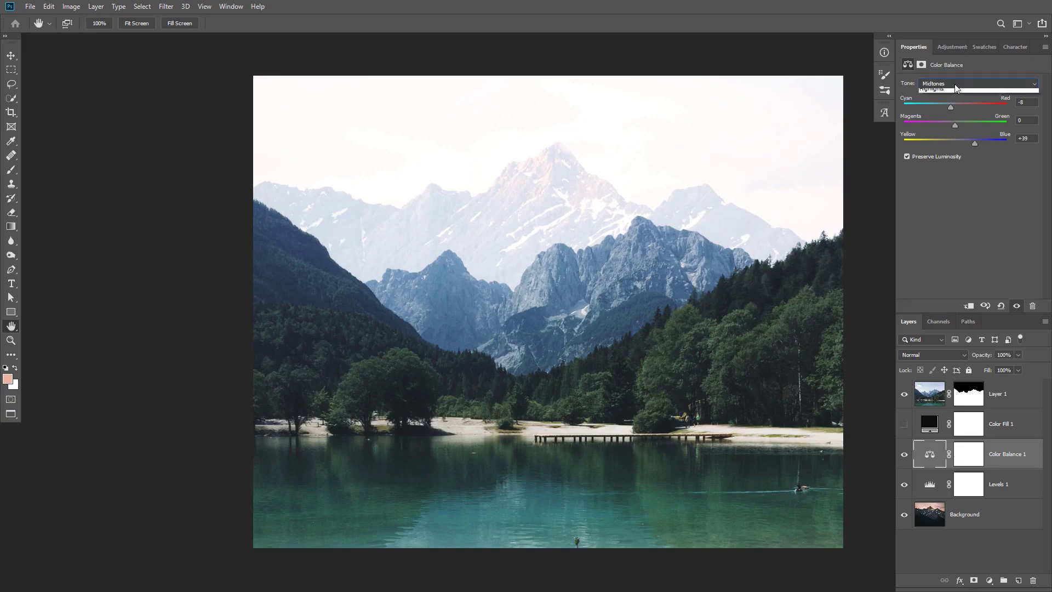
pyautogui.click(950, 91)
pyautogui.moveTo(954, 107); pyautogui.dragTo(945, 106)
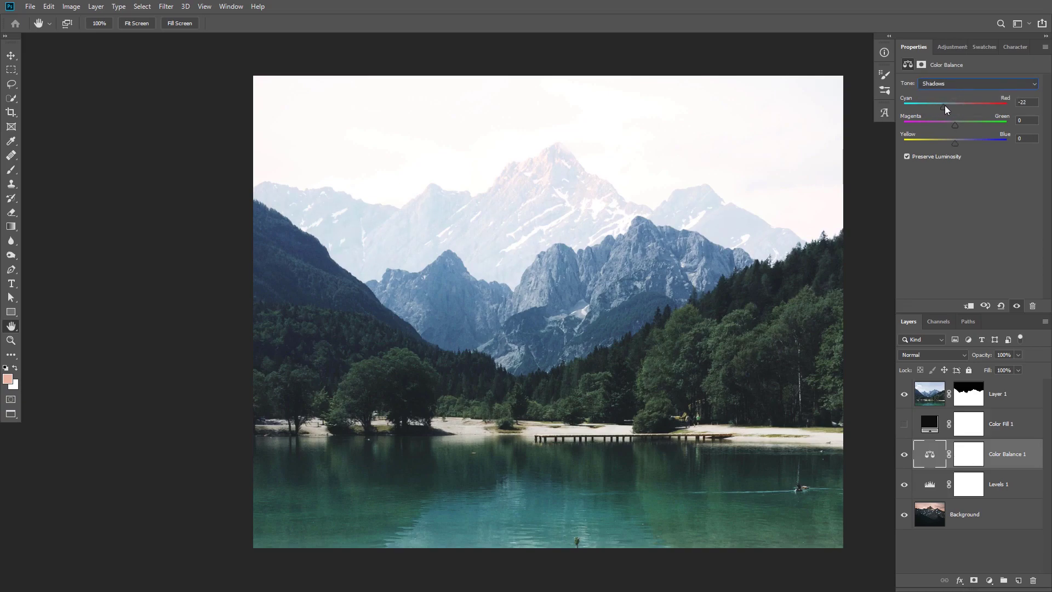
# Set the Color Balance shadows to Cyan-Red 0 and Yellow-Blue +43, and the highlights to Cyan-Red -13 with a shift toward blue
pyautogui.moveTo(955, 142); pyautogui.dragTo(969, 142)
pyautogui.click(959, 84)
pyautogui.click(943, 107)
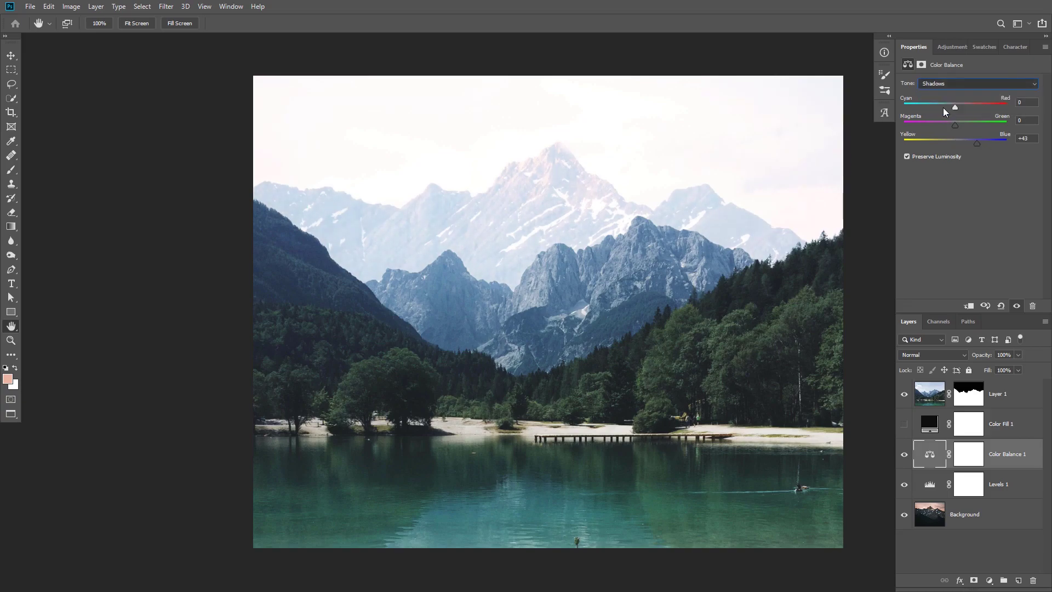
pyautogui.moveTo(942, 107); pyautogui.dragTo(949, 106)
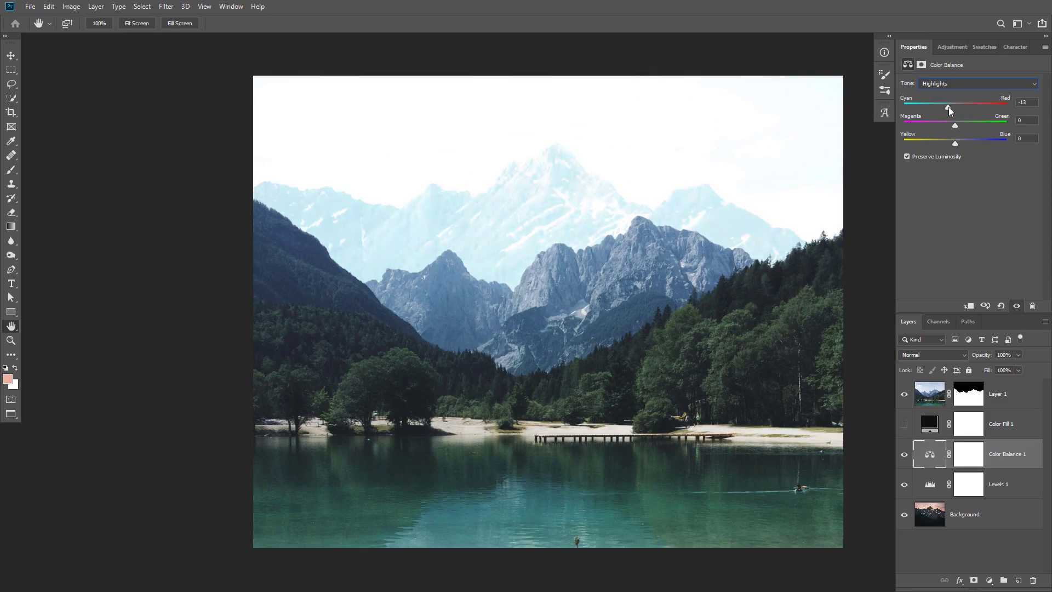
pyautogui.moveTo(955, 143); pyautogui.dragTo(968, 143)
# Select the Levels 1 layer mask and set up the Brush tool with 20% flow and a black foreground
pyautogui.click(930, 485)
pyautogui.click(905, 484)
pyautogui.click(905, 484)
pyautogui.click(969, 490)
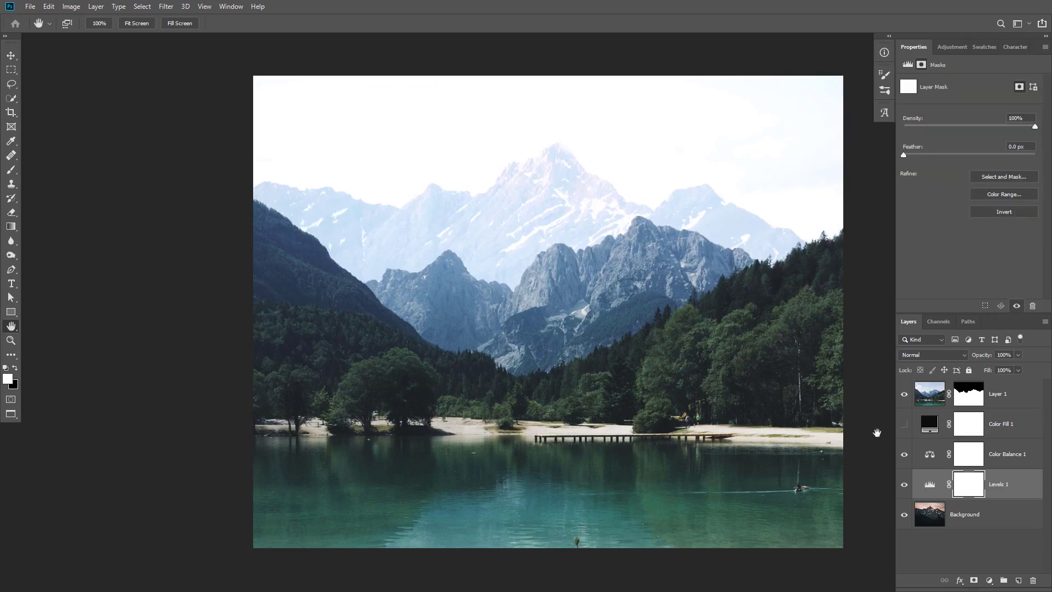
pyautogui.press('b')
pyautogui.moveTo(596, 167)
pyautogui.mouseDown()
pyautogui.moveTo(668, 181)
pyautogui.moveTo(652, 198)
pyautogui.mouseUp()
pyautogui.moveTo(595, 288); pyautogui.dragTo(594, 69)
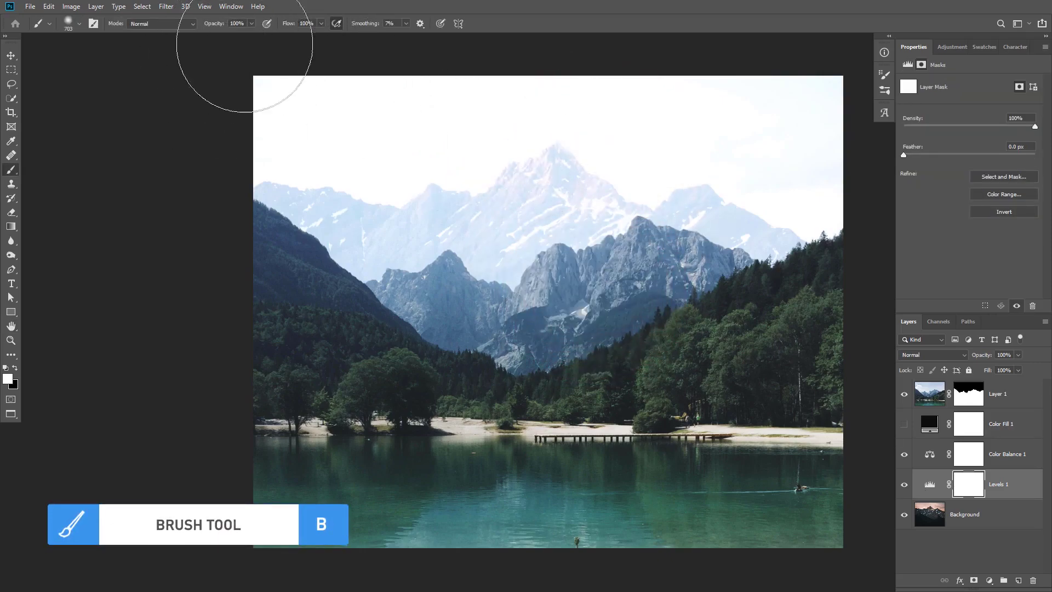
pyautogui.moveTo(287, 24); pyautogui.dragTo(245, 20)
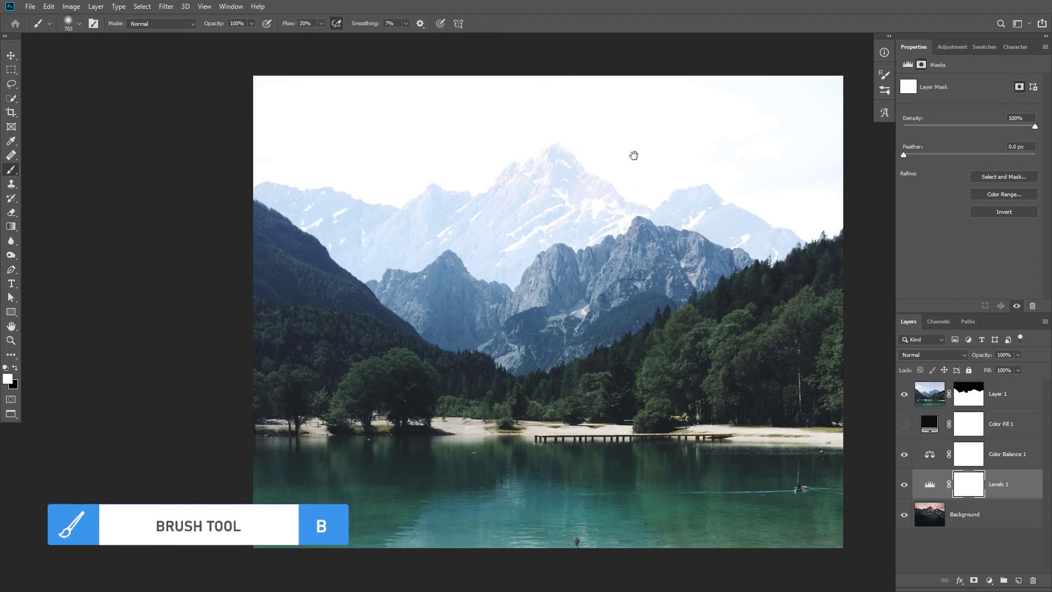
pyautogui.moveTo(632, 158); pyautogui.dragTo(579, 188)
pyautogui.press('x')
pyautogui.moveTo(685, 123)
pyautogui.mouseDown()
pyautogui.moveTo(754, 158)
pyautogui.moveTo(612, 119)
pyautogui.moveTo(567, 160)
pyautogui.mouseUp()
pyautogui.hotkey('ctrl', 'z')
pyautogui.hotkey('ctrl', 'z')
# Paint softly over the upper sky on the Levels 1 mask in black at 11% flow, and compare with the adjustments hidden
pyautogui.moveTo(290, 24); pyautogui.dragTo(280, 26)
pyautogui.write('11')
pyautogui.press('Return')
pyautogui.moveTo(595, 168)
pyautogui.mouseDown()
pyautogui.moveTo(760, 190)
pyautogui.moveTo(443, 117)
pyautogui.moveTo(424, 133)
pyautogui.moveTo(234, 153)
pyautogui.moveTo(385, 155)
pyautogui.moveTo(456, 132)
pyautogui.moveTo(620, 146)
pyautogui.moveTo(570, 154)
pyautogui.moveTo(701, 178)
pyautogui.moveTo(763, 206)
pyautogui.moveTo(657, 154)
pyautogui.moveTo(566, 170)
pyautogui.moveTo(541, 144)
pyautogui.moveTo(733, 187)
pyautogui.moveTo(763, 129)
pyautogui.moveTo(660, 112)
pyautogui.moveTo(303, 192)
pyautogui.moveTo(362, 181)
pyautogui.moveTo(558, 214)
pyautogui.moveTo(544, 231)
pyautogui.moveTo(426, 156)
pyautogui.moveTo(274, 170)
pyautogui.moveTo(202, 160)
pyautogui.mouseUp()
pyautogui.press('x')
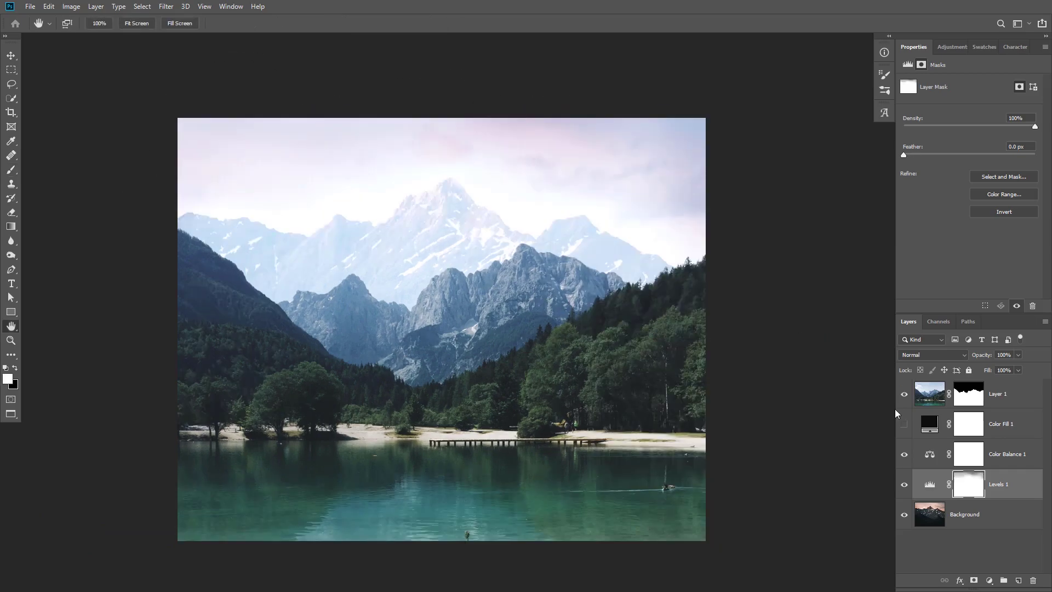
pyautogui.click(914, 455)
pyautogui.moveTo(903, 454); pyautogui.dragTo(906, 481)
pyautogui.click(904, 484)
pyautogui.click(904, 454)
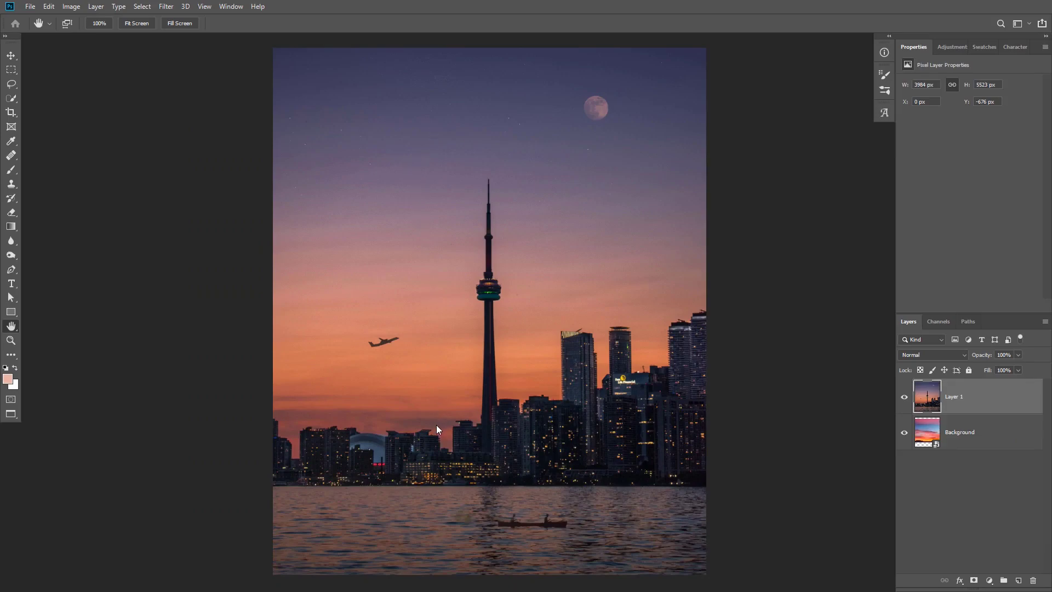
# Try selecting the skyline photo's sky with the Quick Selection tool, inspect its edges in Quick Mask mode, and deselect
pyautogui.click(11, 99)
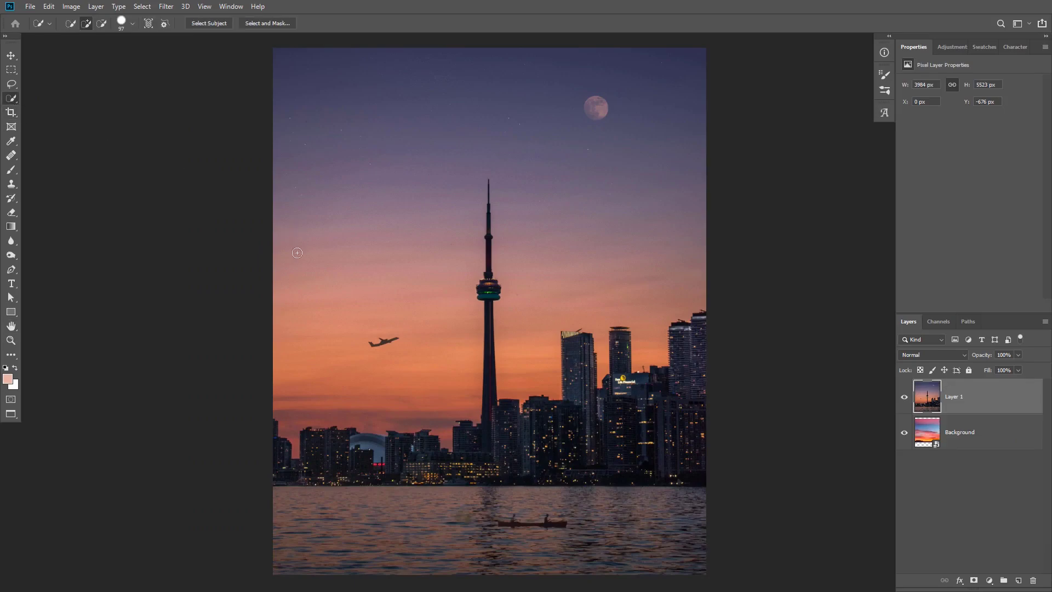
pyautogui.moveTo(263, 409)
pyautogui.mouseDown()
pyautogui.moveTo(307, 399)
pyautogui.moveTo(408, 408)
pyautogui.moveTo(446, 340)
pyautogui.moveTo(459, 212)
pyautogui.moveTo(496, 169)
pyautogui.moveTo(497, 223)
pyautogui.moveTo(471, 285)
pyautogui.moveTo(408, 276)
pyautogui.mouseUp()
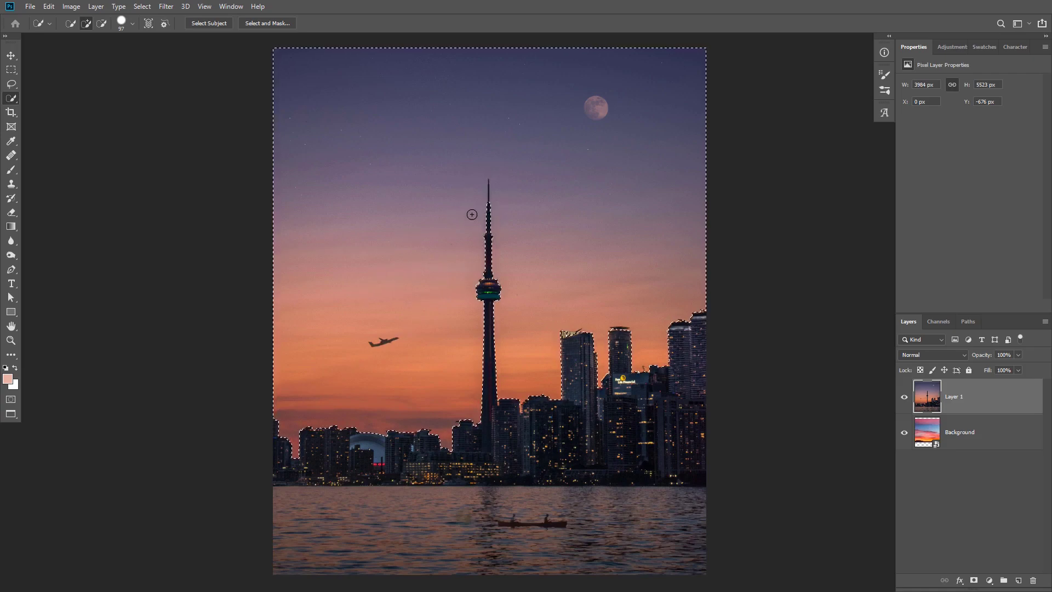
pyautogui.press('q')
pyautogui.moveTo(498, 233); pyautogui.dragTo(531, 225)
pyautogui.moveTo(416, 442); pyautogui.dragTo(478, 322)
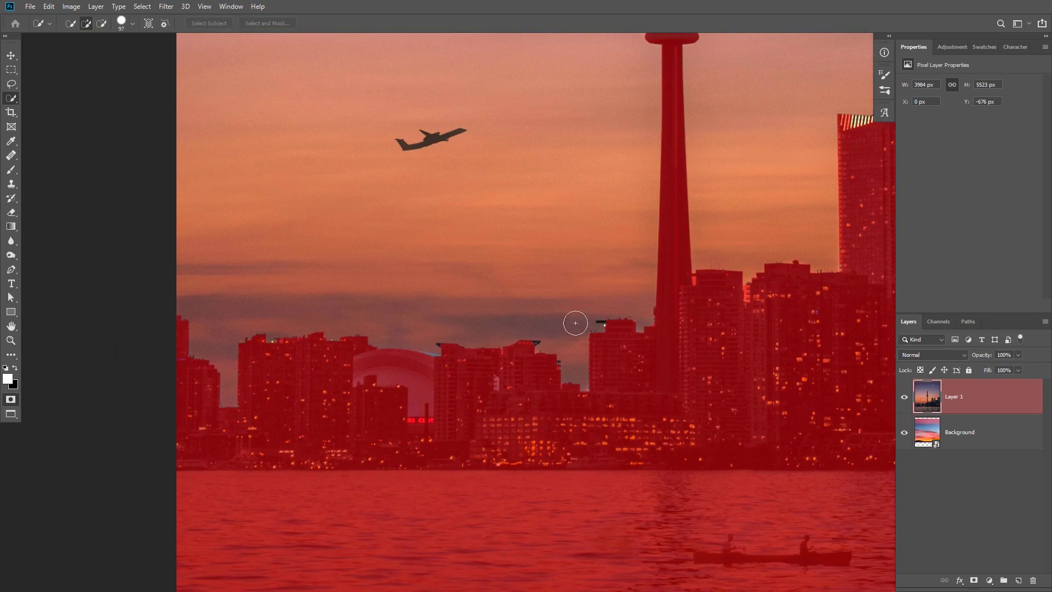
pyautogui.moveTo(659, 248); pyautogui.dragTo(505, 308)
pyautogui.press('q')
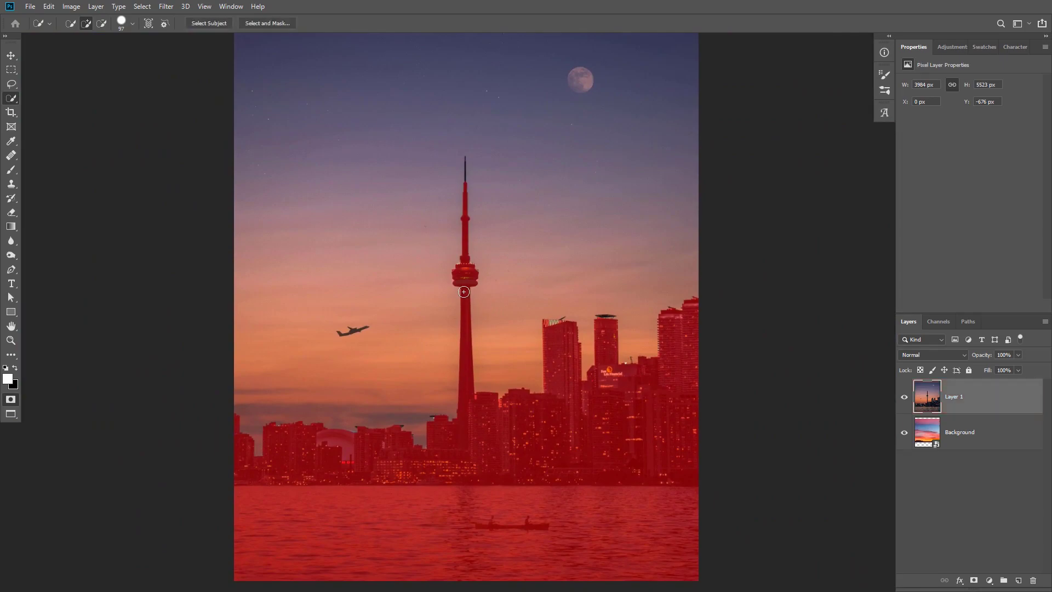
pyautogui.hotkey('ctrl', 'd')
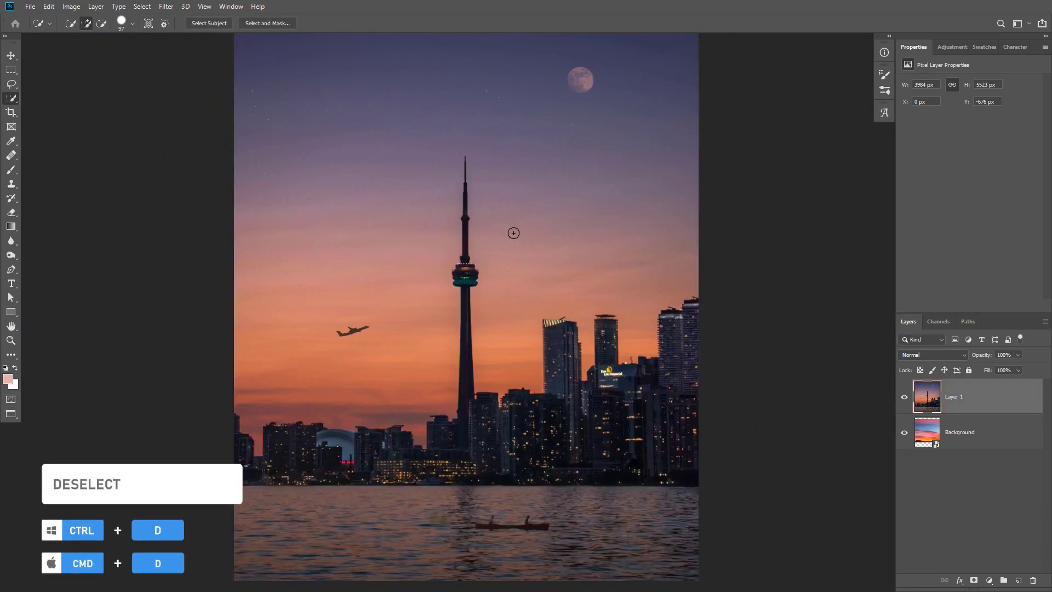
# In Layer 1's blending options, set Blend If to Red and lower the This Layer white point to 91
pyautogui.moveTo(517, 250)
pyautogui.mouseDown()
pyautogui.moveTo(507, 250)
pyautogui.moveTo(513, 261)
pyautogui.mouseUp()
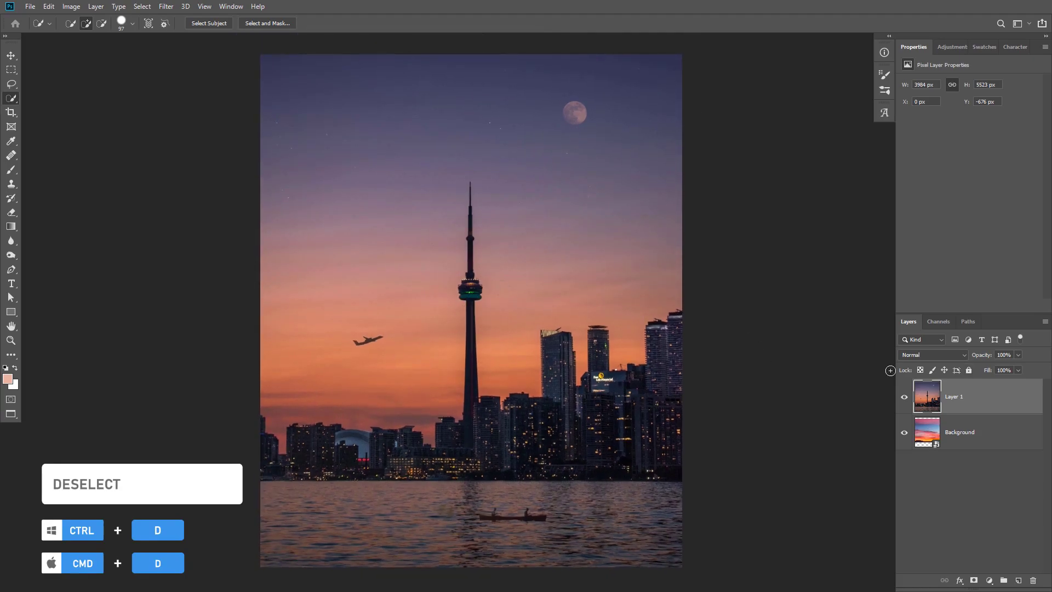
pyautogui.doubleClick(1006, 397)
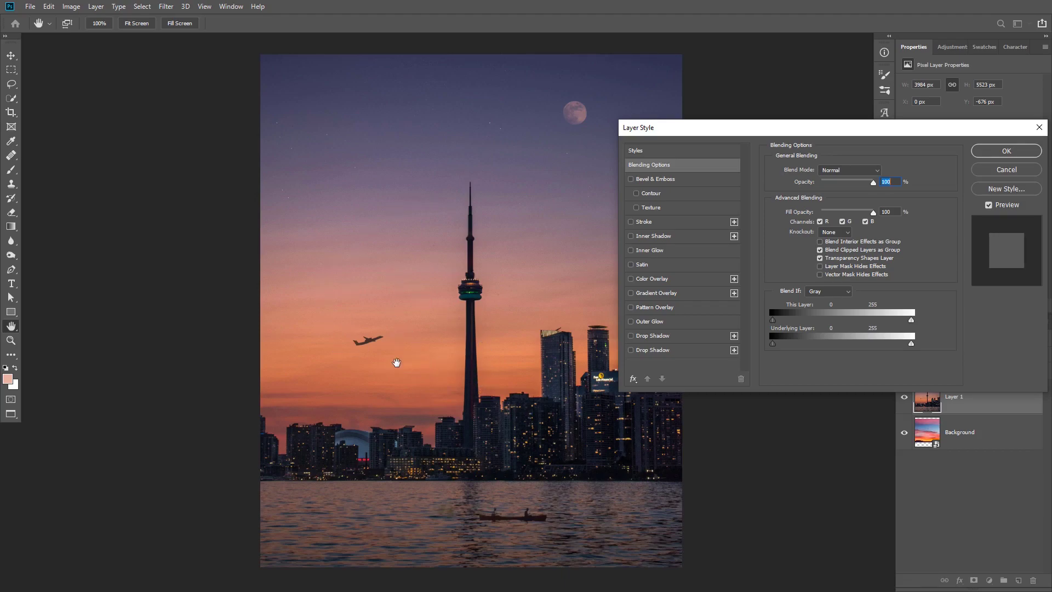
pyautogui.moveTo(495, 322); pyautogui.dragTo(467, 322)
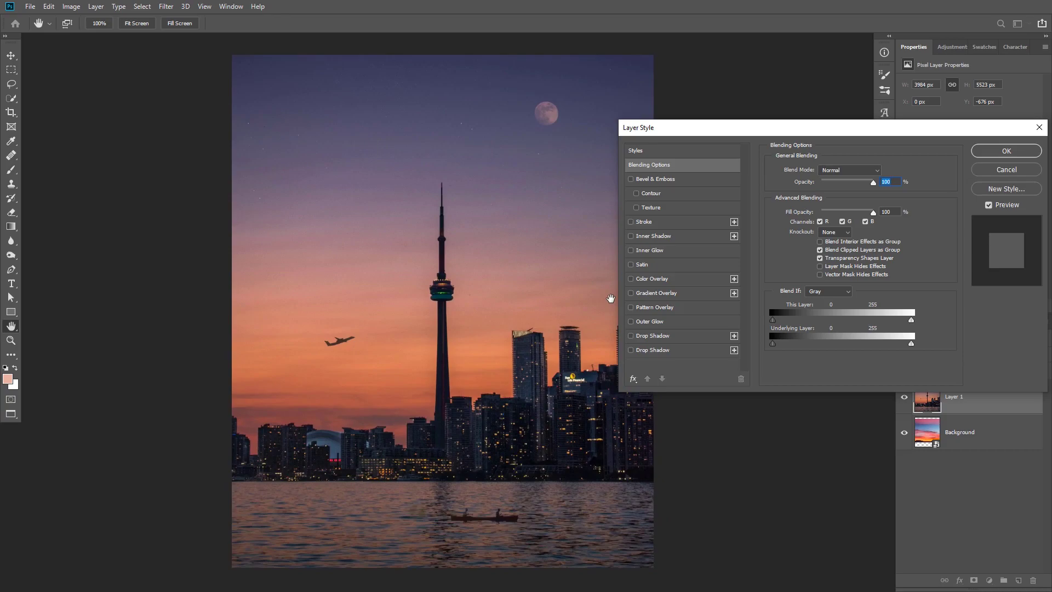
pyautogui.click(842, 296)
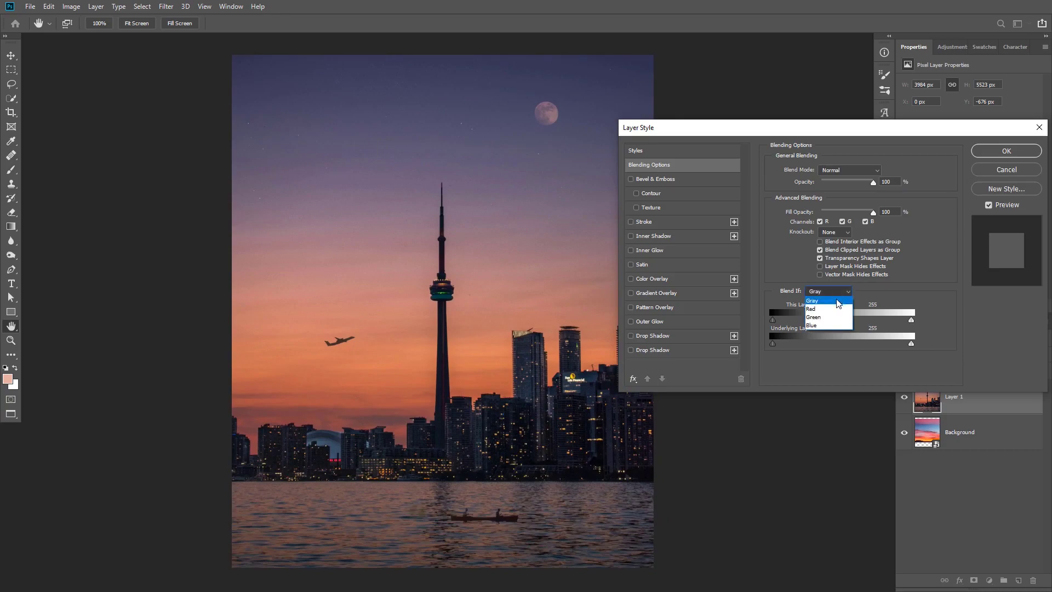
pyautogui.click(824, 309)
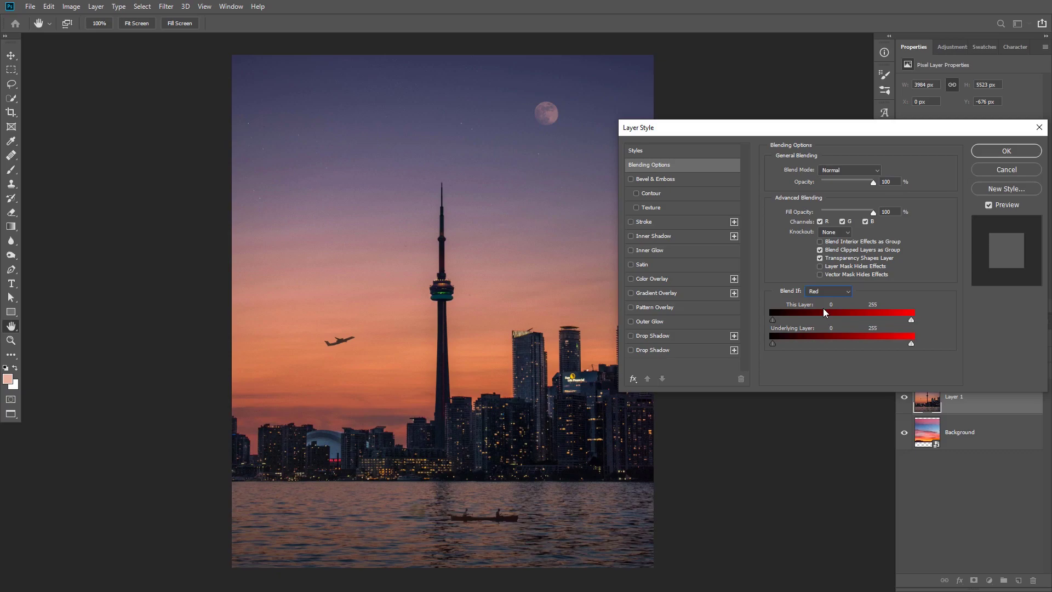
pyautogui.moveTo(911, 320); pyautogui.dragTo(822, 319)
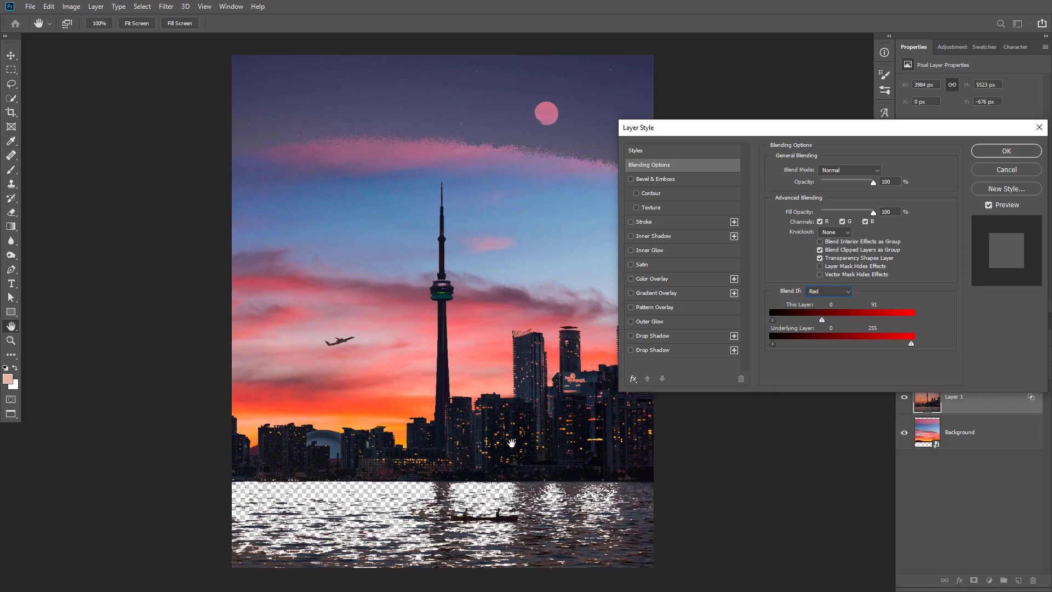
pyautogui.moveTo(453, 299); pyautogui.dragTo(446, 251)
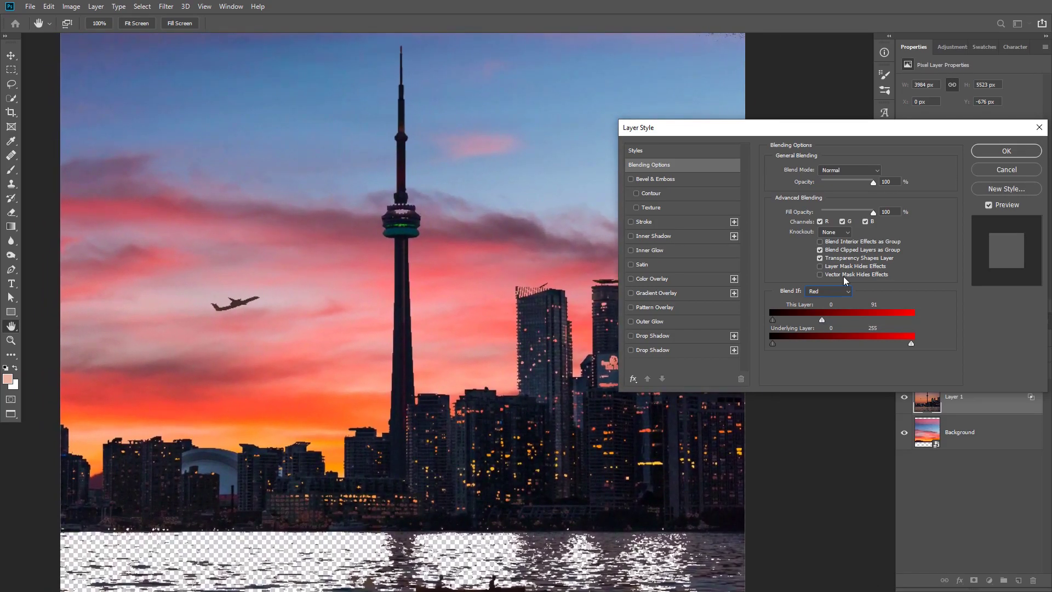
# Split the Red channel's This Layer white point to 107 / 154 and compare the result with the preview off and on
pyautogui.moveTo(822, 320); pyautogui.dragTo(858, 324)
pyautogui.press('alt')
pyautogui.moveTo(500, 304); pyautogui.dragTo(375, 308)
pyautogui.click(989, 205)
pyautogui.click(991, 209)
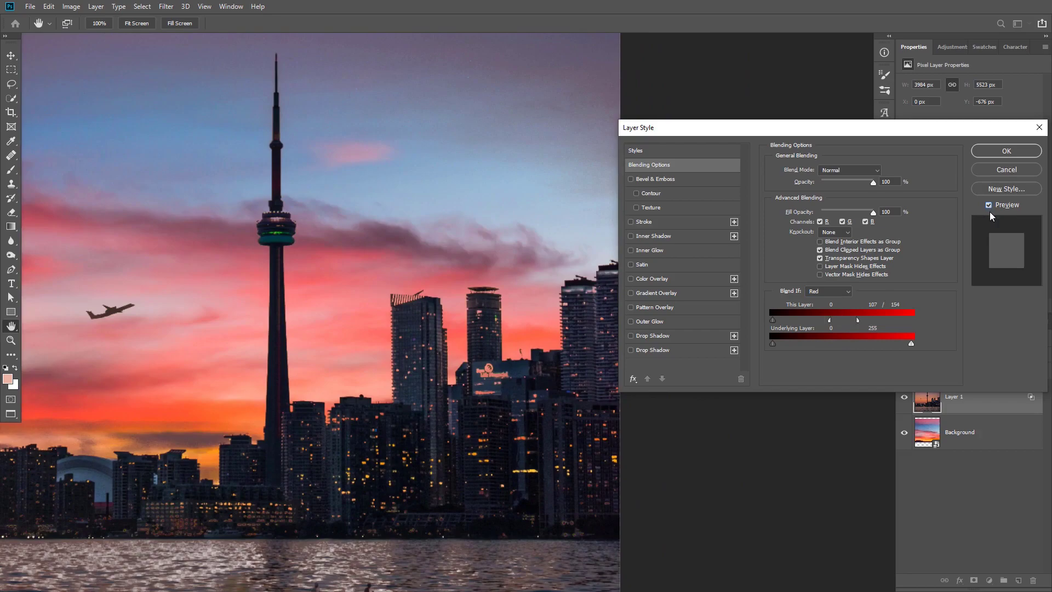
pyautogui.click(990, 207)
pyautogui.click(990, 207)
pyautogui.press('v')
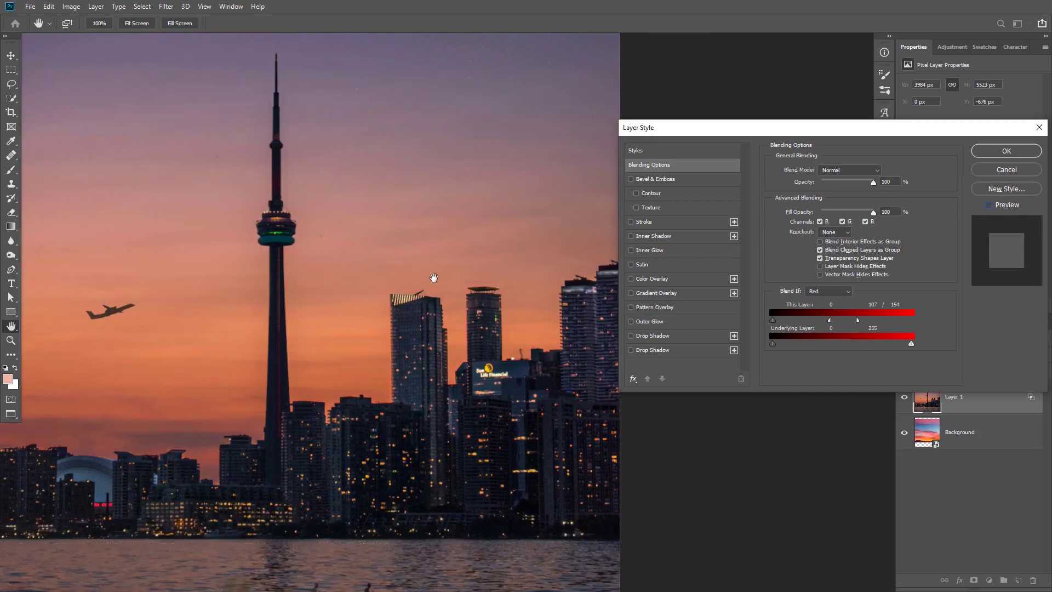
pyautogui.press('v')
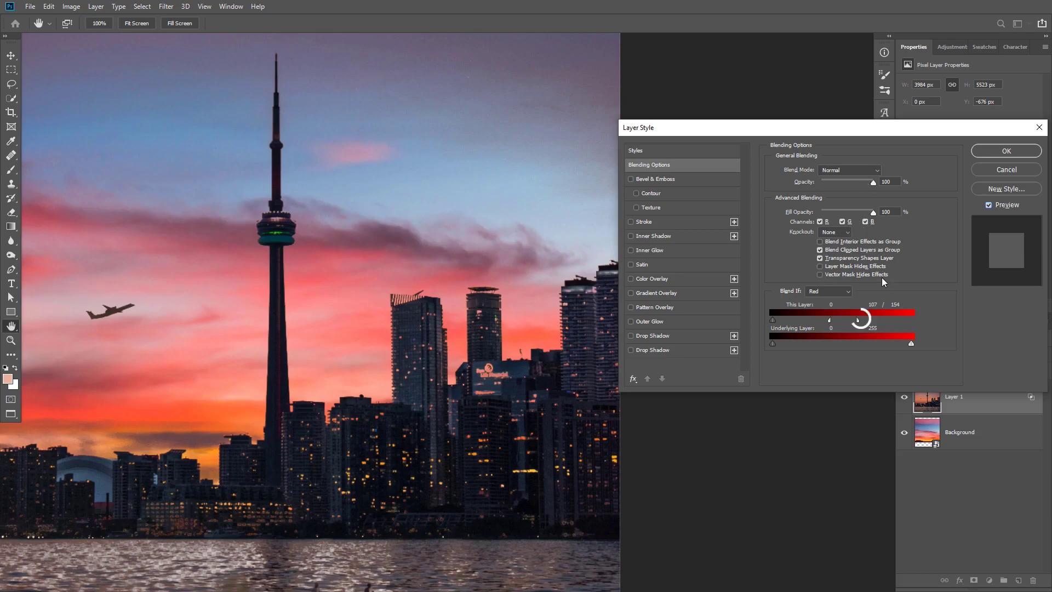
# Refine the Red channel's This Layer white split to 103 / 163 and apply the blending options
pyautogui.moveTo(857, 320); pyautogui.dragTo(853, 322)
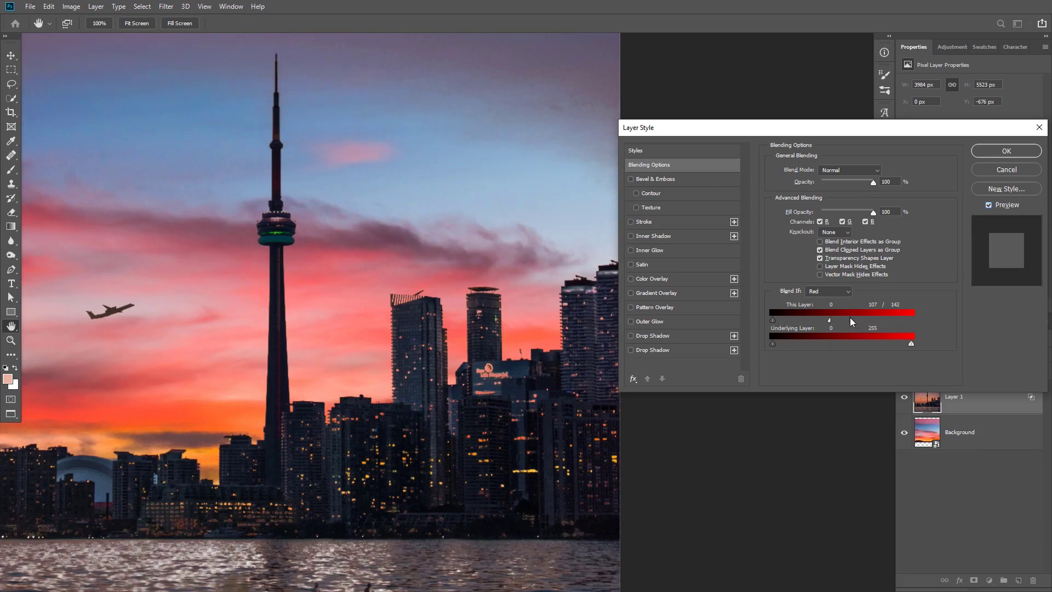
pyautogui.moveTo(426, 315); pyautogui.dragTo(485, 316)
pyautogui.keyDown('ctrl'); pyautogui.moveTo(485, 316); pyautogui.dragTo(418, 296); pyautogui.keyUp('ctrl')
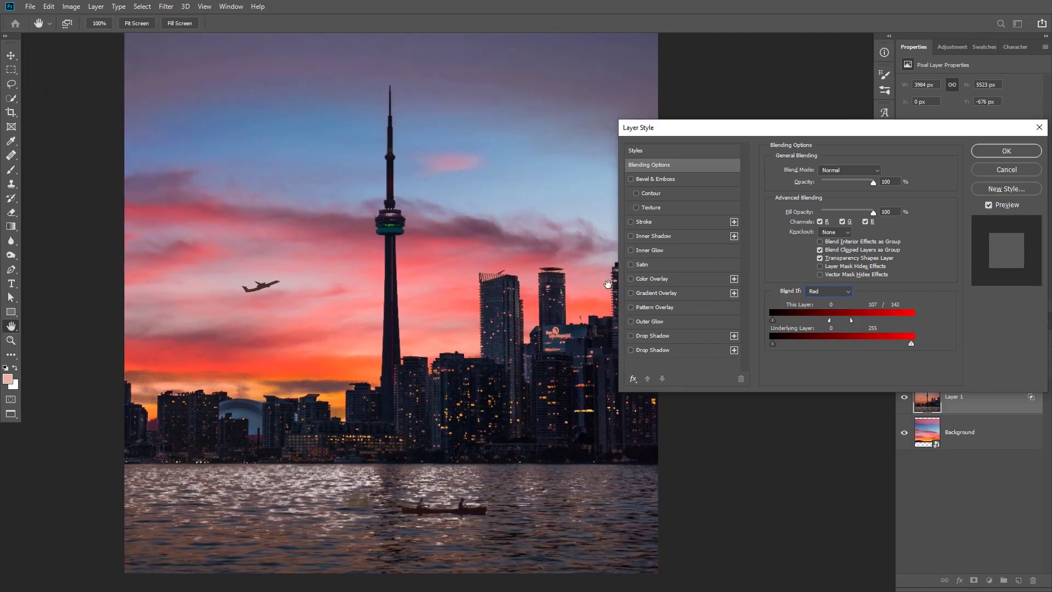
pyautogui.moveTo(829, 320); pyautogui.dragTo(859, 320)
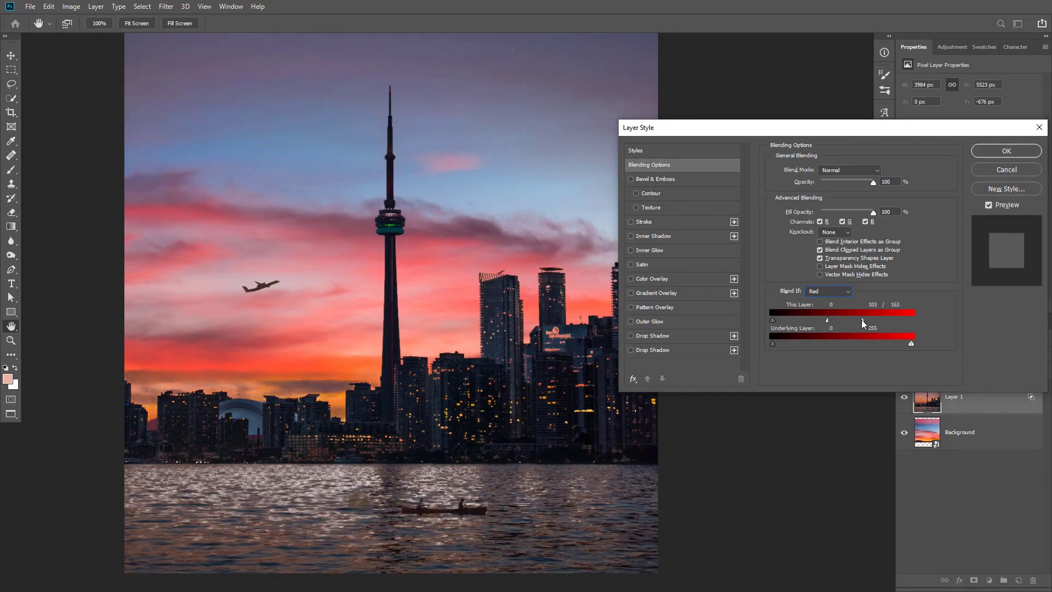
pyautogui.click(1009, 151)
# Examine the blended sky around the tower, the buildings and the moon
pyautogui.press('w')
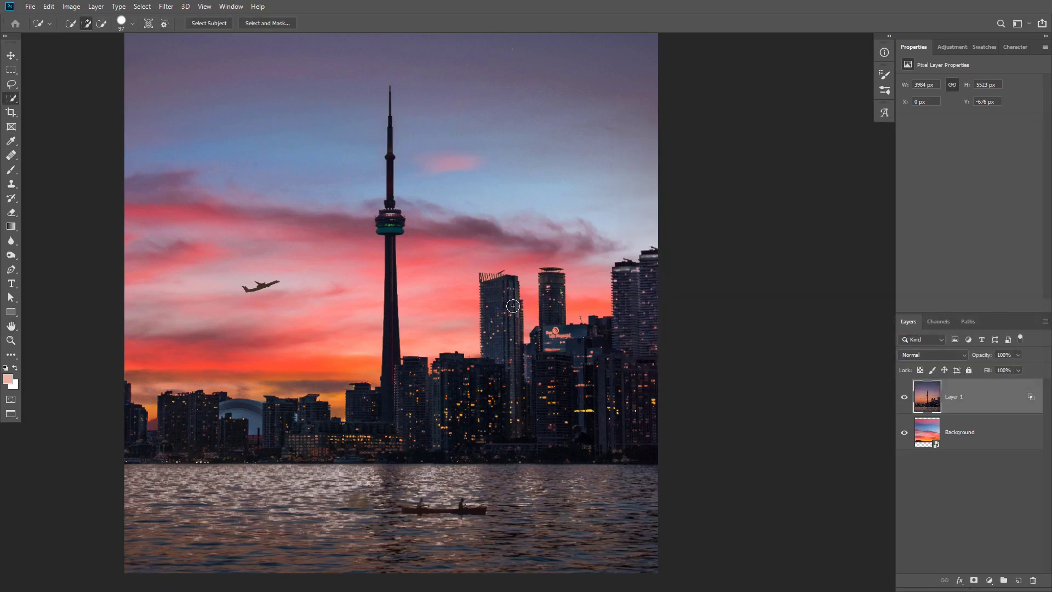
pyautogui.press('h')
pyautogui.keyDown('ctrl'); pyautogui.moveTo(409, 372); pyautogui.dragTo(547, 213); pyautogui.keyUp('ctrl')
pyautogui.moveTo(462, 327); pyautogui.dragTo(415, 354)
pyautogui.moveTo(548, 163); pyautogui.dragTo(485, 347)
pyautogui.moveTo(492, 254); pyautogui.dragTo(498, 334)
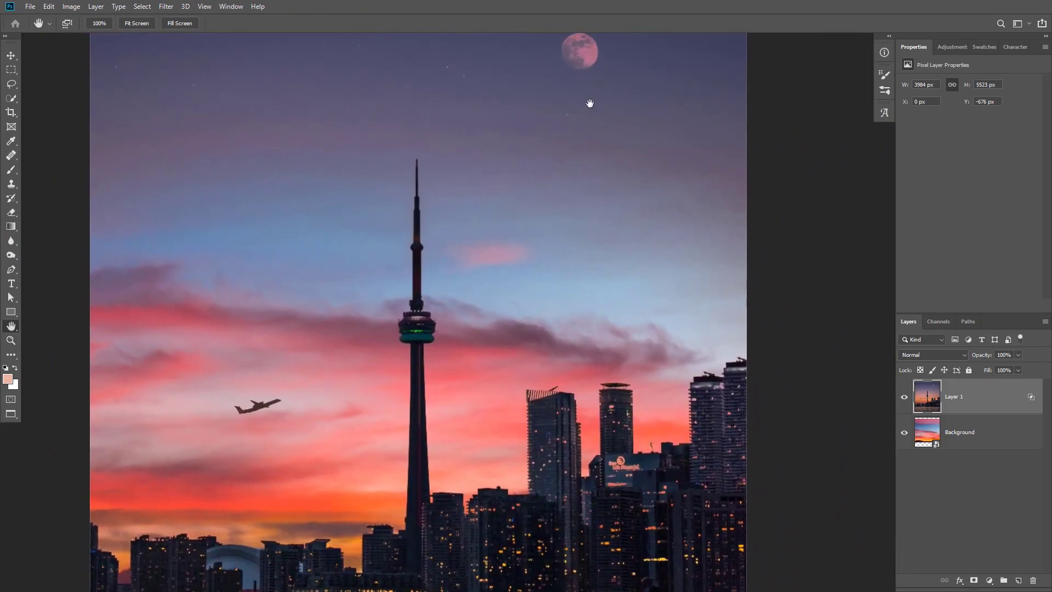
pyautogui.keyDown('ctrl'); pyautogui.moveTo(496, 269); pyautogui.dragTo(463, 274); pyautogui.keyUp('ctrl')
pyautogui.keyDown('alt'); pyautogui.scroll(2, 477, 288); pyautogui.keyUp('alt')
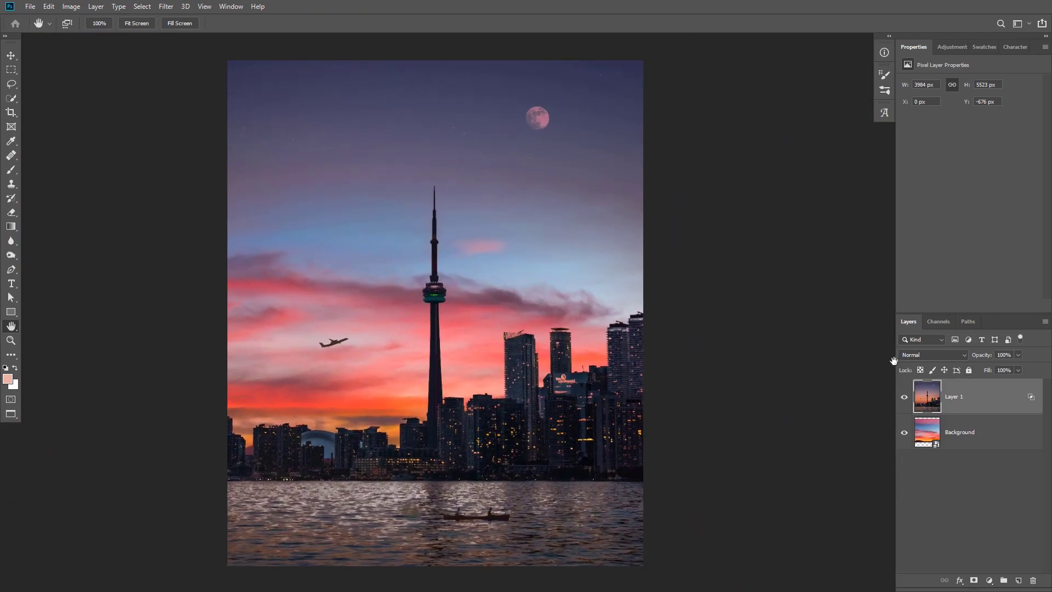
# Duplicate Layer 1 with the original hidden, and convert the copy to a smart object
pyautogui.hotkey('ctrl', 'j')
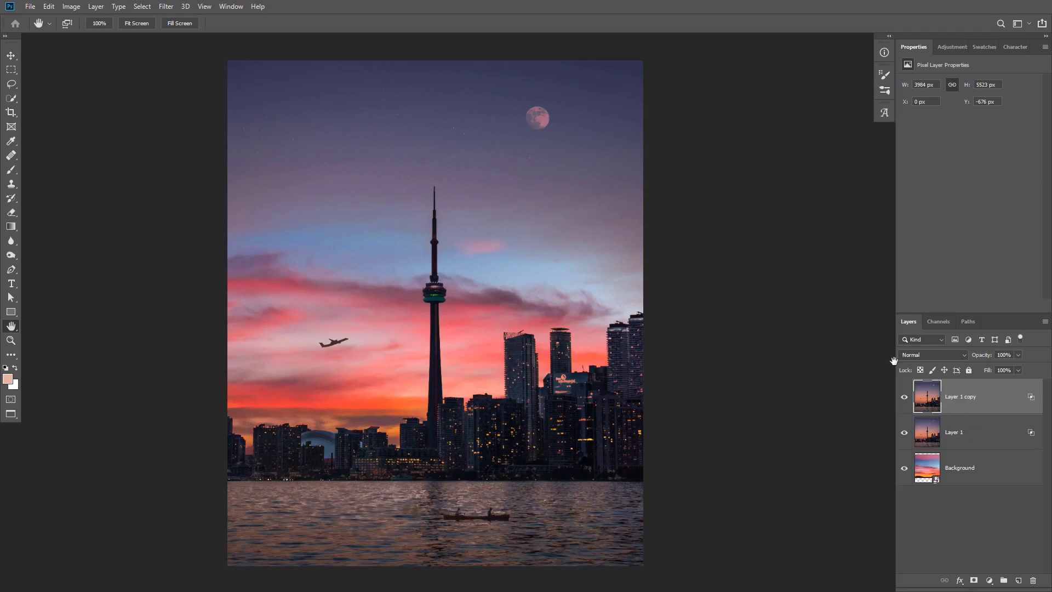
pyautogui.click(904, 433)
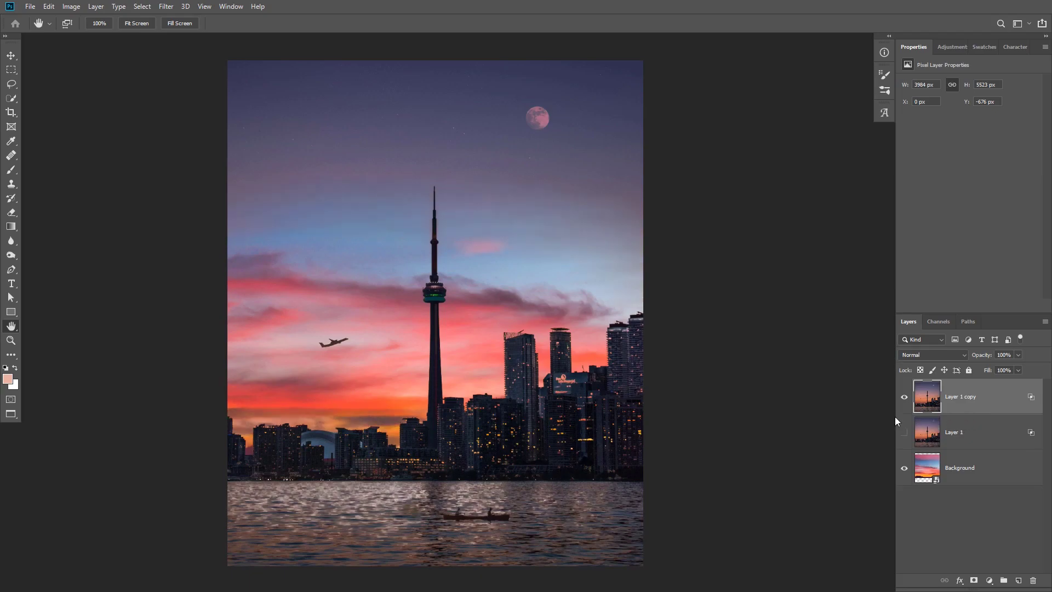
pyautogui.rightClick(986, 396)
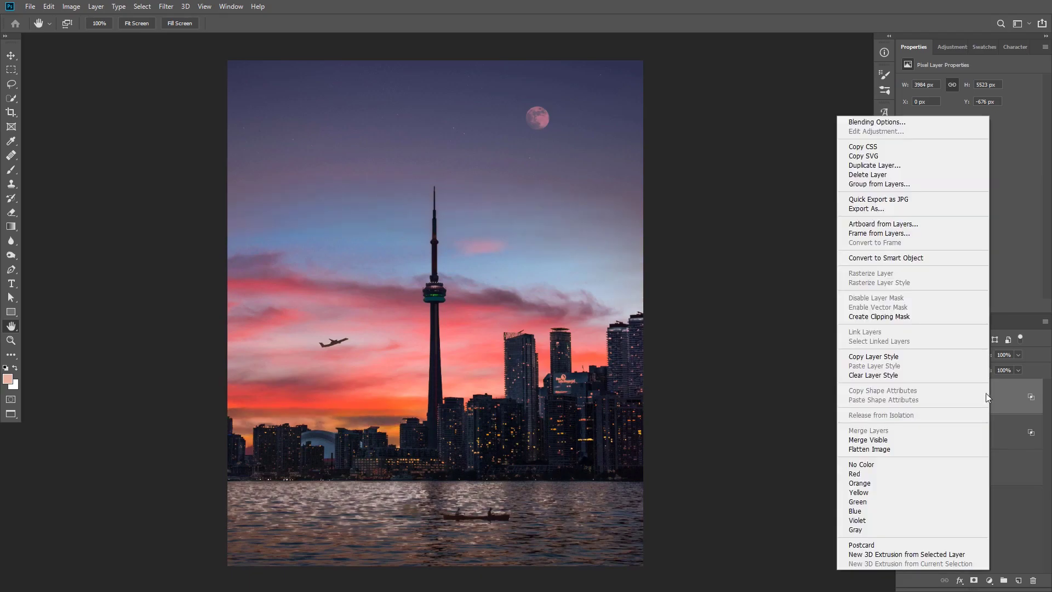
pyautogui.click(917, 260)
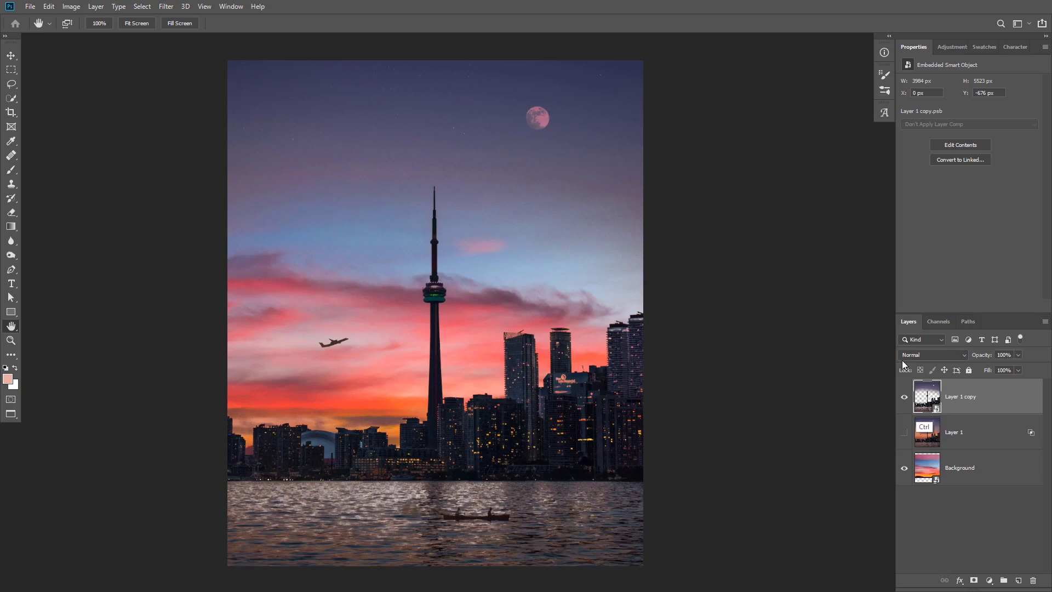
# Load the Layer 1 copy's visible pixels as a selection, hide the copy, and show and select Layer 1
pyautogui.keyDown('ctrl'); pyautogui.click(927, 401); pyautogui.keyUp('ctrl')
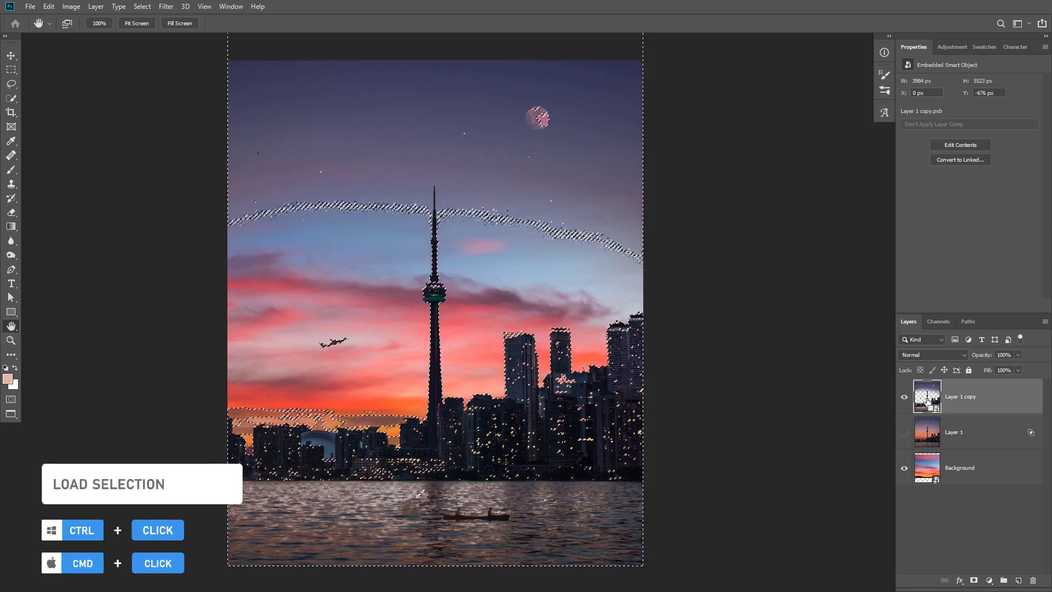
pyautogui.click(904, 396)
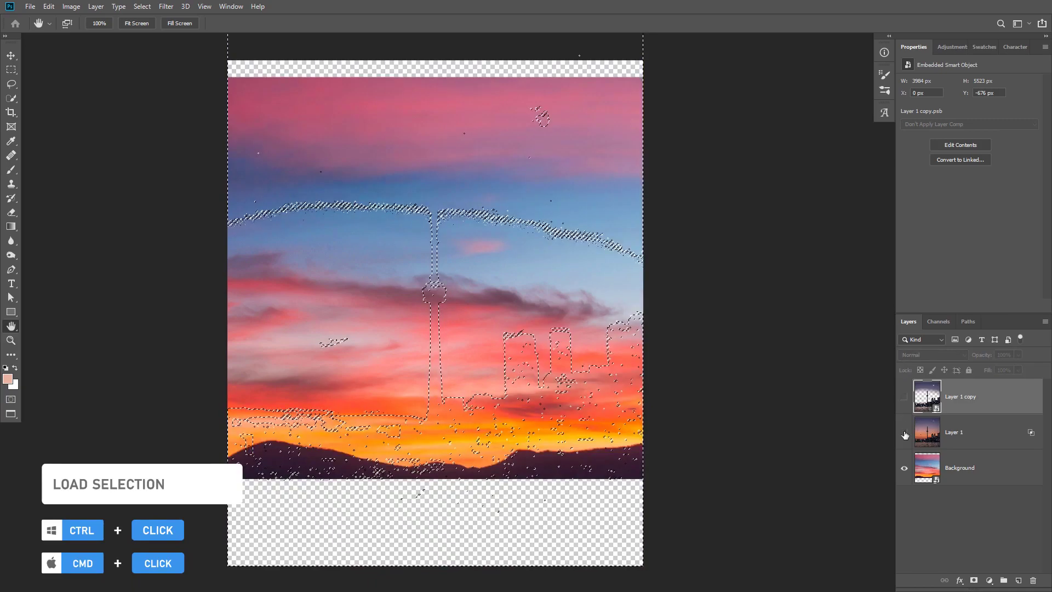
pyautogui.click(904, 432)
pyautogui.click(965, 433)
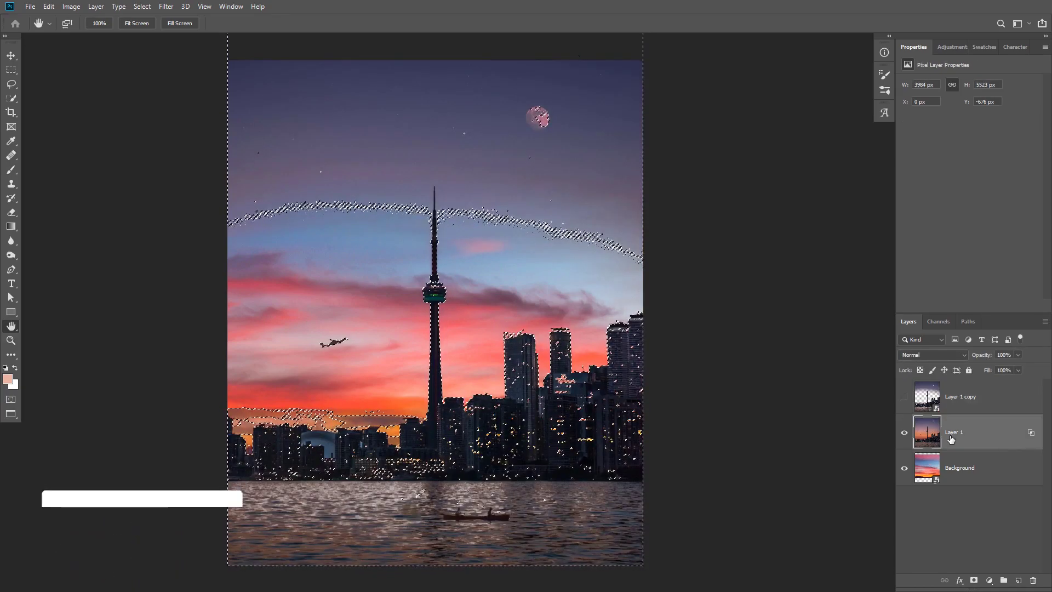
# Turn the active selection into a layer mask on Layer 1, and check the mask on its own
pyautogui.click(974, 580)
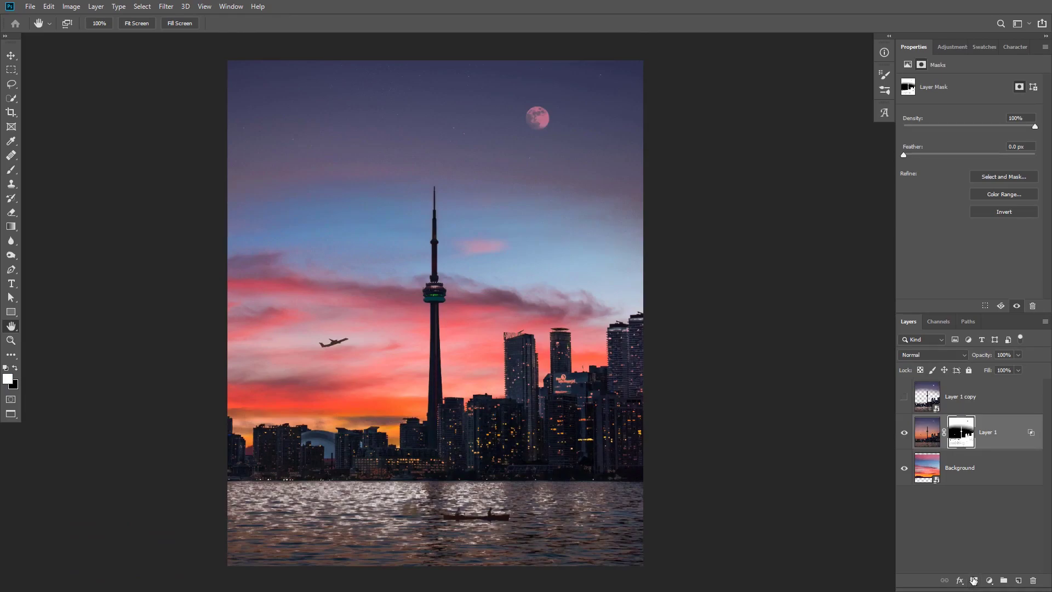
pyautogui.keyDown('alt'); pyautogui.click(961, 432); pyautogui.keyUp('alt')
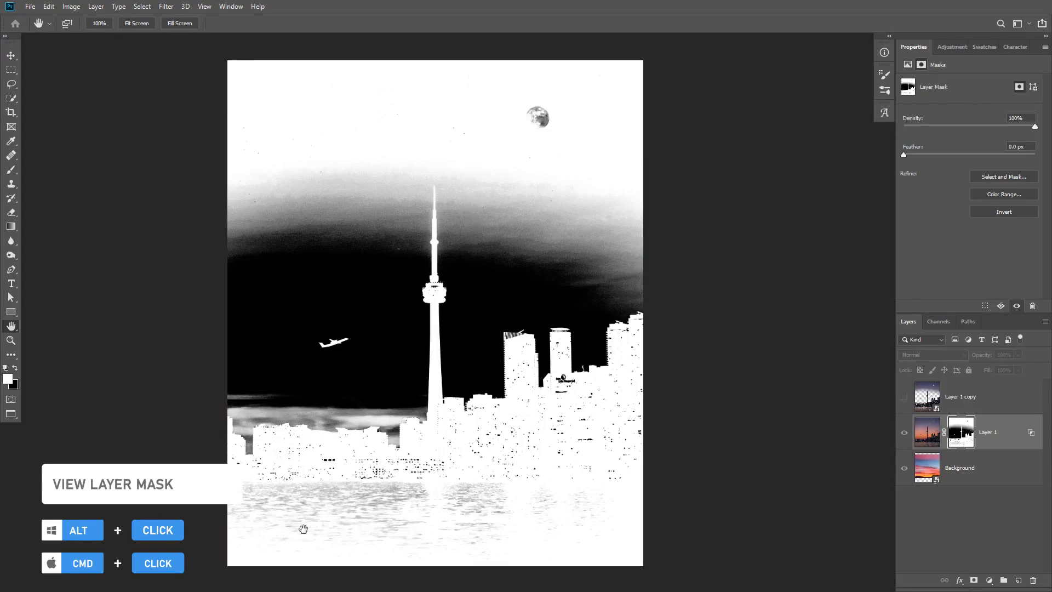
pyautogui.keyDown('alt'); pyautogui.click(959, 433); pyautogui.keyUp('alt')
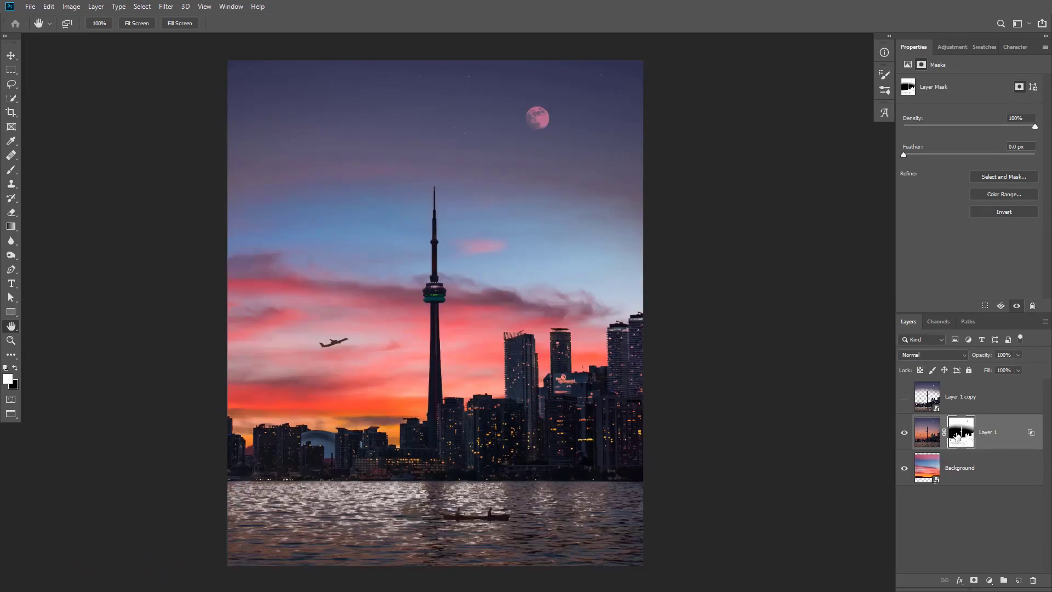
# Reset the Red channel's This Layer white slider in Layer 1's Blend If settings to its full value and apply
pyautogui.doubleClick(1033, 433)
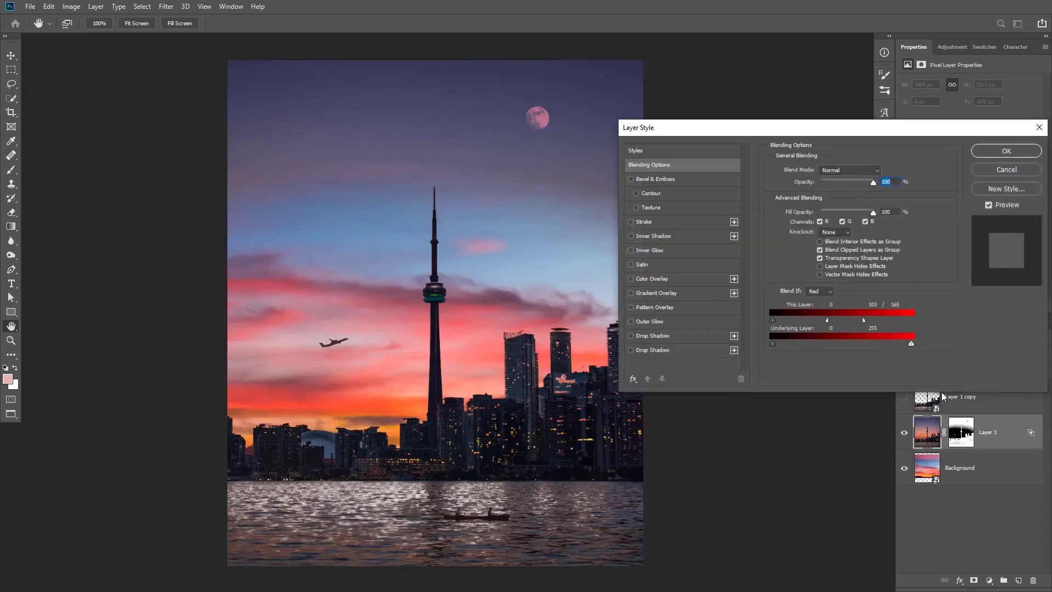
pyautogui.moveTo(836, 322); pyautogui.dragTo(867, 326)
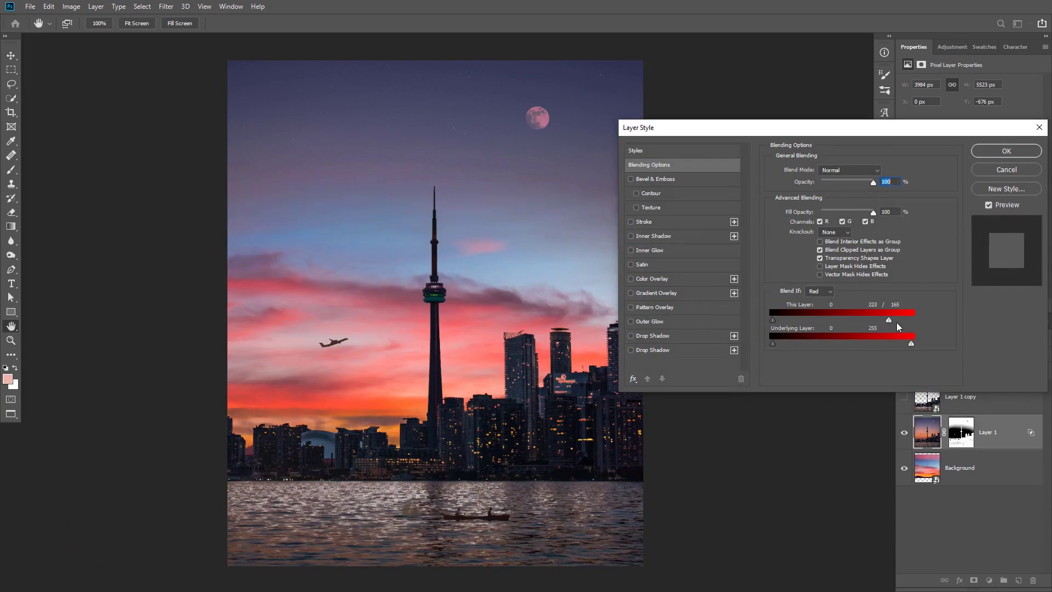
pyautogui.click(1000, 153)
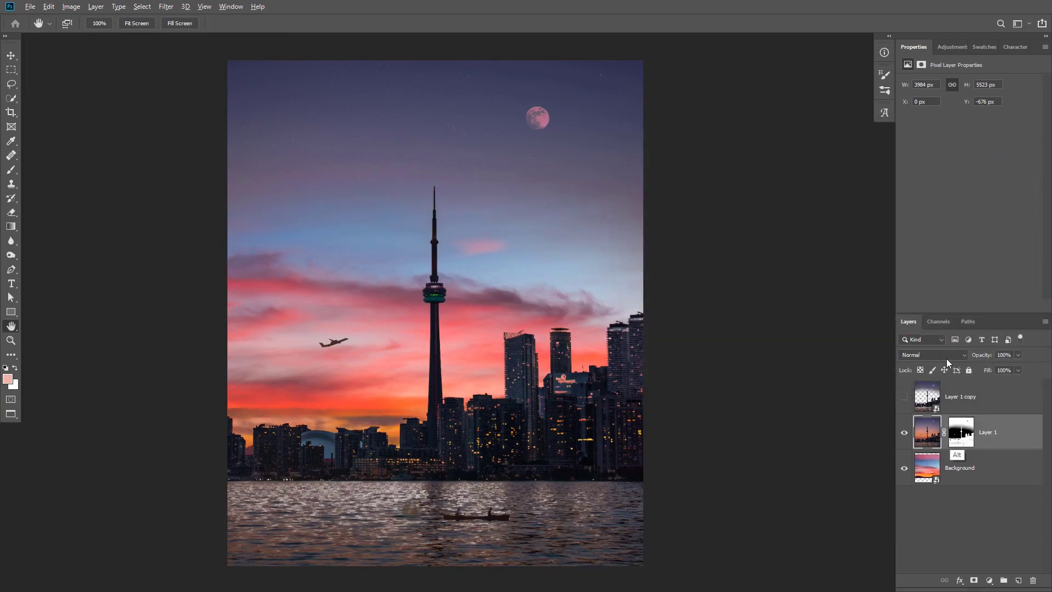
# Display Layer 1's mask alone and darken the gray sky around the tower's tip with a black brush in Overlay mode
pyautogui.keyDown('alt'); pyautogui.click(958, 452); pyautogui.keyUp('alt')
pyautogui.moveTo(505, 384)
pyautogui.mouseDown()
pyautogui.moveTo(507, 334)
pyautogui.moveTo(519, 380)
pyautogui.mouseUp()
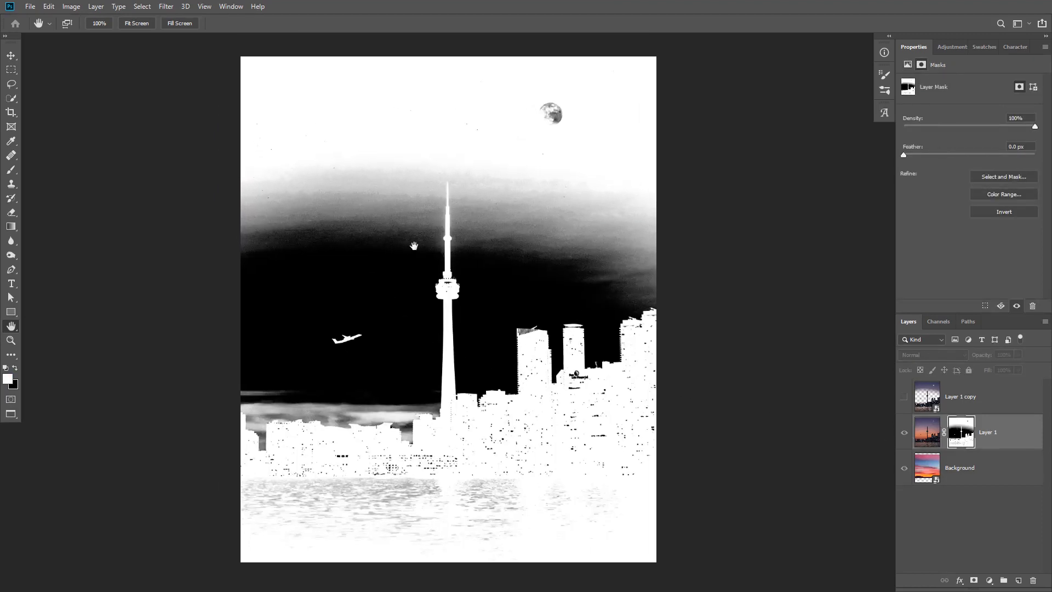
pyautogui.press('b')
pyautogui.click(160, 24)
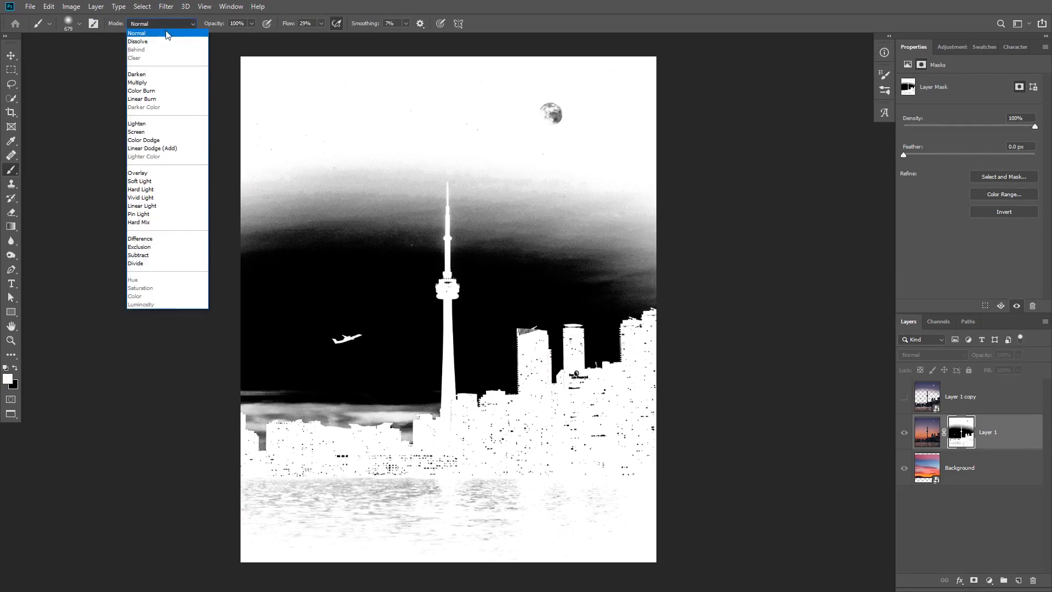
pyautogui.click(157, 173)
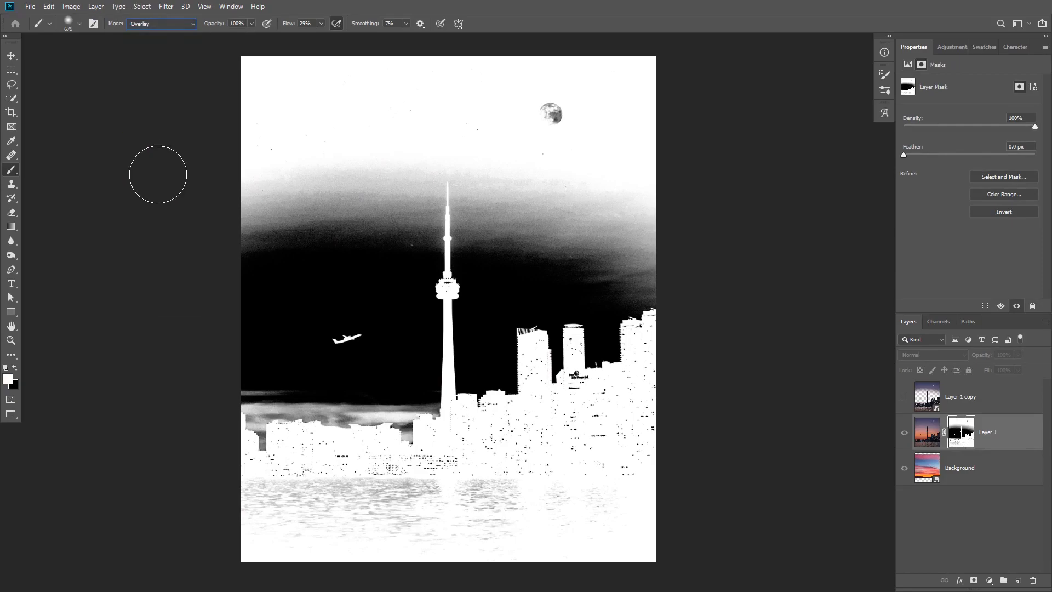
pyautogui.press('ctrl')
pyautogui.moveTo(383, 256)
pyautogui.mouseDown()
pyautogui.moveTo(386, 234)
pyautogui.moveTo(388, 250)
pyautogui.moveTo(386, 235)
pyautogui.moveTo(404, 246)
pyautogui.moveTo(411, 224)
pyautogui.moveTo(414, 237)
pyautogui.moveTo(410, 209)
pyautogui.moveTo(422, 223)
pyautogui.moveTo(402, 249)
pyautogui.moveTo(419, 214)
pyautogui.moveTo(421, 235)
pyautogui.moveTo(421, 188)
pyautogui.moveTo(435, 177)
pyautogui.moveTo(473, 214)
pyautogui.moveTo(469, 232)
pyautogui.moveTo(461, 198)
pyautogui.mouseUp()
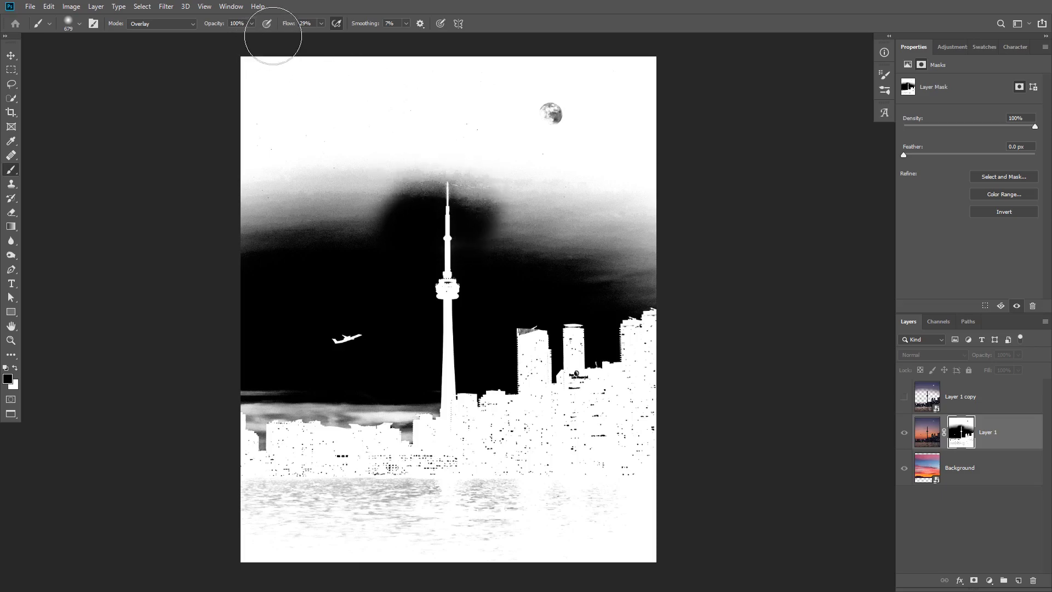
# Set the brush flow to 52% and paint more black above the tower's tip and along the sky's right side in the mask
pyautogui.moveTo(298, 28); pyautogui.dragTo(295, 28)
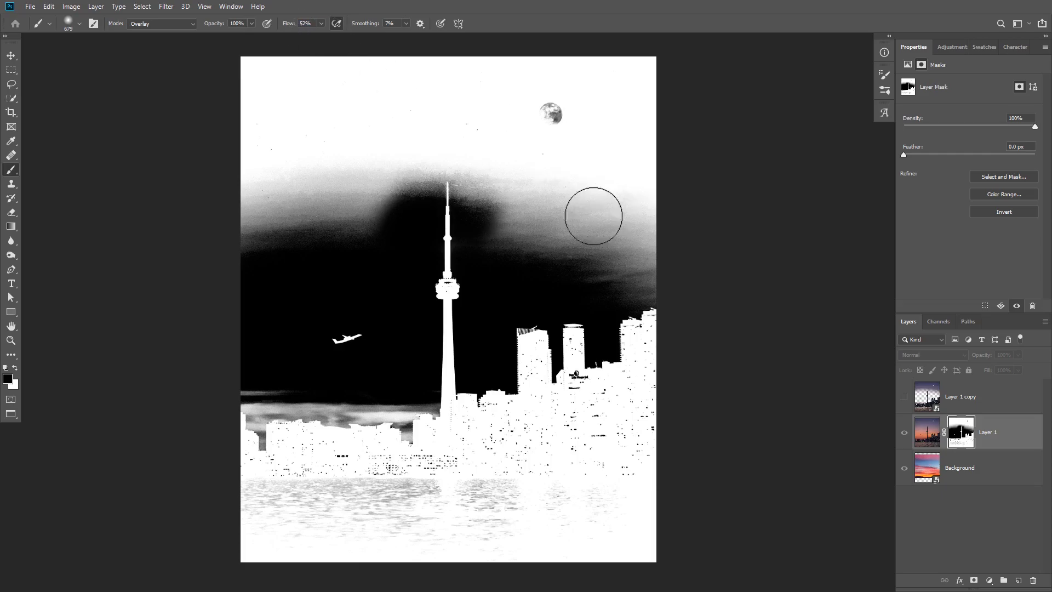
pyautogui.moveTo(488, 218)
pyautogui.mouseDown()
pyautogui.moveTo(469, 161)
pyautogui.moveTo(474, 176)
pyautogui.moveTo(450, 159)
pyautogui.moveTo(431, 190)
pyautogui.moveTo(441, 169)
pyautogui.moveTo(442, 184)
pyautogui.moveTo(457, 172)
pyautogui.moveTo(448, 161)
pyautogui.moveTo(461, 181)
pyautogui.mouseUp()
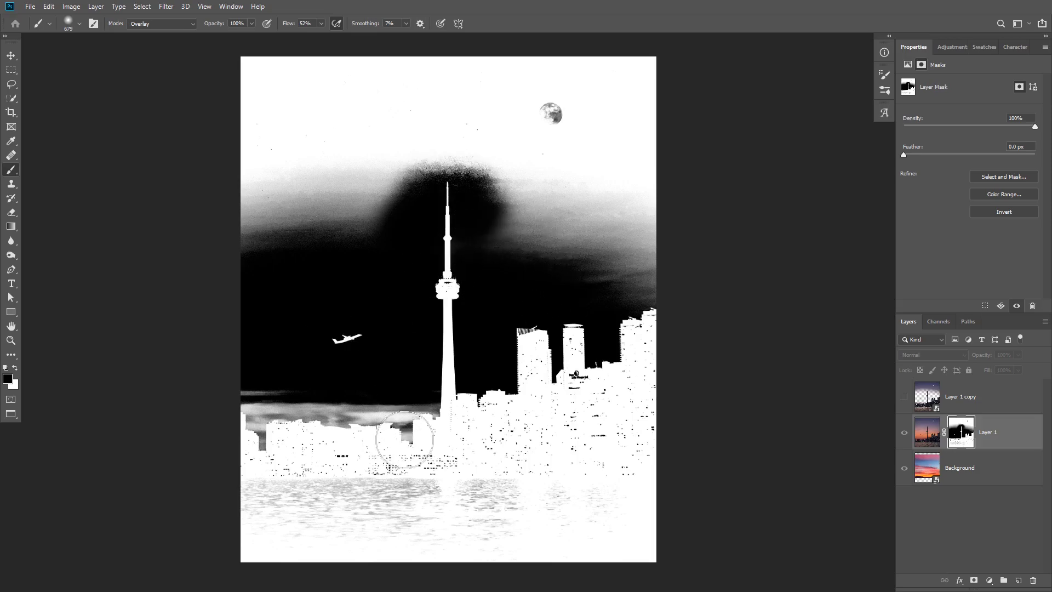
pyautogui.moveTo(618, 294)
pyautogui.mouseDown()
pyautogui.moveTo(637, 288)
pyautogui.moveTo(627, 296)
pyautogui.moveTo(635, 270)
pyautogui.moveTo(603, 249)
pyautogui.moveTo(512, 233)
pyautogui.moveTo(655, 258)
pyautogui.mouseUp()
# Paint black in Overlay mode at 90% to 100% flow over the gray cloud band above the low buildings in the mask
pyautogui.scroll(5, 360, 443)
pyautogui.moveTo(422, 303); pyautogui.dragTo(368, 310)
pyautogui.moveTo(131, 336)
pyautogui.mouseDown()
pyautogui.moveTo(120, 332)
pyautogui.moveTo(176, 345)
pyautogui.moveTo(132, 378)
pyautogui.mouseUp()
pyautogui.press('9')
pyautogui.moveTo(346, 379)
pyautogui.mouseDown()
pyautogui.moveTo(315, 384)
pyautogui.moveTo(235, 368)
pyautogui.moveTo(125, 370)
pyautogui.mouseUp()
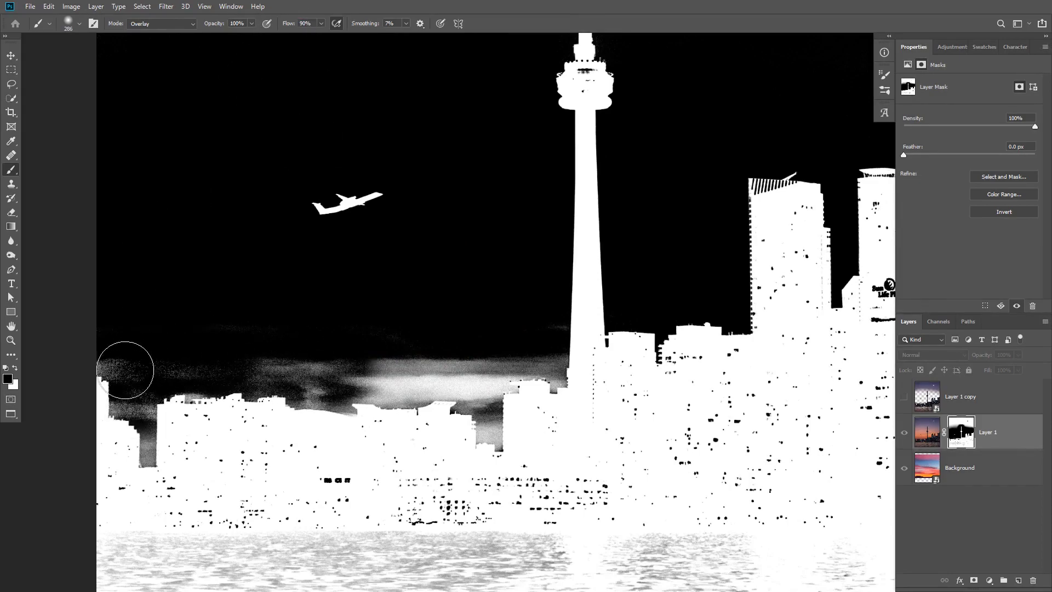
pyautogui.scroll(-2, 515, 315)
pyautogui.moveTo(507, 307)
pyautogui.mouseDown()
pyautogui.moveTo(542, 358)
pyautogui.moveTo(537, 346)
pyautogui.moveTo(495, 371)
pyautogui.moveTo(502, 356)
pyautogui.moveTo(464, 356)
pyautogui.moveTo(347, 377)
pyautogui.moveTo(314, 350)
pyautogui.moveTo(286, 350)
pyautogui.moveTo(262, 332)
pyautogui.moveTo(294, 402)
pyautogui.moveTo(342, 348)
pyautogui.moveTo(502, 372)
pyautogui.moveTo(541, 359)
pyautogui.moveTo(431, 354)
pyautogui.moveTo(459, 362)
pyautogui.moveTo(456, 386)
pyautogui.moveTo(377, 349)
pyautogui.moveTo(326, 361)
pyautogui.mouseUp()
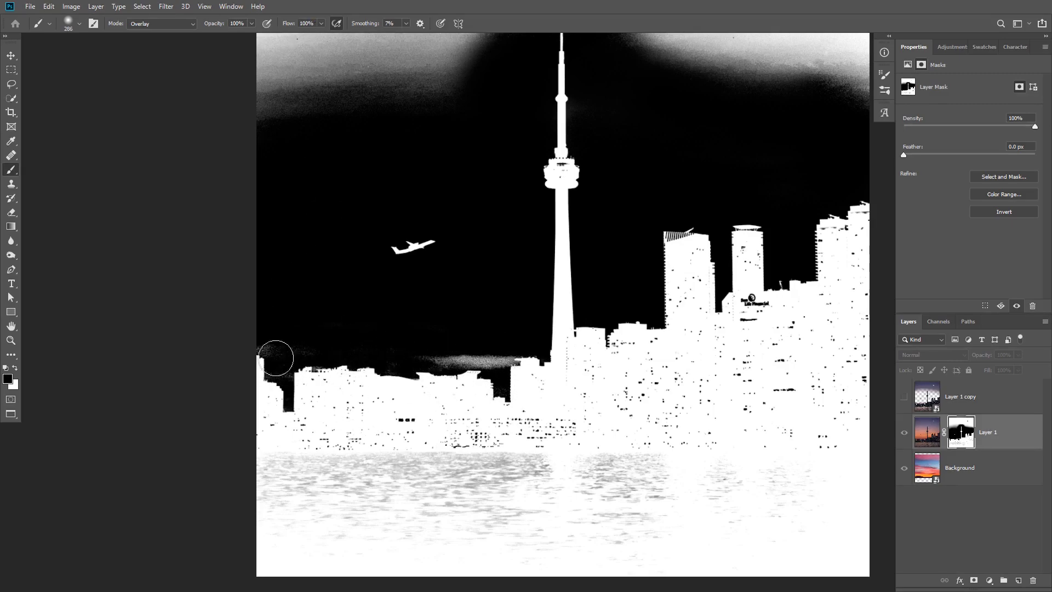
# Lasso the upper sky down to just above the tower's tip, fill it with black in the mask, and deselect
pyautogui.moveTo(630, 287); pyautogui.dragTo(521, 357)
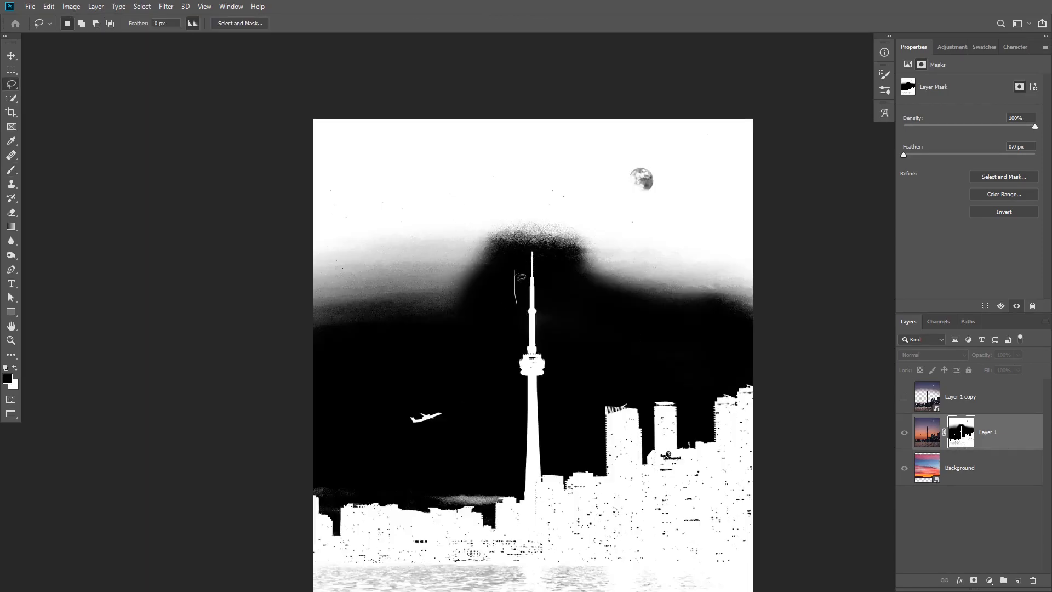
pyautogui.moveTo(544, 250)
pyautogui.mouseDown()
pyautogui.moveTo(518, 255)
pyautogui.moveTo(542, 246)
pyautogui.moveTo(561, 278)
pyautogui.moveTo(595, 298)
pyautogui.mouseUp()
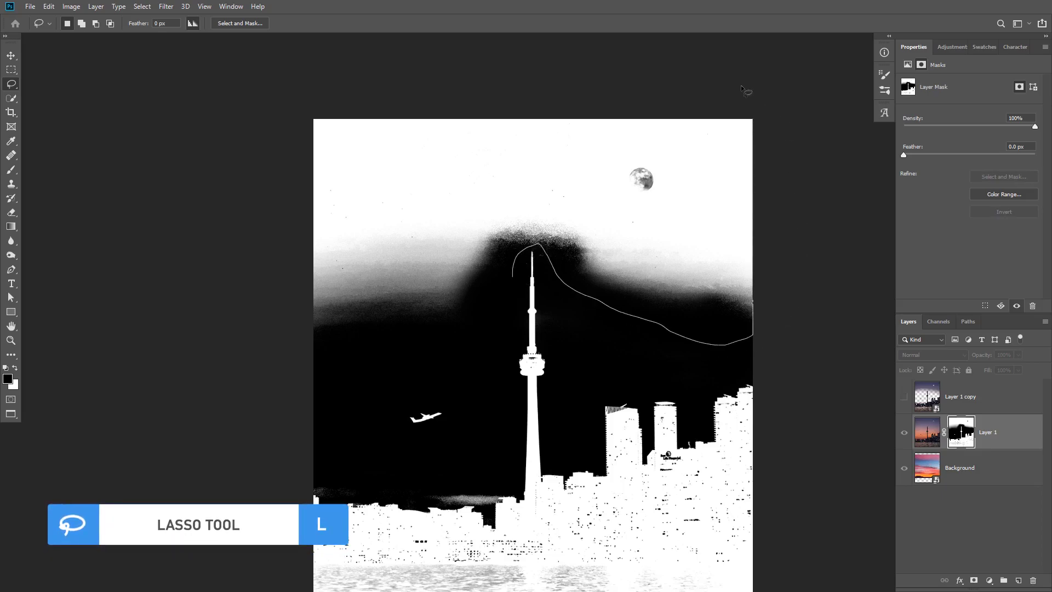
pyautogui.moveTo(282, 123)
pyautogui.mouseDown()
pyautogui.moveTo(262, 257)
pyautogui.moveTo(310, 350)
pyautogui.mouseUp()
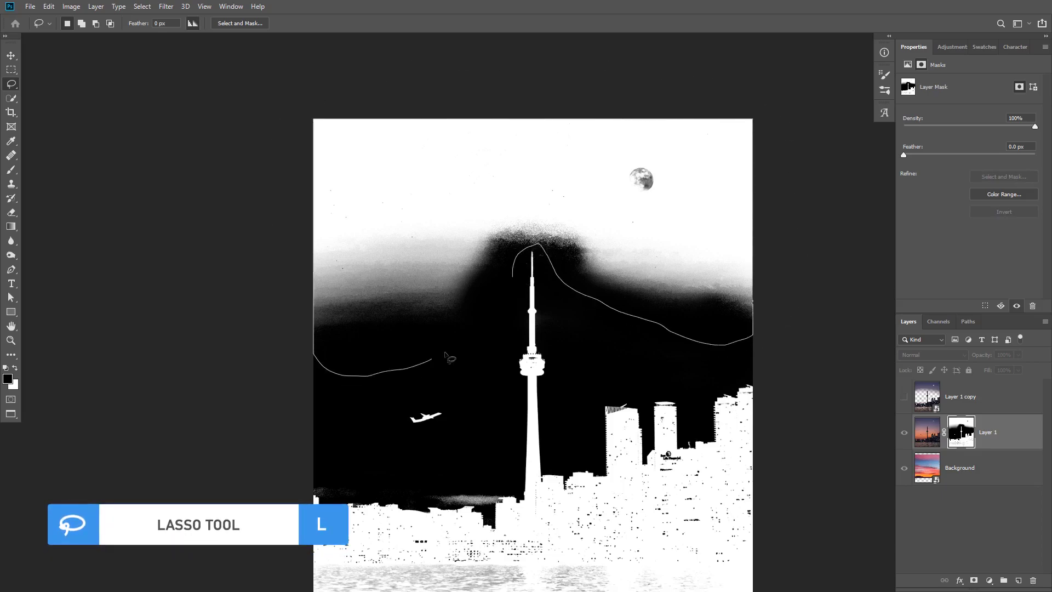
pyautogui.moveTo(504, 288); pyautogui.dragTo(512, 277)
pyautogui.moveTo(578, 266); pyautogui.dragTo(498, 220)
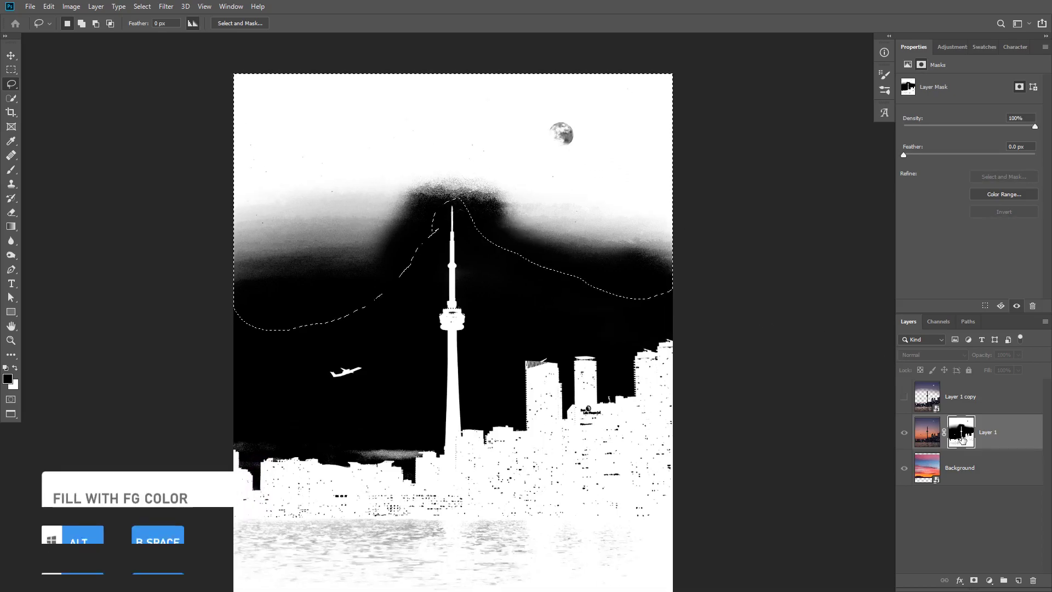
pyautogui.hotkey('alt', 'BackSpace')
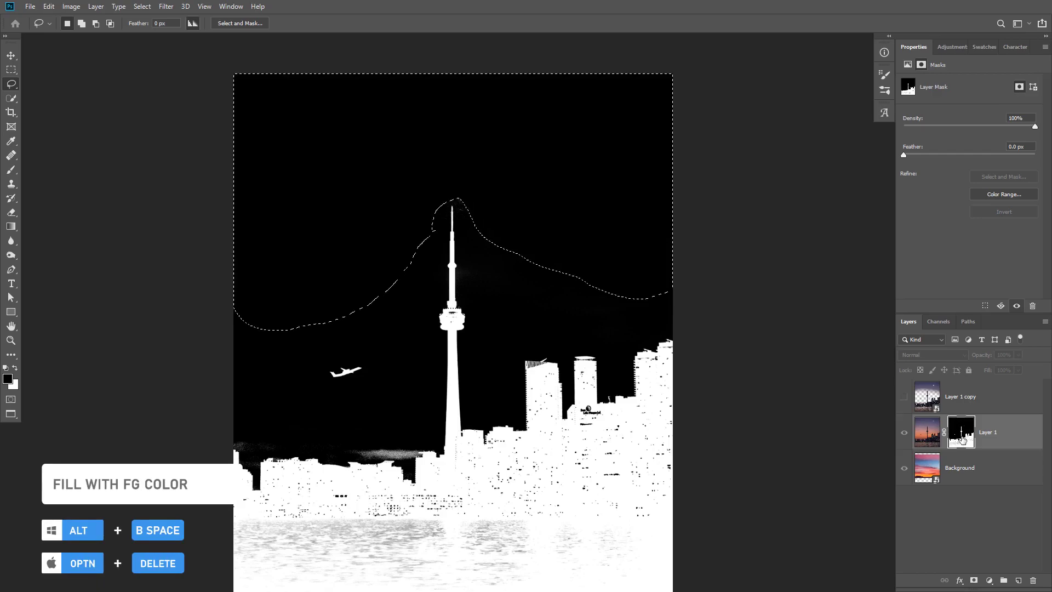
pyautogui.hotkey('ctrl', 'd')
# Switch the brush to Normal mode with white and paint the buildings and water solid white in the mask
pyautogui.moveTo(388, 367); pyautogui.dragTo(385, 226)
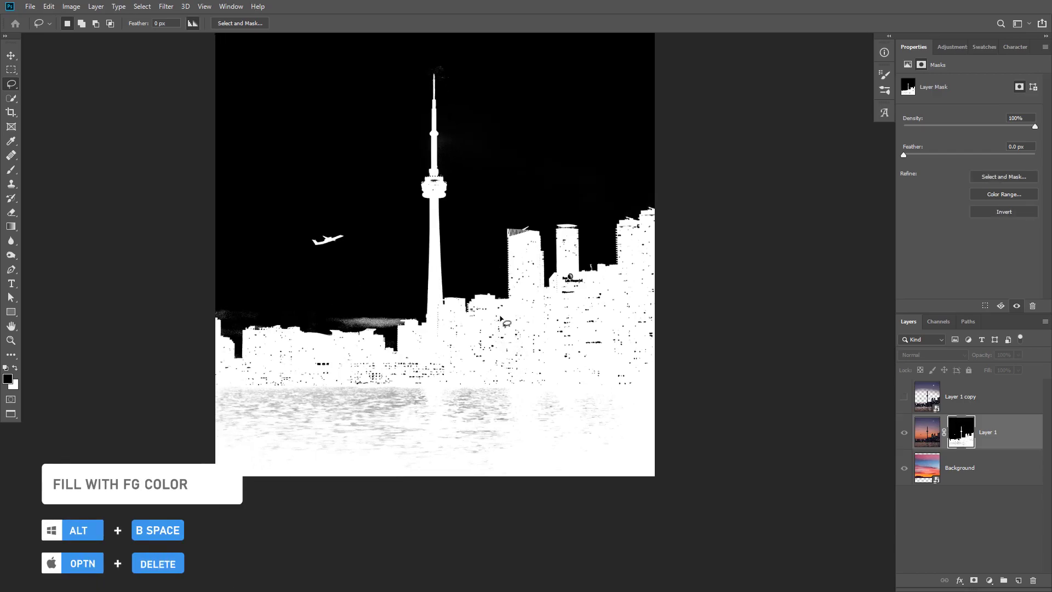
pyautogui.press('b')
pyautogui.click(155, 24)
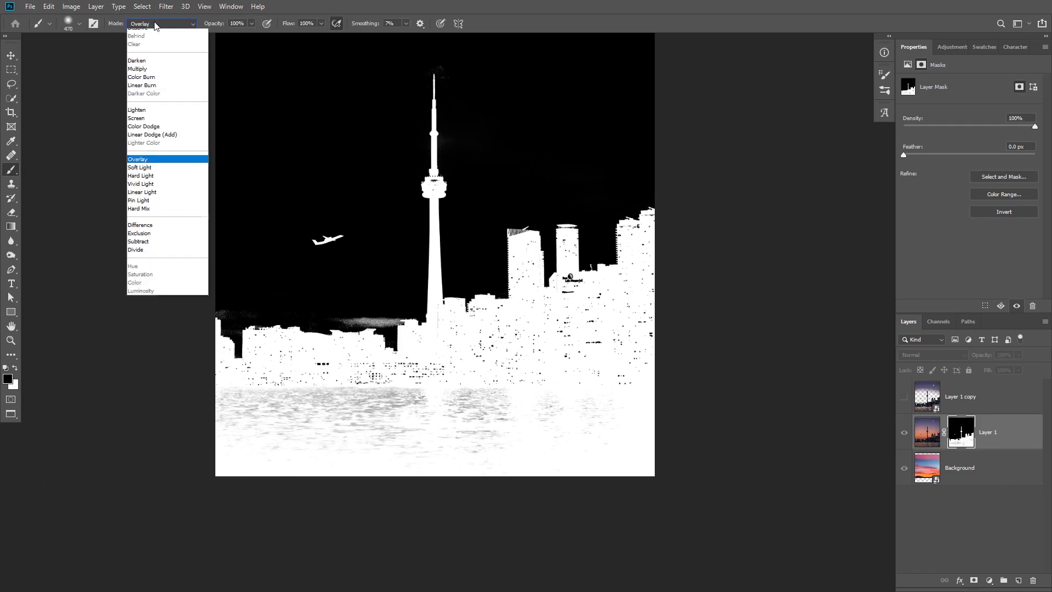
pyautogui.click(152, 42)
pyautogui.press('x')
pyautogui.moveTo(448, 427)
pyautogui.mouseDown()
pyautogui.moveTo(492, 395)
pyautogui.moveTo(519, 422)
pyautogui.moveTo(545, 407)
pyautogui.moveTo(517, 373)
pyautogui.moveTo(552, 380)
pyautogui.moveTo(536, 480)
pyautogui.mouseUp()
pyautogui.moveTo(601, 408)
pyautogui.mouseDown()
pyautogui.moveTo(618, 389)
pyautogui.moveTo(605, 378)
pyautogui.moveTo(488, 418)
pyautogui.moveTo(410, 430)
pyautogui.moveTo(229, 427)
pyautogui.moveTo(406, 424)
pyautogui.moveTo(504, 405)
pyautogui.moveTo(536, 379)
pyautogui.moveTo(650, 349)
pyautogui.moveTo(426, 402)
pyautogui.moveTo(353, 440)
pyautogui.moveTo(418, 376)
pyautogui.moveTo(472, 361)
pyautogui.moveTo(445, 318)
pyautogui.moveTo(408, 316)
pyautogui.moveTo(538, 342)
pyautogui.moveTo(561, 329)
pyautogui.moveTo(580, 334)
pyautogui.moveTo(616, 309)
pyautogui.moveTo(594, 309)
pyautogui.moveTo(607, 291)
pyautogui.moveTo(645, 317)
pyautogui.moveTo(663, 313)
pyautogui.moveTo(841, 245)
pyautogui.mouseUp()
pyautogui.moveTo(572, 355)
pyautogui.mouseDown()
pyautogui.moveTo(436, 407)
pyautogui.moveTo(458, 394)
pyautogui.moveTo(463, 338)
pyautogui.mouseUp()
pyautogui.moveTo(361, 421)
pyautogui.mouseDown()
pyautogui.moveTo(301, 407)
pyautogui.moveTo(379, 400)
pyautogui.moveTo(345, 417)
pyautogui.mouseUp()
pyautogui.moveTo(261, 389)
pyautogui.mouseDown()
pyautogui.moveTo(361, 401)
pyautogui.moveTo(341, 410)
pyautogui.moveTo(258, 402)
pyautogui.moveTo(273, 385)
pyautogui.moveTo(216, 391)
pyautogui.moveTo(204, 398)
pyautogui.moveTo(233, 420)
pyautogui.moveTo(164, 422)
pyautogui.moveTo(156, 448)
pyautogui.mouseUp()
pyautogui.moveTo(400, 356); pyautogui.dragTo(348, 359)
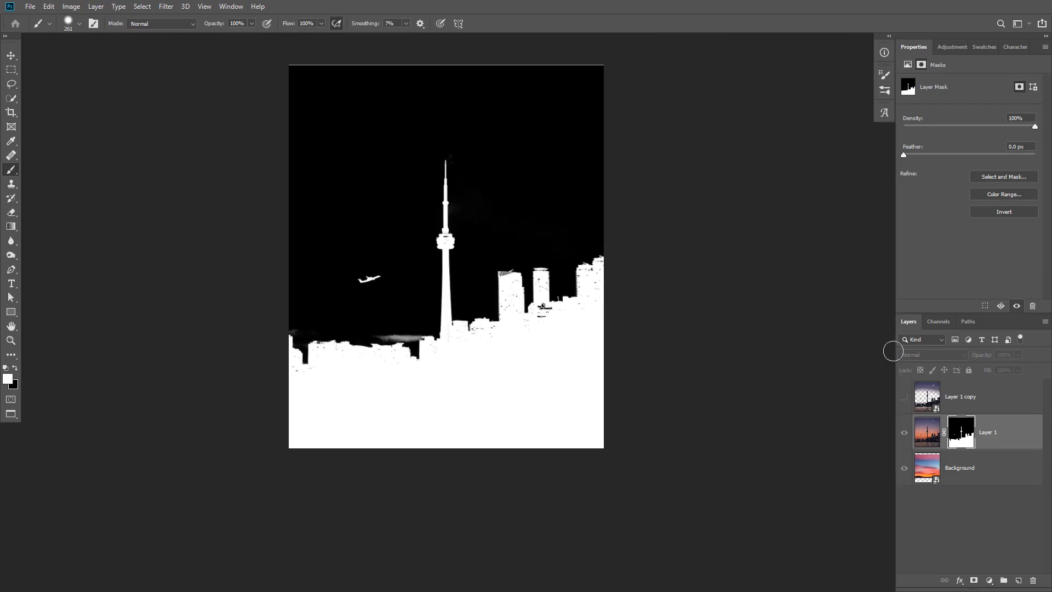
# Leave the mask view and examine the masked skyline against the new sunset sky
pyautogui.keyDown('alt'); pyautogui.click(962, 443); pyautogui.keyUp('alt')
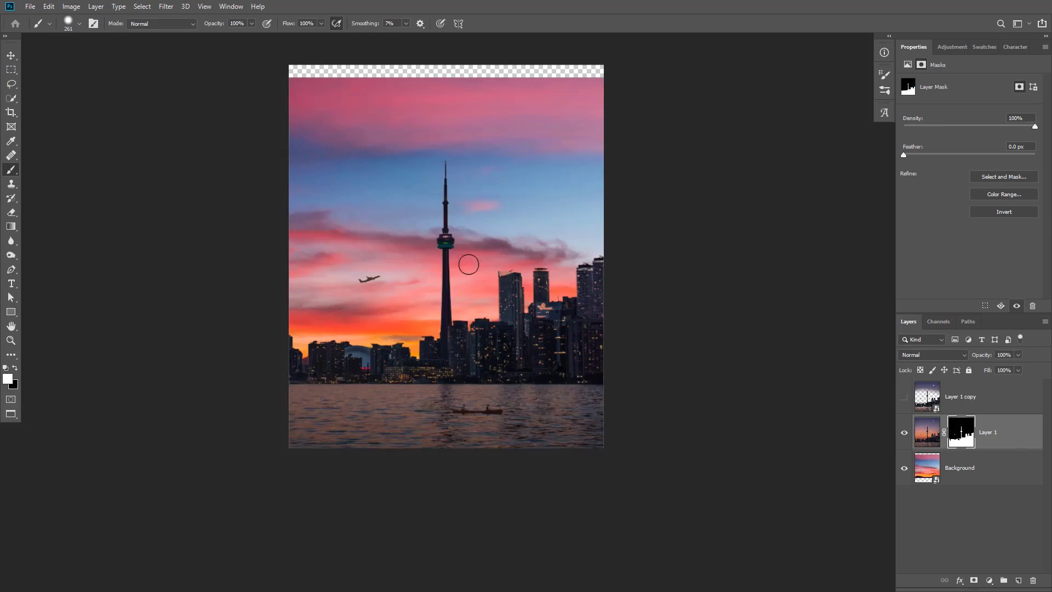
pyautogui.press('h')
pyautogui.scroll(4, 439, 298)
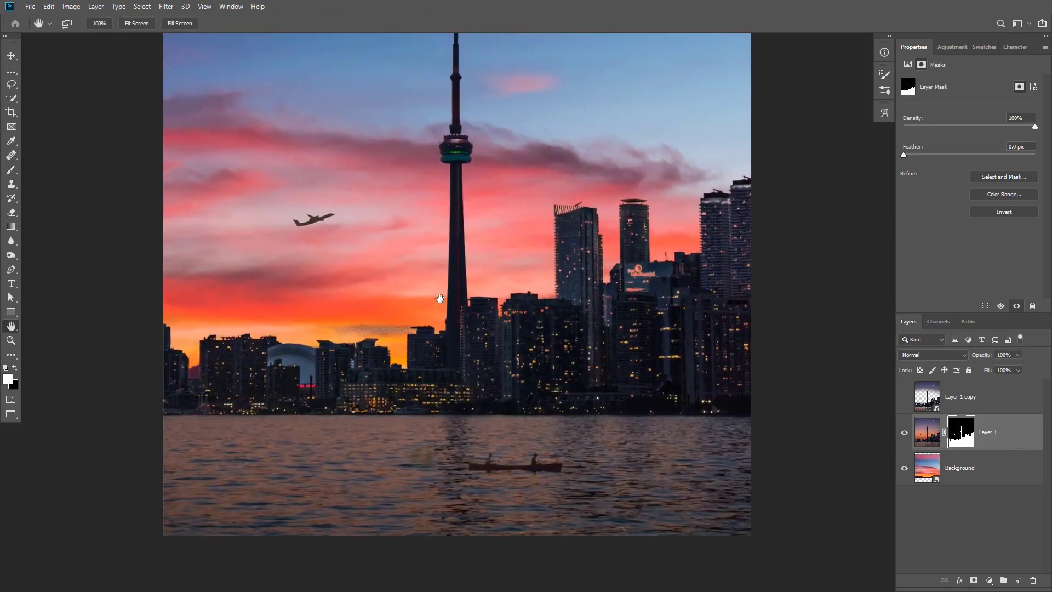
pyautogui.moveTo(440, 281); pyautogui.dragTo(437, 364)
pyautogui.moveTo(441, 328); pyautogui.dragTo(413, 328)
pyautogui.scroll(2, 443, 296)
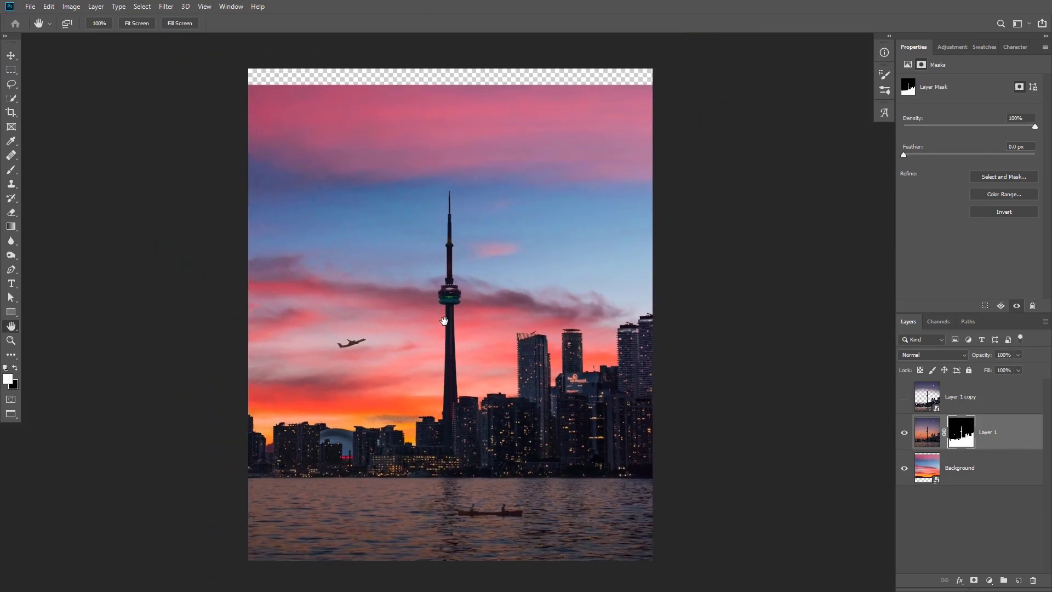
pyautogui.moveTo(444, 321); pyautogui.dragTo(444, 319)
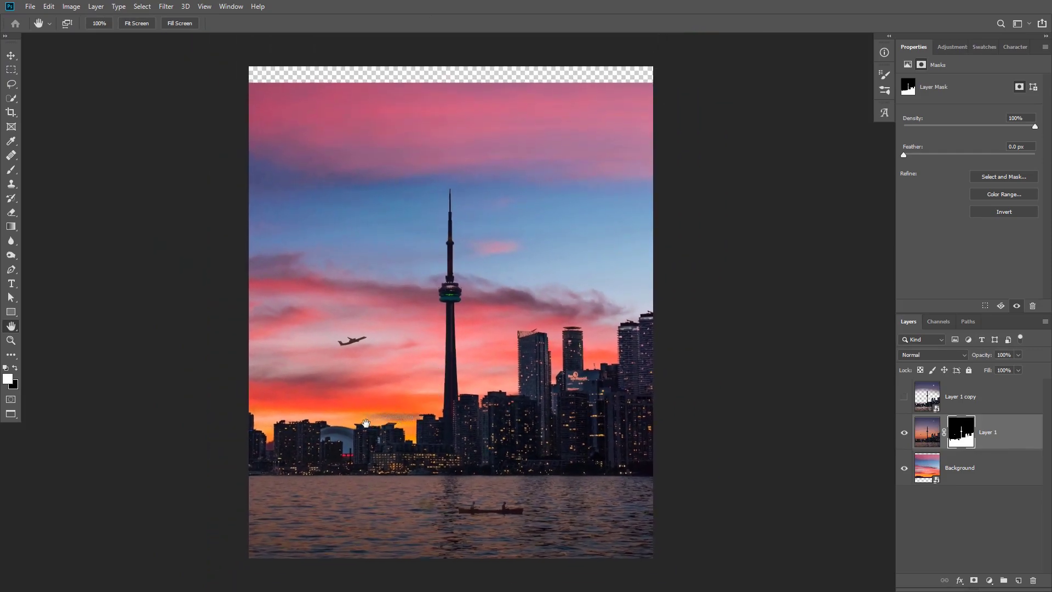
# Crop the canvas's upper edge to remove the transparent strip above the sky
pyautogui.press('c')
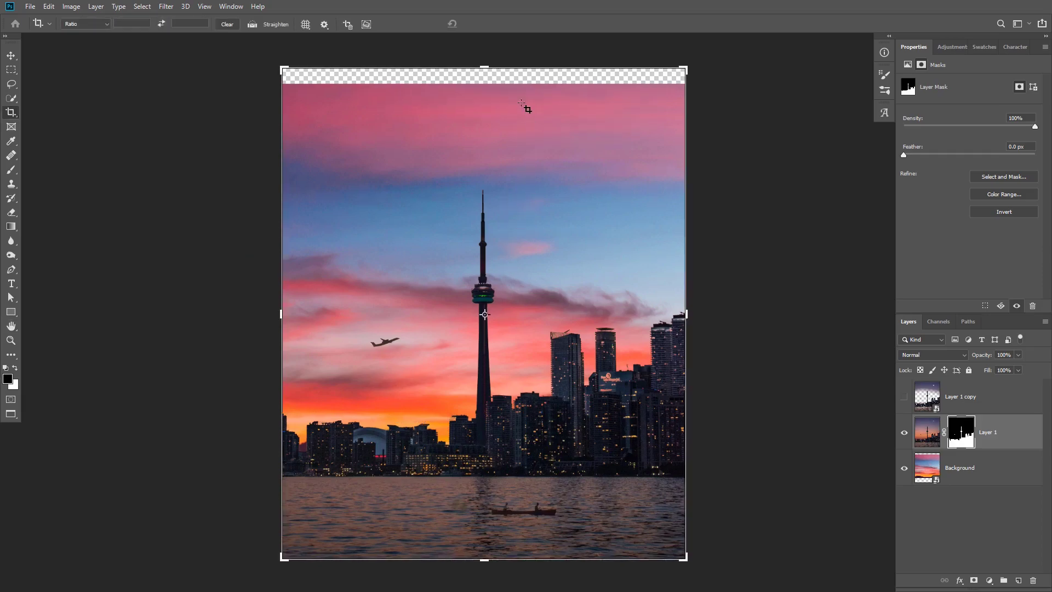
pyautogui.moveTo(487, 64); pyautogui.dragTo(486, 77)
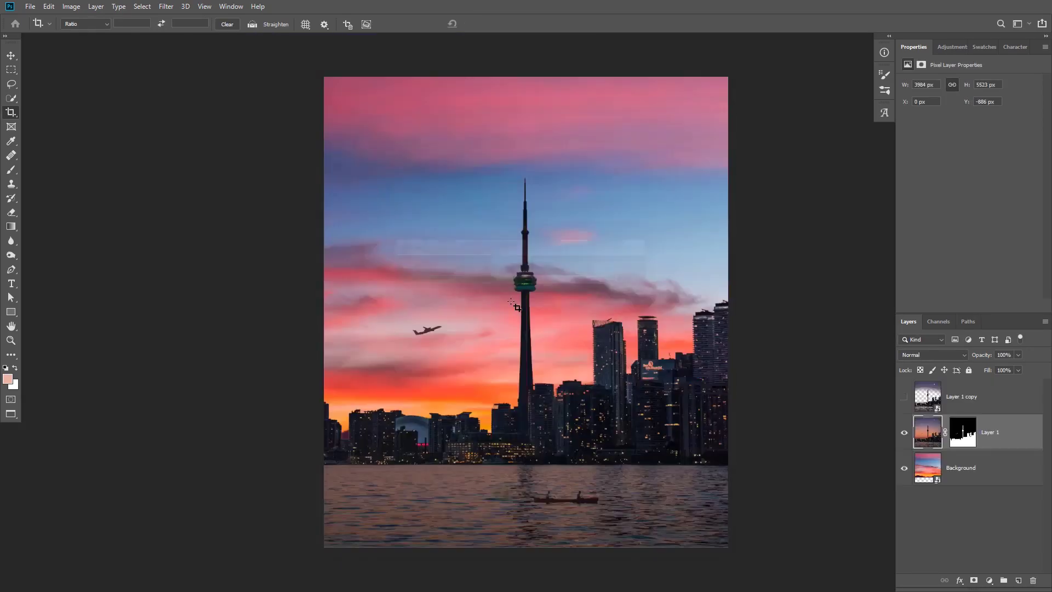
pyautogui.moveTo(542, 285); pyautogui.dragTo(503, 310)
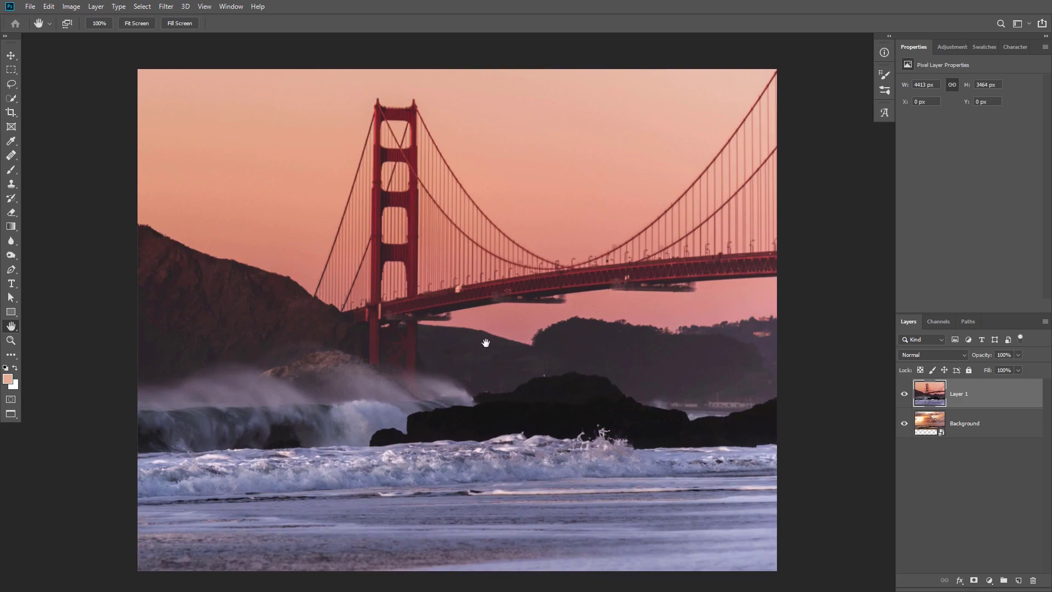
# Start a Color Range selection on the bridge photo's Layer 1 with the Selection Preview set to Grayscale
pyautogui.click(144, 6)
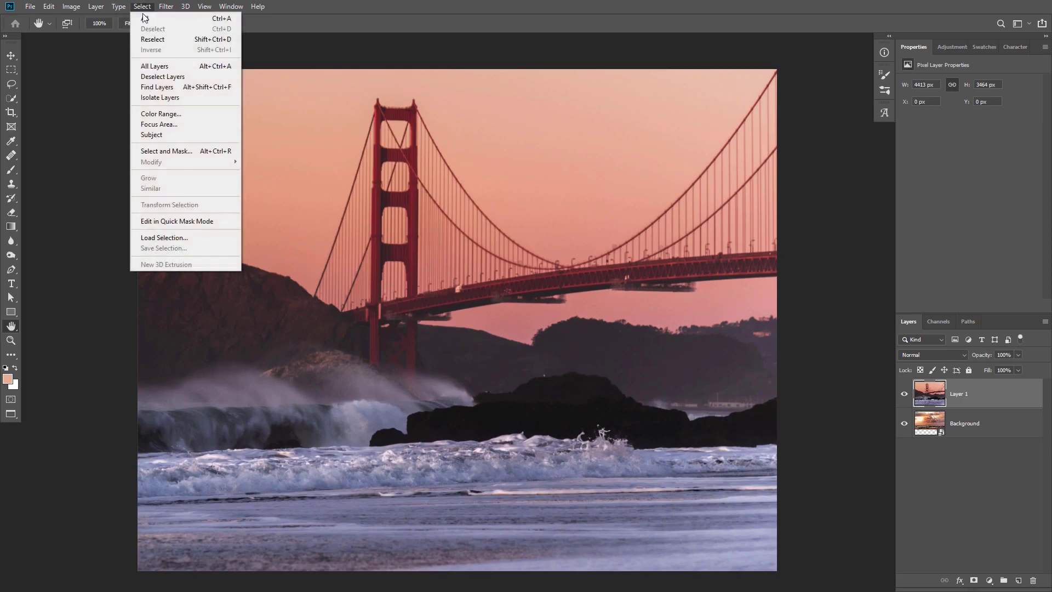
pyautogui.click(182, 114)
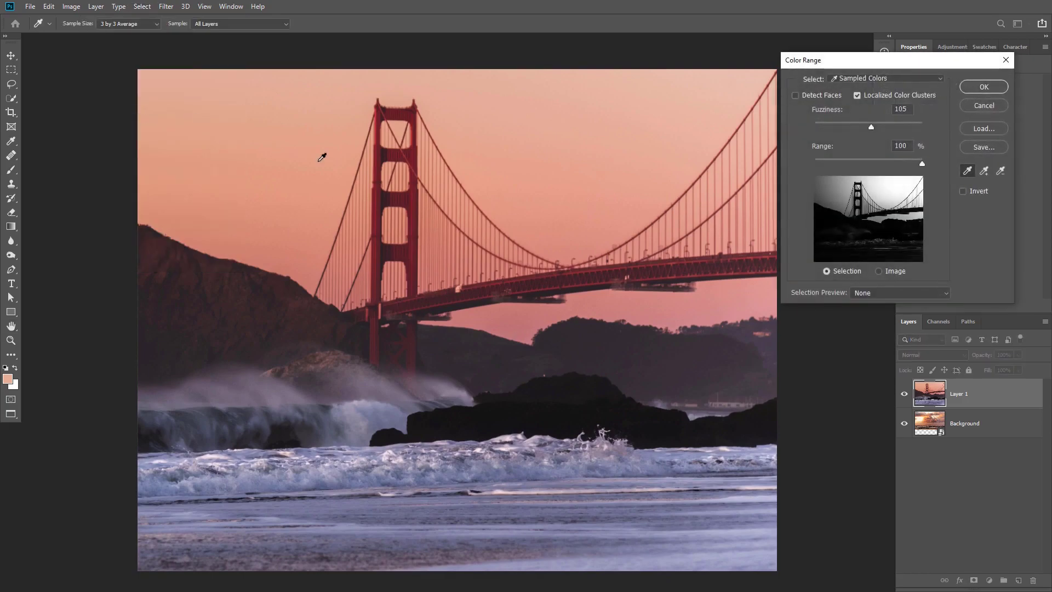
pyautogui.keyDown('ctrl'); pyautogui.click(510, 184); pyautogui.keyUp('ctrl')
pyautogui.moveTo(509, 190); pyautogui.dragTo(472, 206)
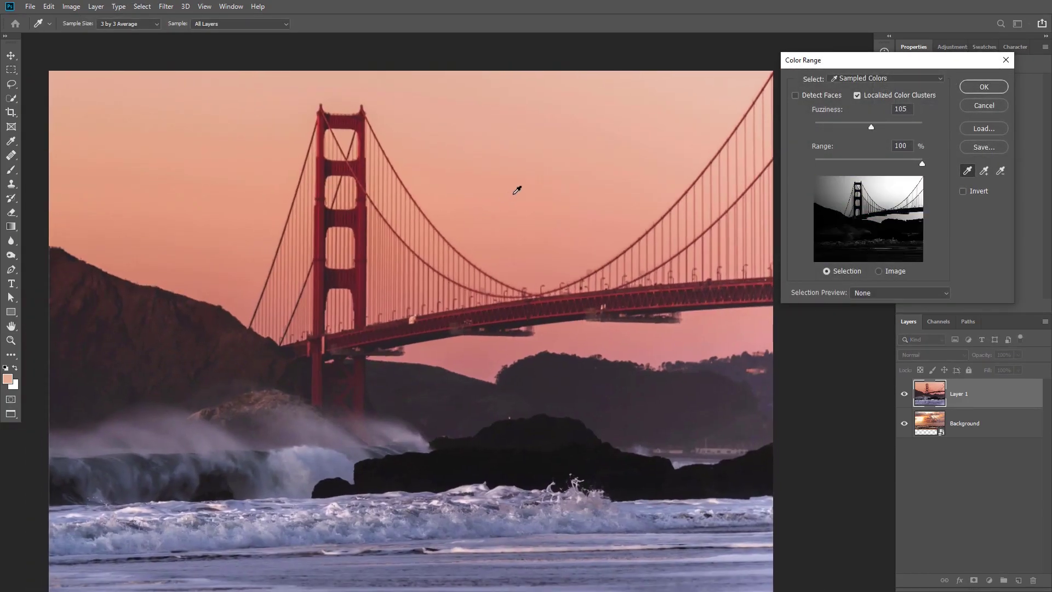
pyautogui.click(876, 294)
pyautogui.click(879, 318)
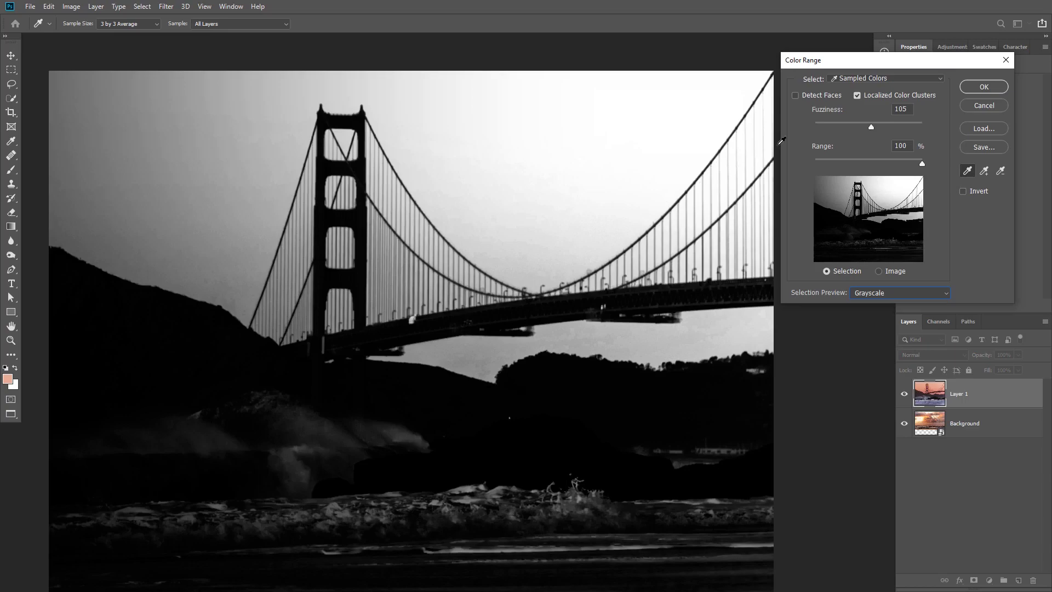
# Turn off Localized Color Clusters, sample the bridge photo's sky and add more sky tones to the Color Range selection
pyautogui.click(857, 96)
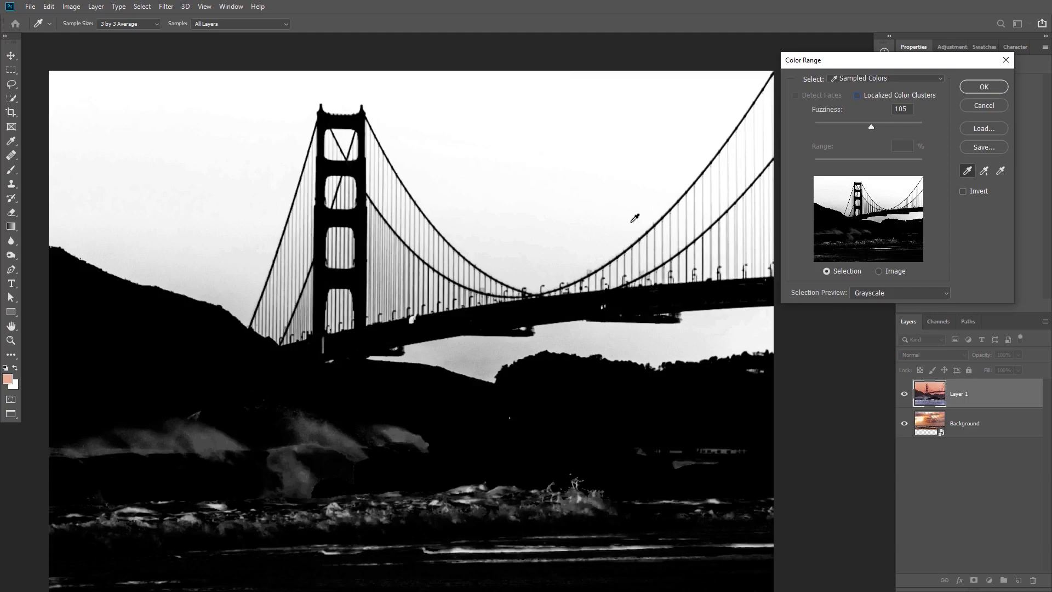
pyautogui.click(696, 110)
pyautogui.press('shift')
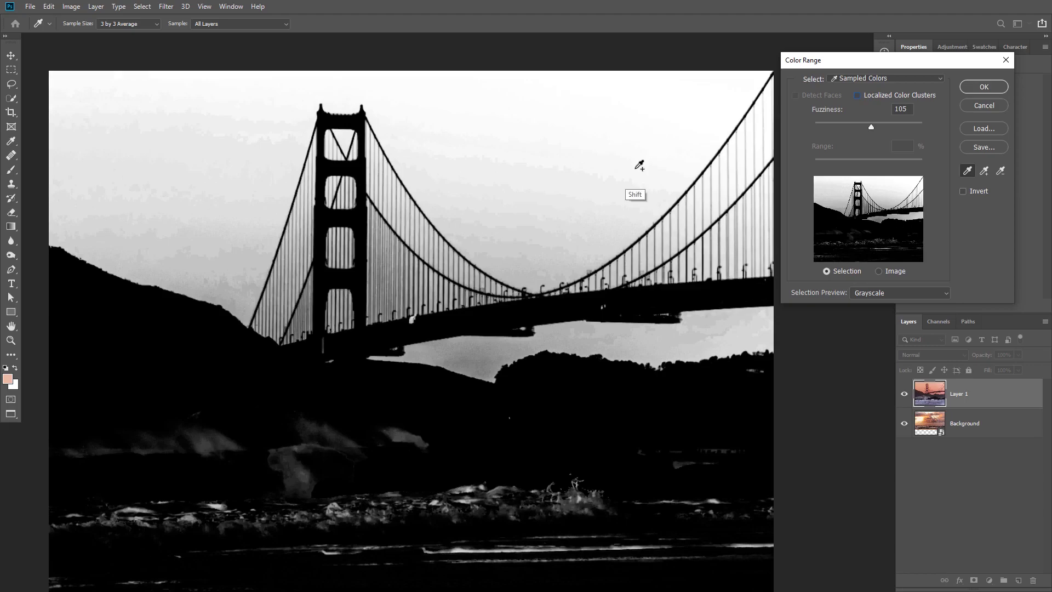
pyautogui.keyDown('shift'); pyautogui.click(609, 191); pyautogui.keyUp('shift')
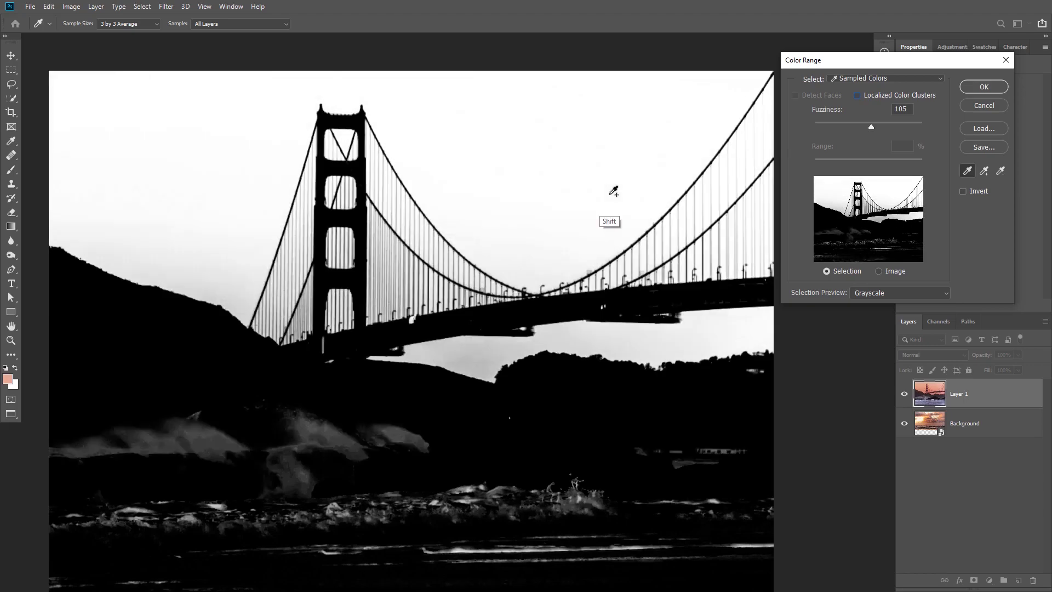
pyautogui.keyDown('shift'); pyautogui.click(253, 200); pyautogui.keyUp('shift')
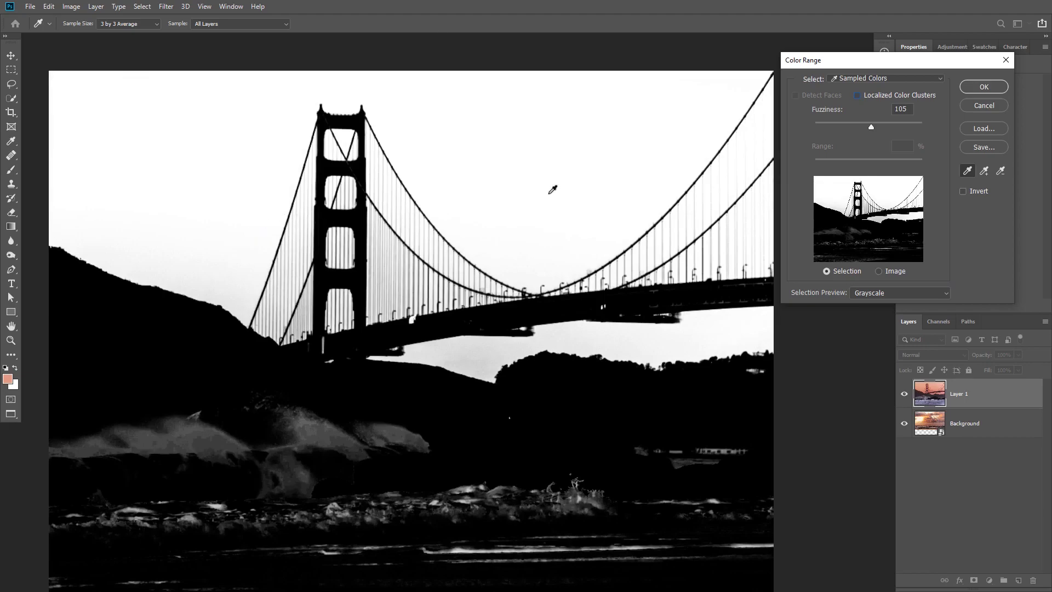
# Resample the bright sky near the upper end of the right-hand cable and add two darker sky tones between the cables
pyautogui.keyDown('ctrl'); pyautogui.click(727, 142); pyautogui.keyUp('ctrl')
pyautogui.moveTo(715, 168); pyautogui.dragTo(612, 189)
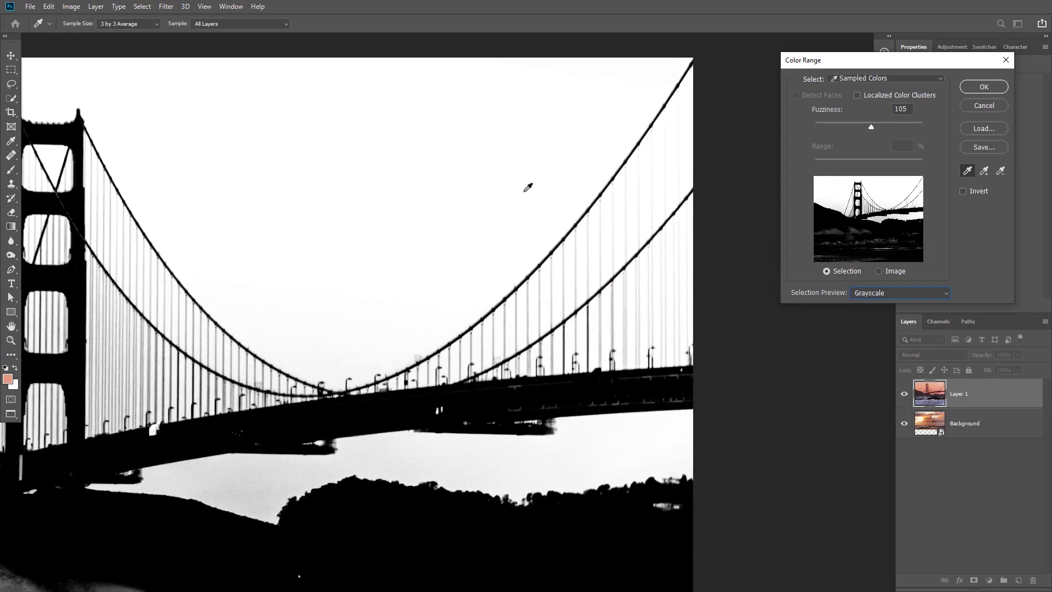
pyautogui.click(596, 113)
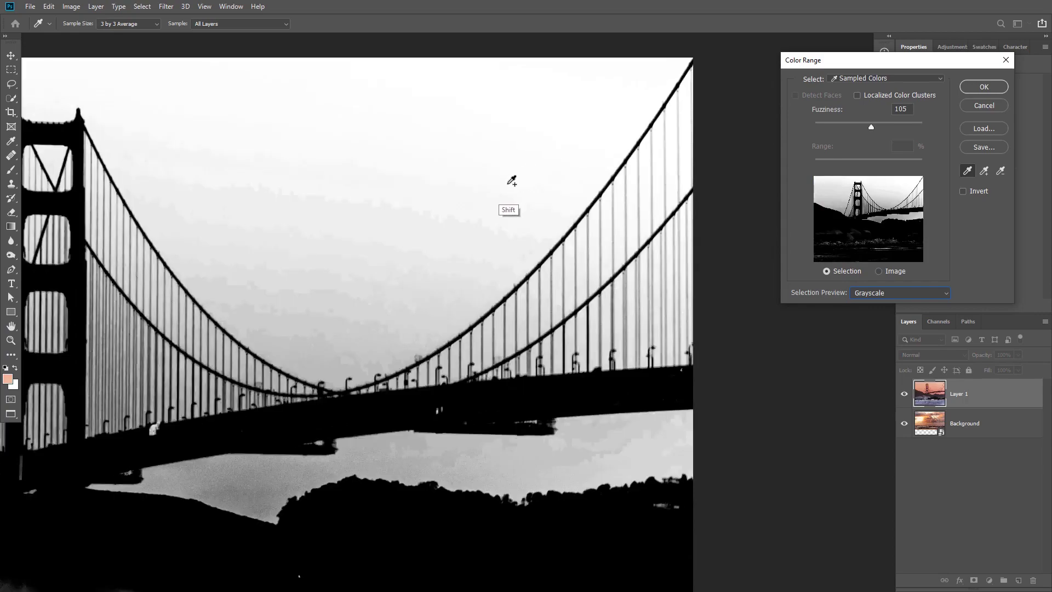
pyautogui.keyDown('shift'); pyautogui.click(538, 189); pyautogui.keyUp('shift')
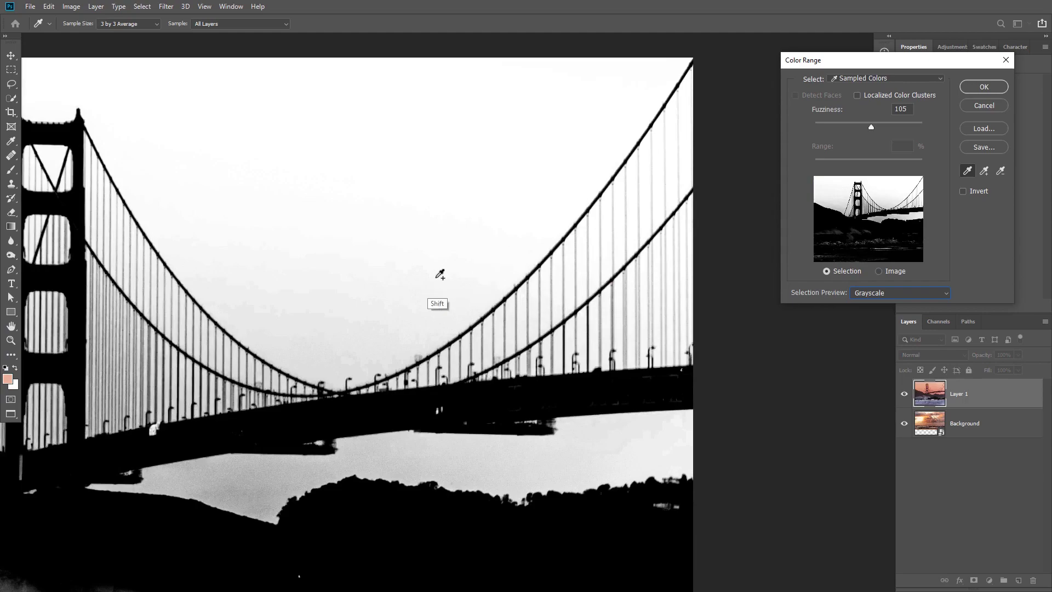
pyautogui.keyDown('shift'); pyautogui.click(432, 281); pyautogui.keyUp('shift')
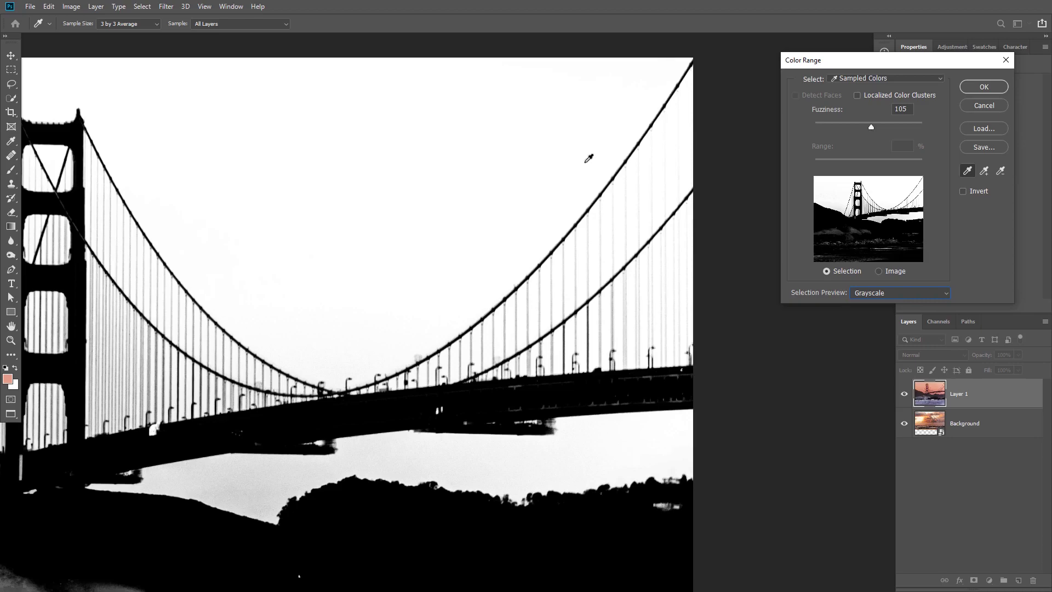
# Restart the color sampling from a single tone in the sky's upper right area, beside the main cable
pyautogui.hotkey('ctrl', '-')
pyautogui.moveTo(501, 212); pyautogui.dragTo(584, 195)
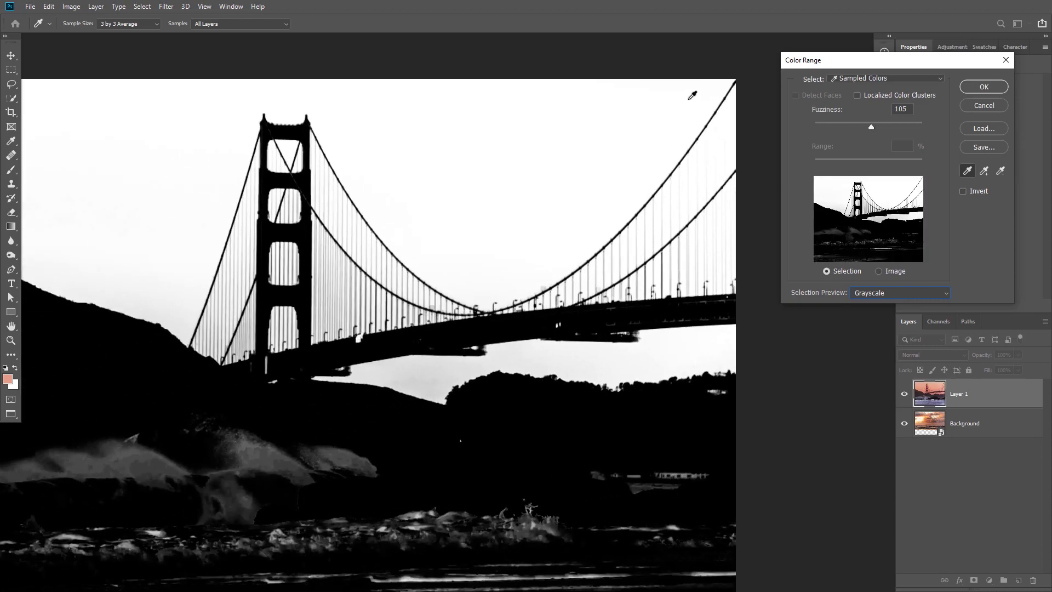
pyautogui.click(693, 96)
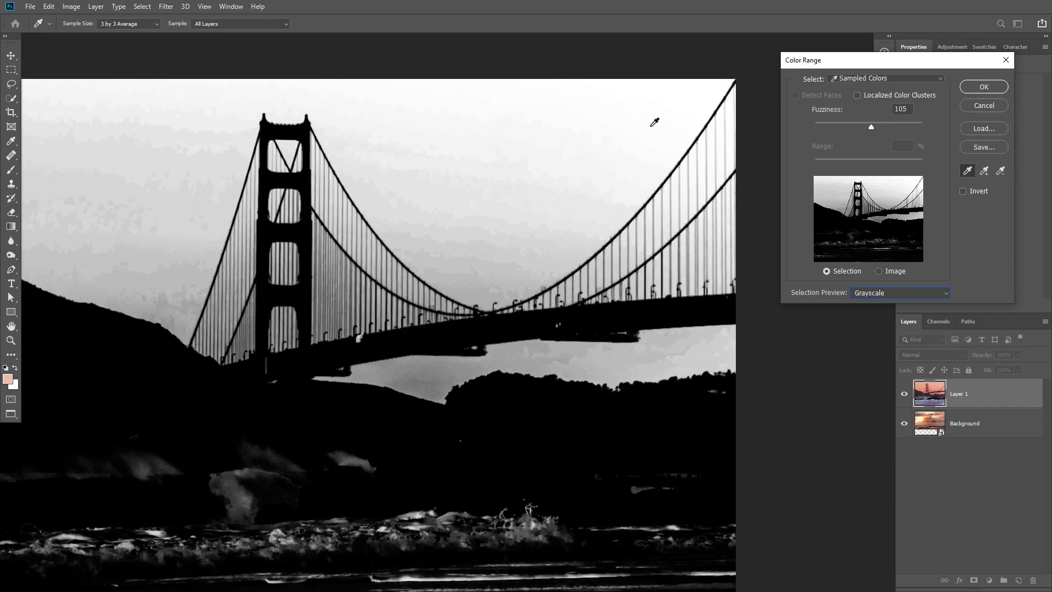
pyautogui.click(655, 125)
pyautogui.click(670, 112)
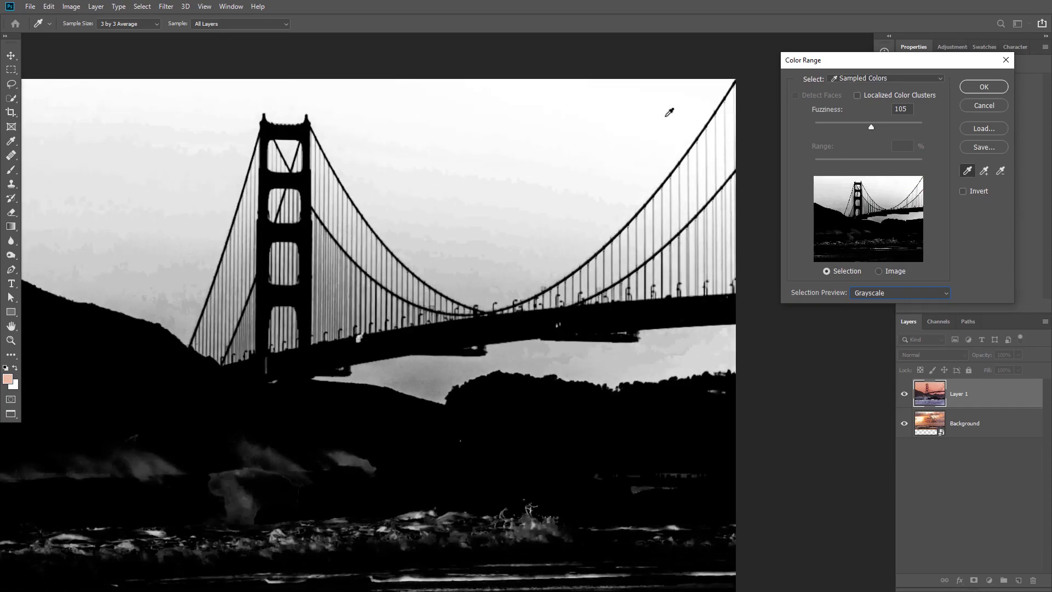
# Set the Color Range Fuzziness to 114, accept the selection, and mask out the selected sky on Layer 1
pyautogui.moveTo(872, 127)
pyautogui.mouseDown()
pyautogui.moveTo(859, 128)
pyautogui.moveTo(897, 123)
pyautogui.moveTo(875, 127)
pyautogui.mouseUp()
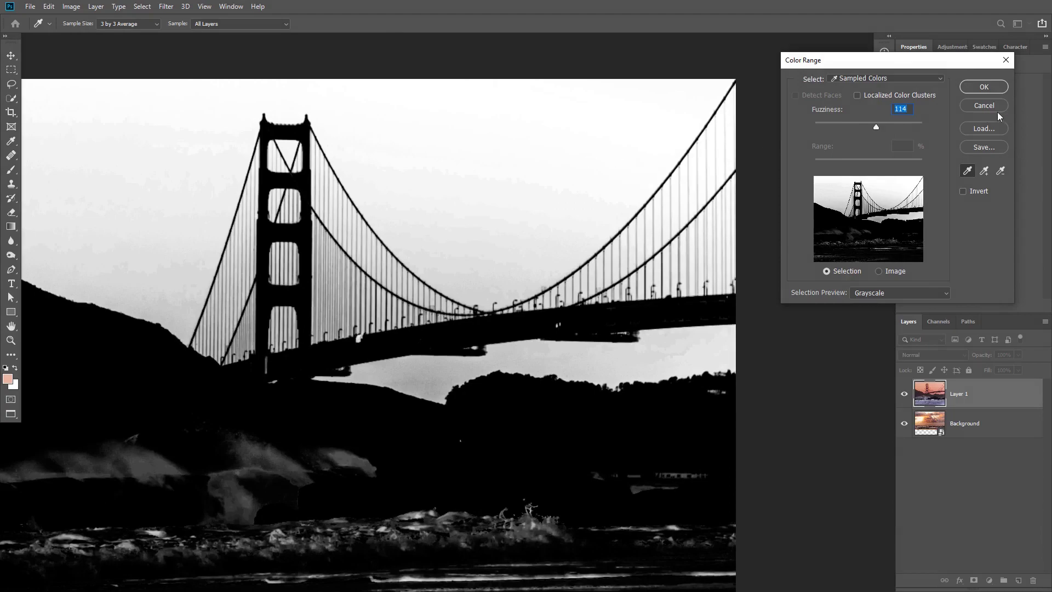
pyautogui.press('space')
pyautogui.click(984, 87)
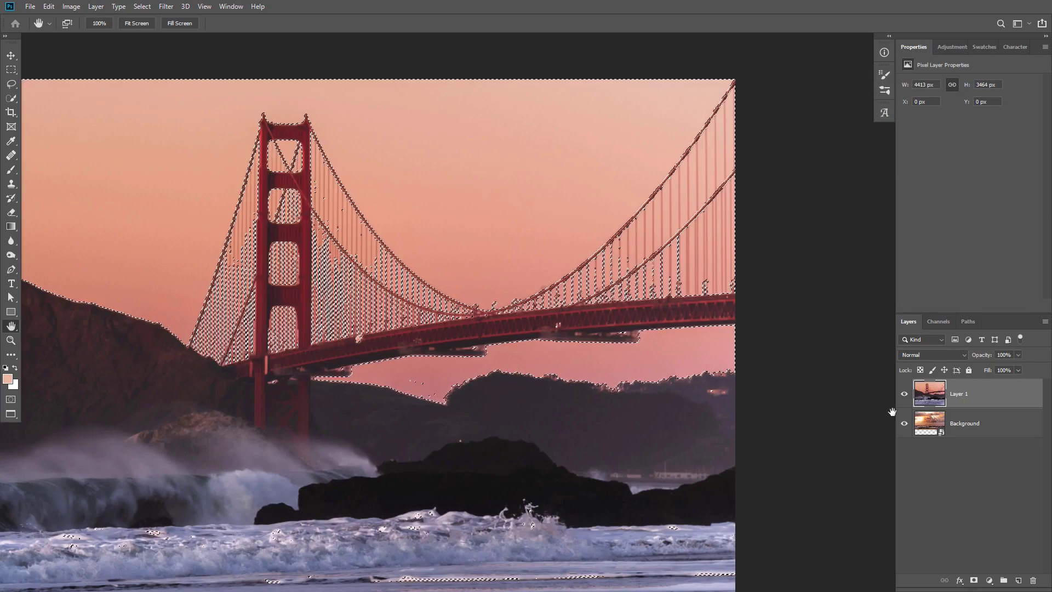
pyautogui.click(974, 580)
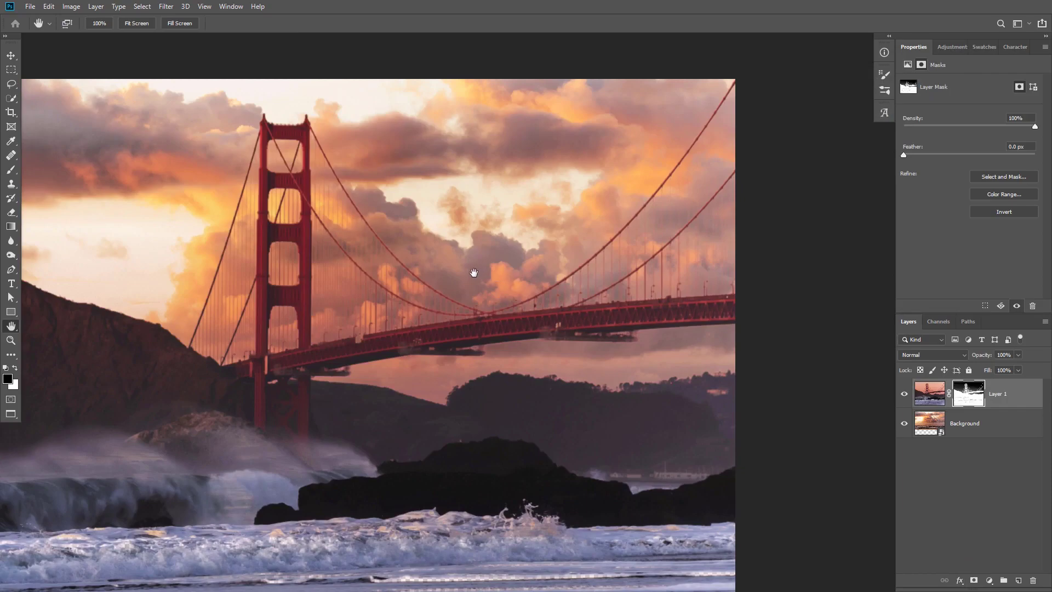
# Display Layer 1's mask on its own and lasso the suspension cables and railing on the bridge's right-hand span
pyautogui.moveTo(474, 274); pyautogui.dragTo(557, 261)
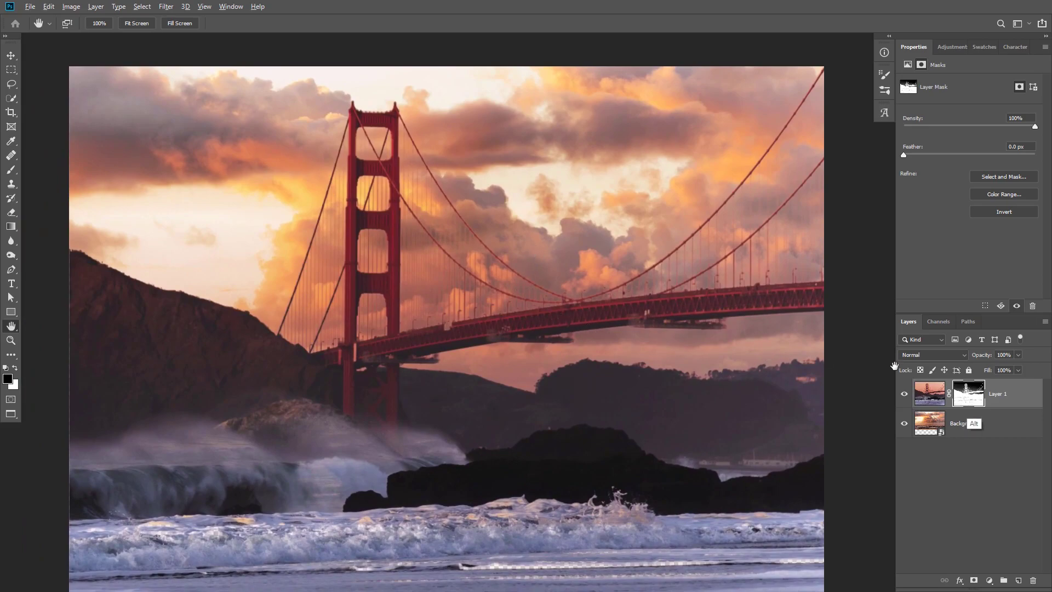
pyautogui.keyDown('alt'); pyautogui.click(963, 394); pyautogui.keyUp('alt')
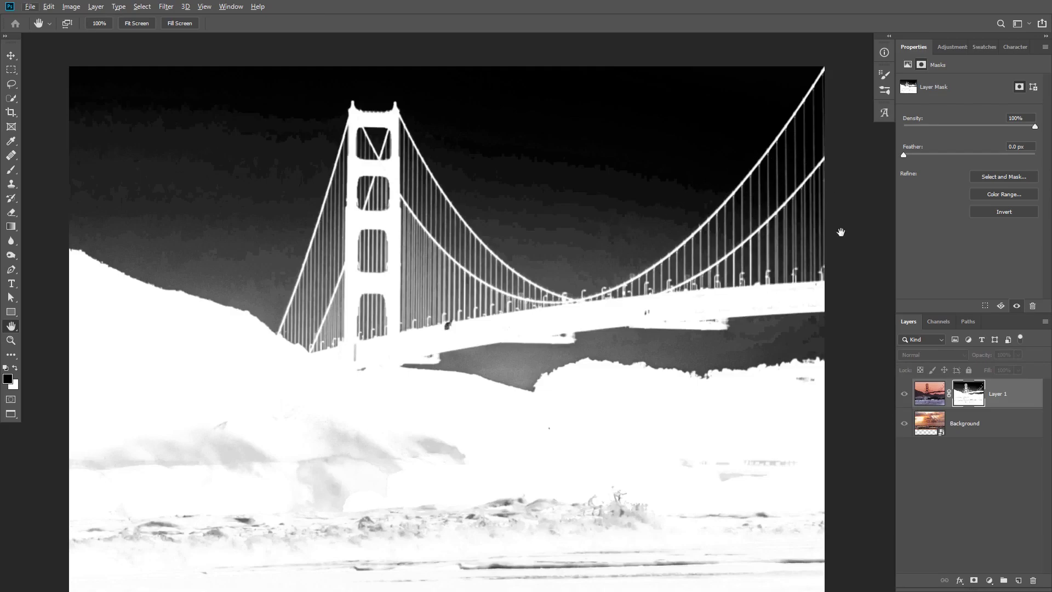
pyautogui.scroll(4, 791, 178)
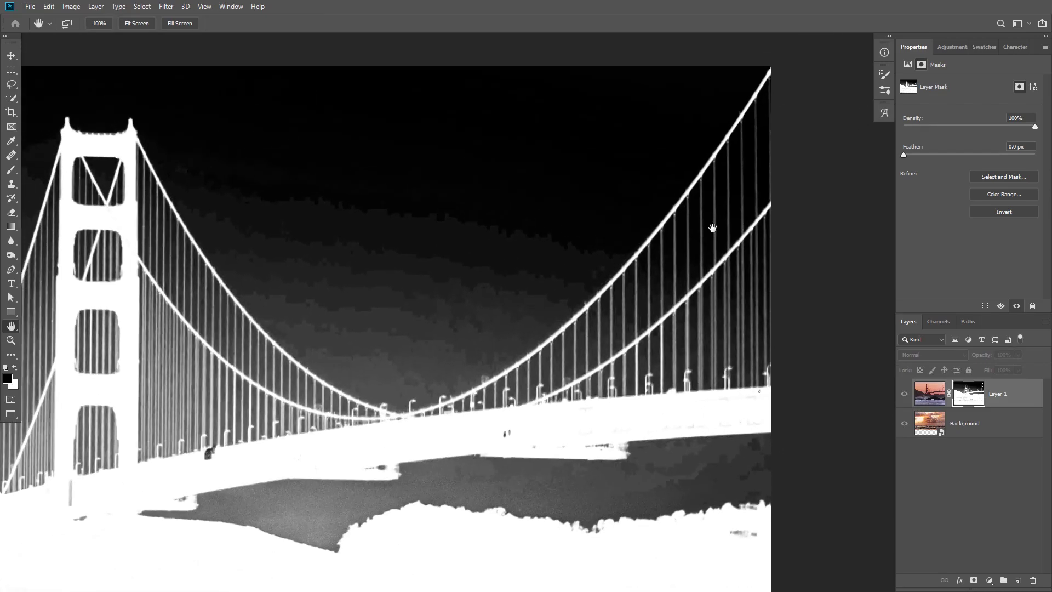
pyautogui.keyDown('alt'); pyautogui.click(962, 394); pyautogui.keyUp('alt')
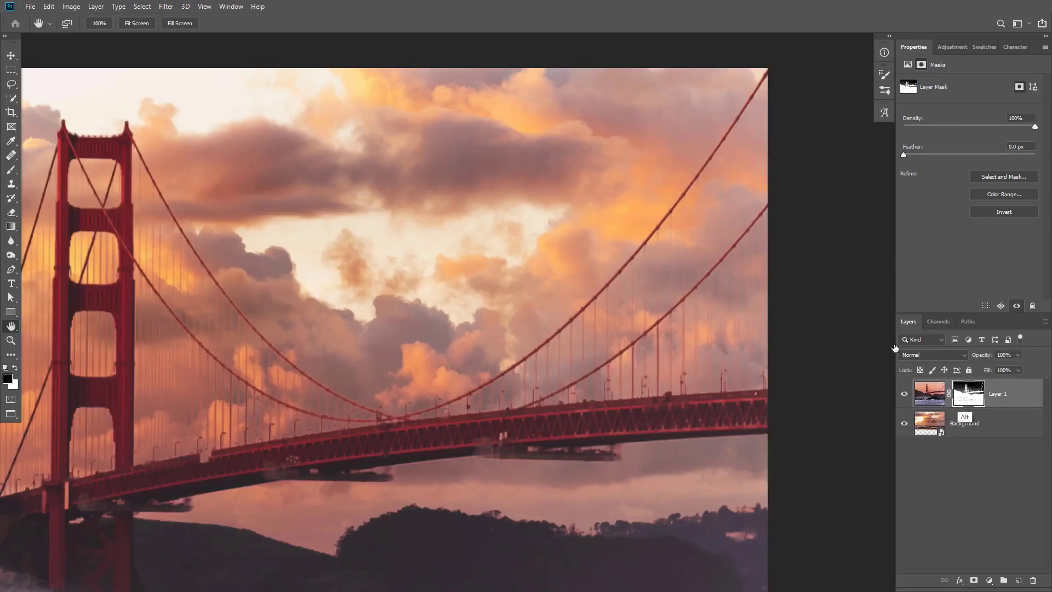
pyautogui.keyDown('alt'); pyautogui.click(963, 394); pyautogui.keyUp('alt')
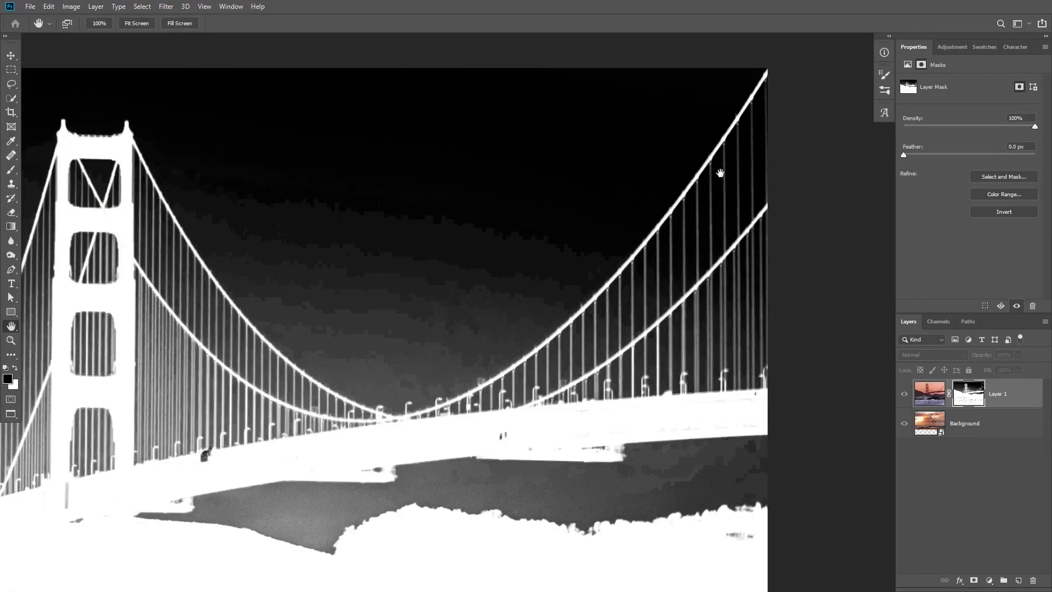
pyautogui.press('l')
pyautogui.moveTo(758, 62)
pyautogui.mouseDown()
pyautogui.moveTo(604, 191)
pyautogui.moveTo(443, 366)
pyautogui.mouseUp()
pyautogui.moveTo(402, 426)
pyautogui.mouseDown()
pyautogui.moveTo(492, 442)
pyautogui.moveTo(750, 410)
pyautogui.moveTo(803, 380)
pyautogui.moveTo(817, 157)
pyautogui.moveTo(807, 60)
pyautogui.moveTo(777, 66)
pyautogui.mouseUp()
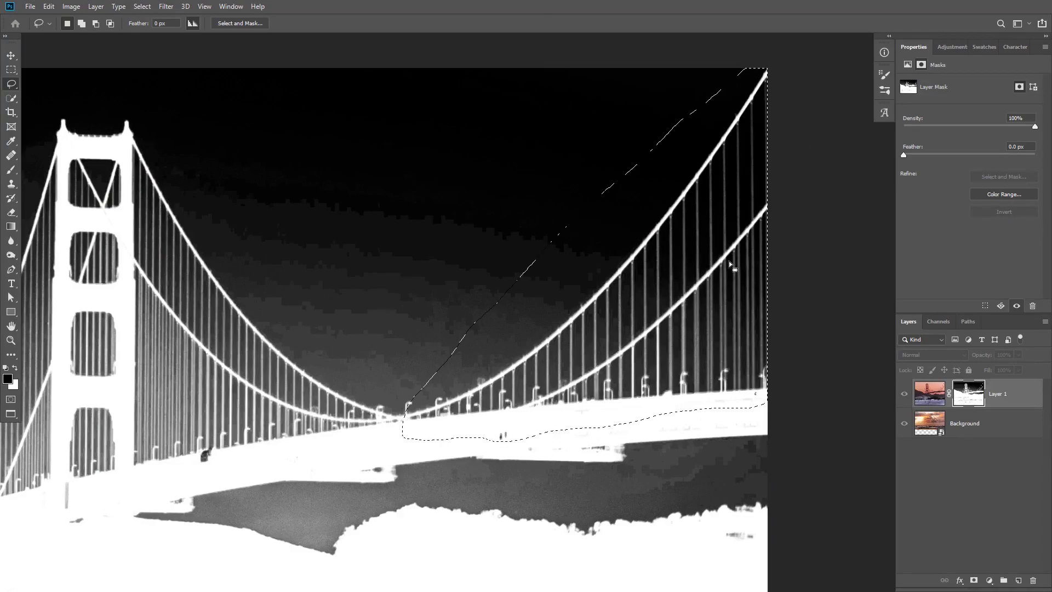
# Apply Levels to the lassoed cables in the mask with input values 10, 1.41 and 182, and drop the selection
pyautogui.hotkey('ctrl', 'l')
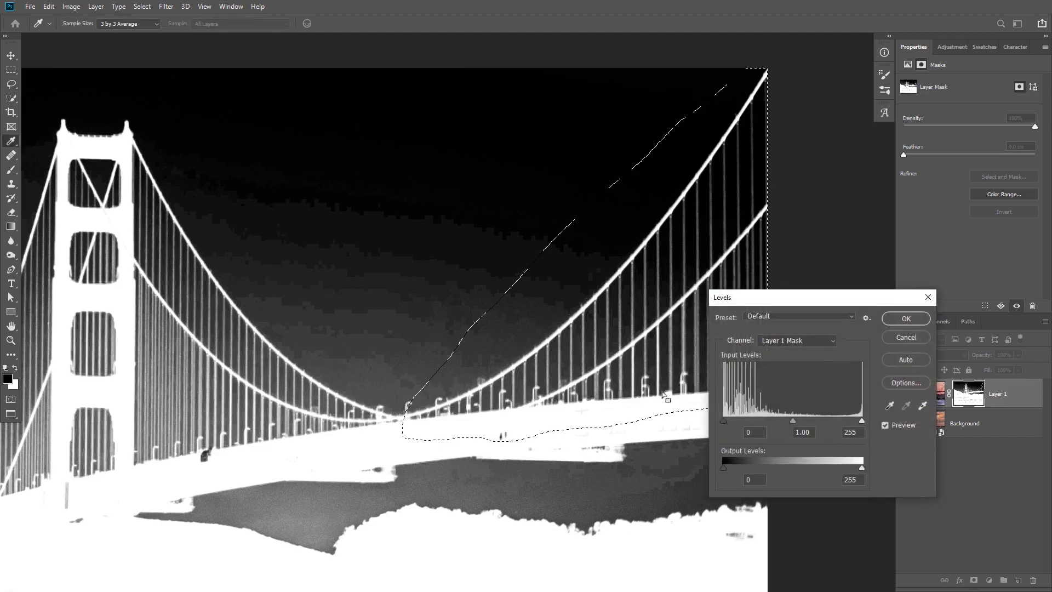
pyautogui.moveTo(821, 302); pyautogui.dragTo(905, 207)
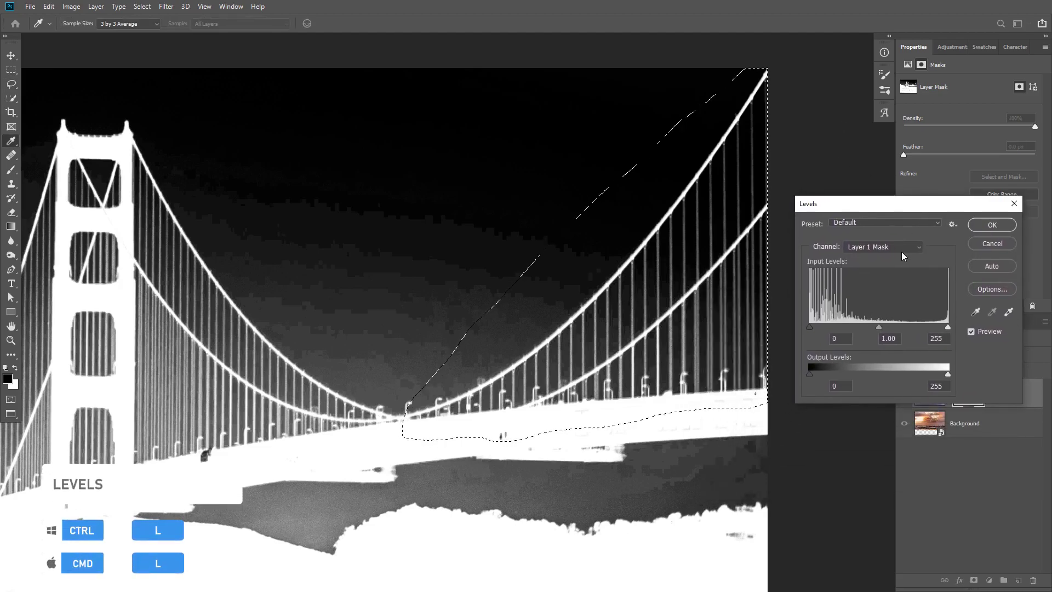
pyautogui.moveTo(948, 327); pyautogui.dragTo(865, 325)
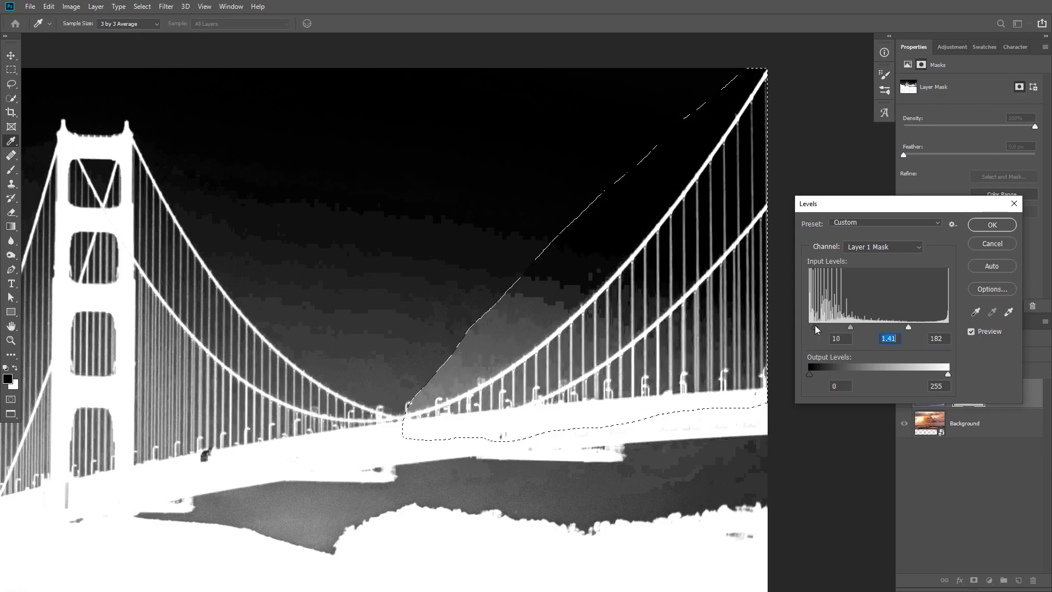
pyautogui.click(815, 325)
pyautogui.click(972, 333)
pyautogui.click(971, 332)
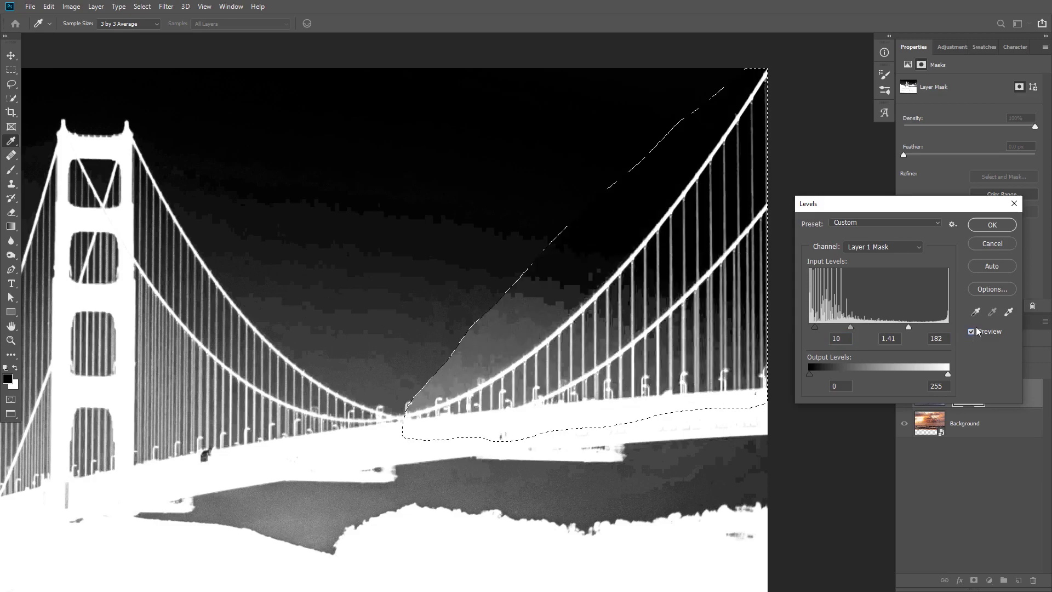
pyautogui.click(993, 225)
pyautogui.hotkey('ctrl', 'd')
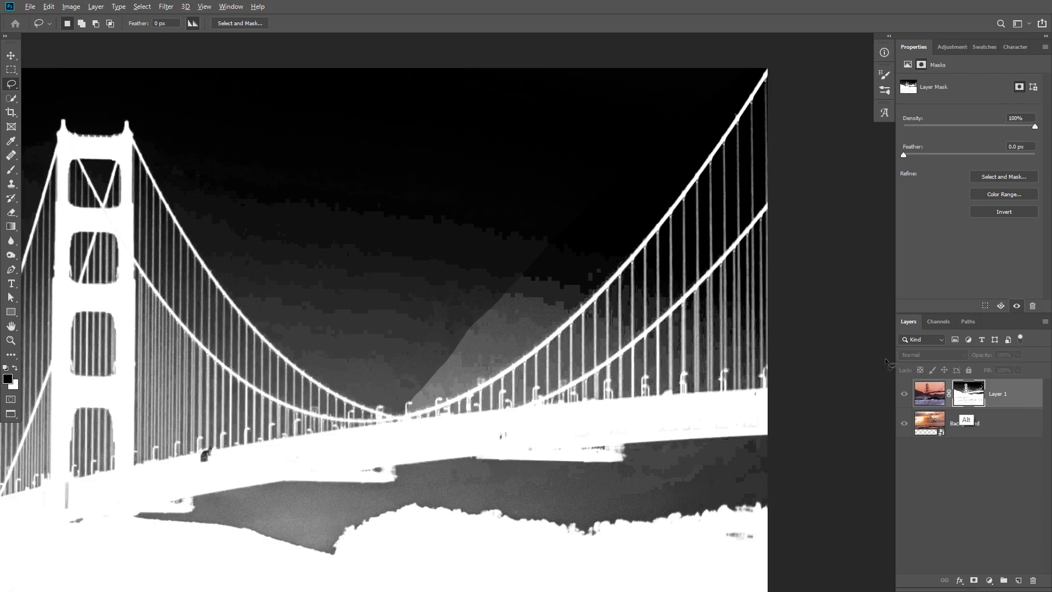
# Paint black in Overlay mode on the mask over the gray sky patch beside the right-hand cables
pyautogui.keyDown('alt'); pyautogui.click(967, 395); pyautogui.keyUp('alt')
pyautogui.keyDown('alt'); pyautogui.click(967, 394); pyautogui.keyUp('alt')
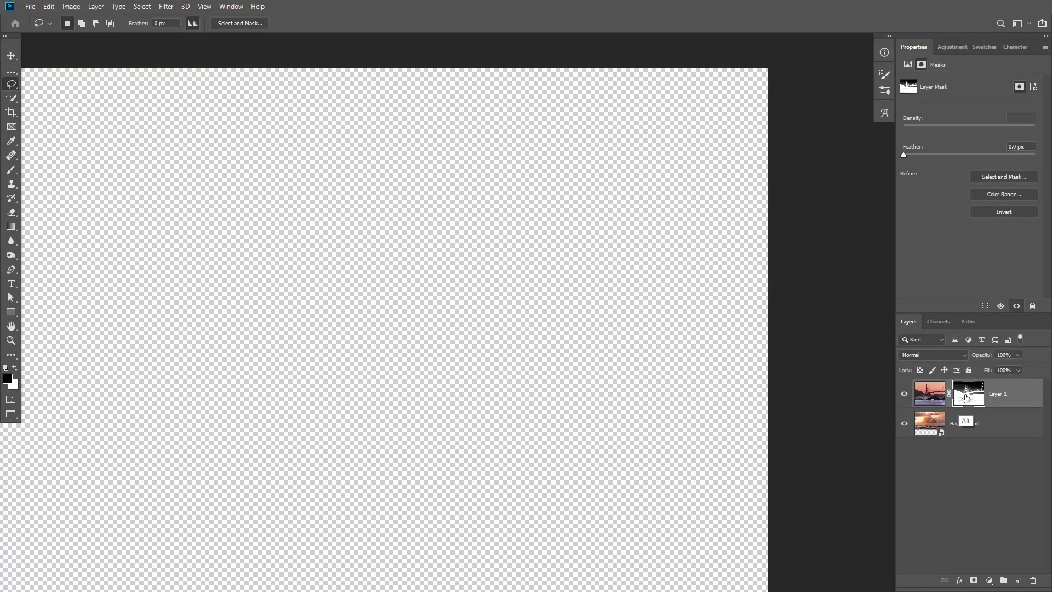
pyautogui.press('b')
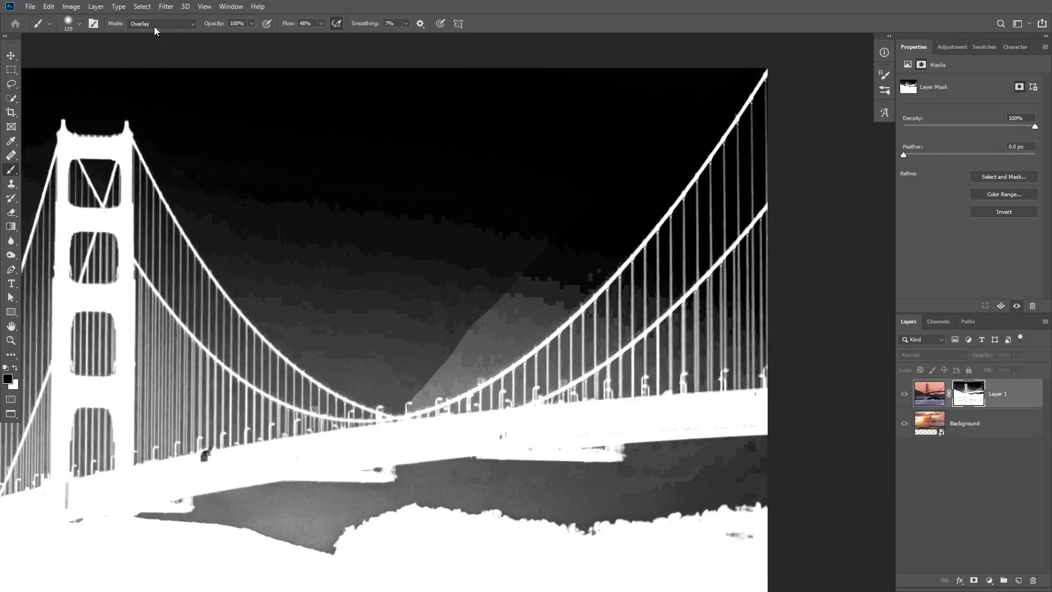
pyautogui.keyDown('alt'); pyautogui.rightClick(502, 239); pyautogui.keyUp('alt')
pyautogui.moveTo(535, 225)
pyautogui.mouseDown()
pyautogui.moveTo(548, 226)
pyautogui.moveTo(413, 369)
pyautogui.moveTo(482, 331)
pyautogui.moveTo(458, 362)
pyautogui.mouseUp()
pyautogui.moveTo(493, 270); pyautogui.dragTo(477, 278)
pyautogui.keyDown('alt'); pyautogui.click(969, 397); pyautogui.keyUp('alt')
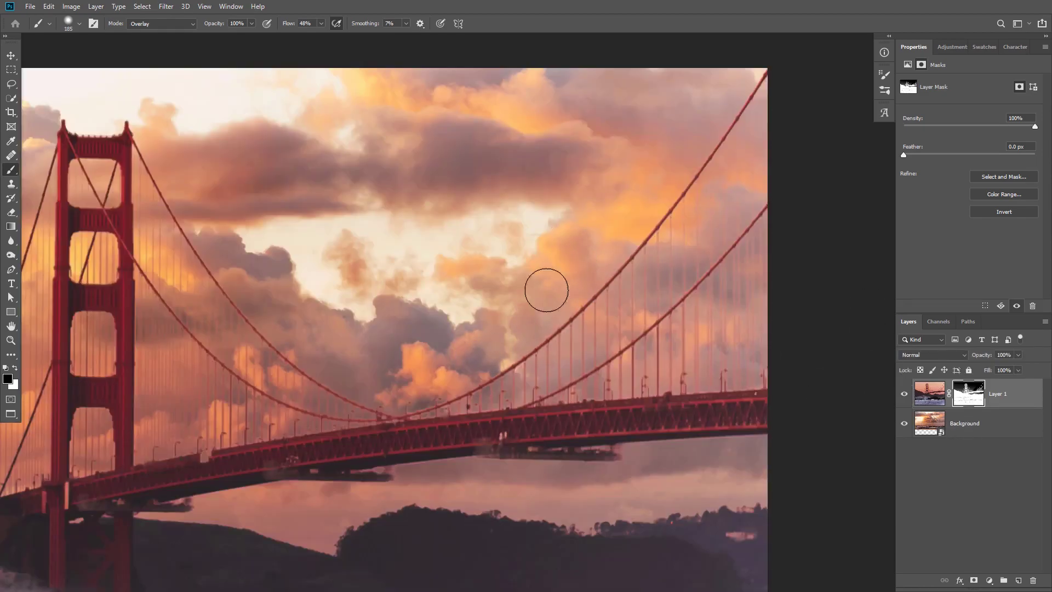
pyautogui.keyDown('alt'); pyautogui.click(964, 399); pyautogui.keyUp('alt')
pyautogui.moveTo(562, 281)
pyautogui.mouseDown()
pyautogui.moveTo(540, 317)
pyautogui.moveTo(594, 253)
pyautogui.moveTo(553, 297)
pyautogui.mouseUp()
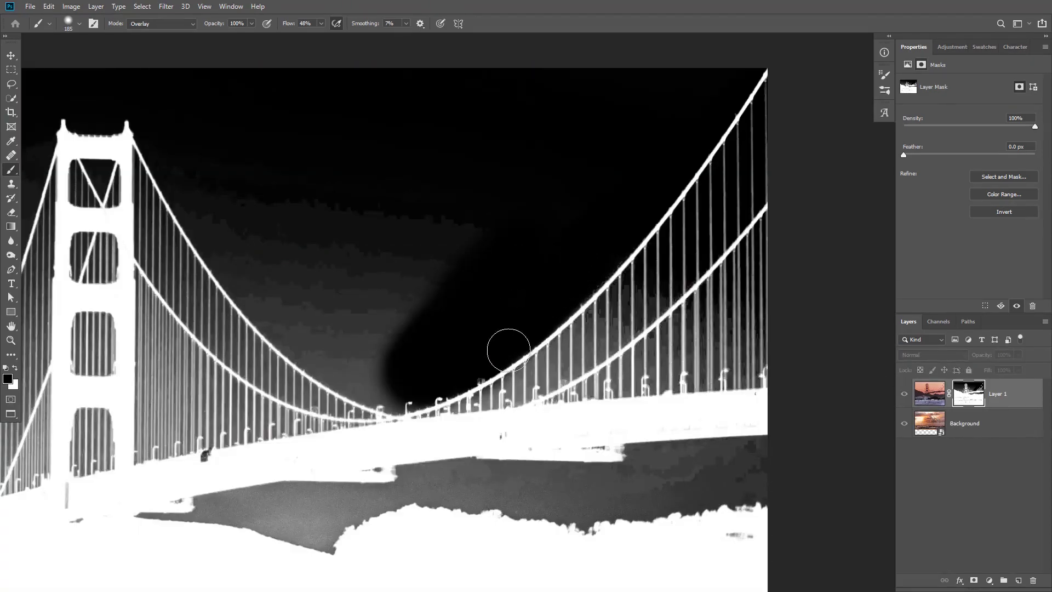
# Enlarge the brush and paint the remaining gray sky black in the mask, between the cables and around the tower
pyautogui.scroll(2, 451, 279)
pyautogui.scroll(-4, 456, 282)
pyautogui.moveTo(462, 240)
pyautogui.mouseDown()
pyautogui.moveTo(522, 269)
pyautogui.moveTo(524, 202)
pyautogui.moveTo(394, 220)
pyautogui.moveTo(338, 202)
pyautogui.moveTo(449, 342)
pyautogui.moveTo(481, 318)
pyautogui.moveTo(482, 366)
pyautogui.mouseUp()
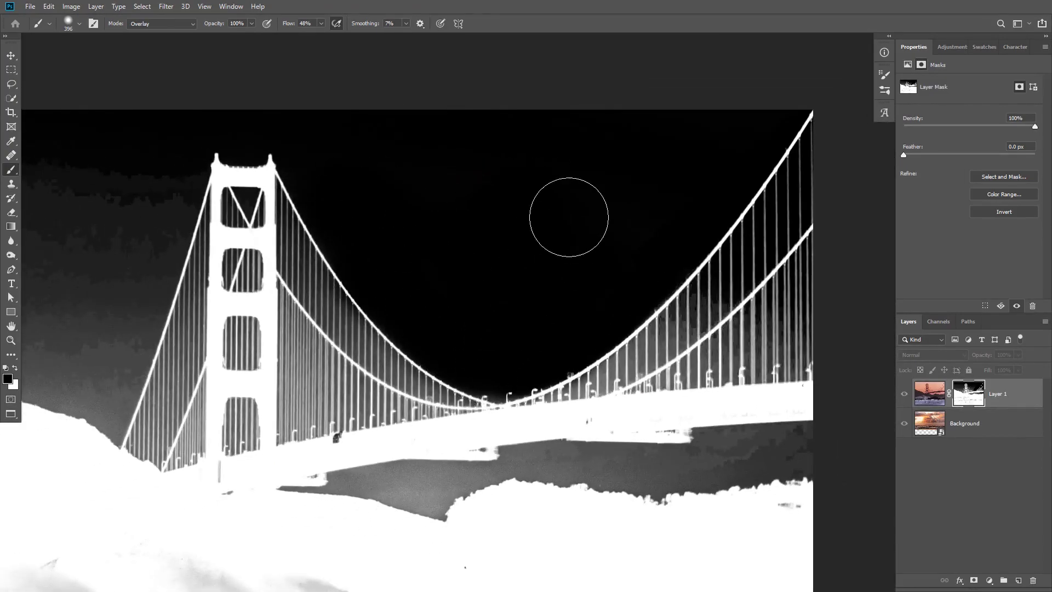
pyautogui.moveTo(451, 228); pyautogui.dragTo(774, 246)
pyautogui.moveTo(234, 218)
pyautogui.mouseDown()
pyautogui.moveTo(333, 174)
pyautogui.moveTo(449, 203)
pyautogui.moveTo(496, 197)
pyautogui.moveTo(453, 291)
pyautogui.moveTo(424, 430)
pyautogui.moveTo(437, 347)
pyautogui.moveTo(380, 373)
pyautogui.moveTo(265, 358)
pyautogui.moveTo(210, 333)
pyautogui.moveTo(299, 282)
pyautogui.moveTo(233, 271)
pyautogui.moveTo(336, 235)
pyautogui.mouseUp()
# Paint the sky gap beneath the deck's right end black in the mask and return to the composite image
pyautogui.moveTo(813, 421)
pyautogui.mouseDown()
pyautogui.moveTo(620, 323)
pyautogui.moveTo(435, 294)
pyautogui.mouseUp()
pyautogui.moveTo(678, 338)
pyautogui.mouseDown()
pyautogui.moveTo(653, 346)
pyautogui.moveTo(730, 341)
pyautogui.mouseUp()
pyautogui.keyDown('alt'); pyautogui.click(968, 401); pyautogui.keyUp('alt')
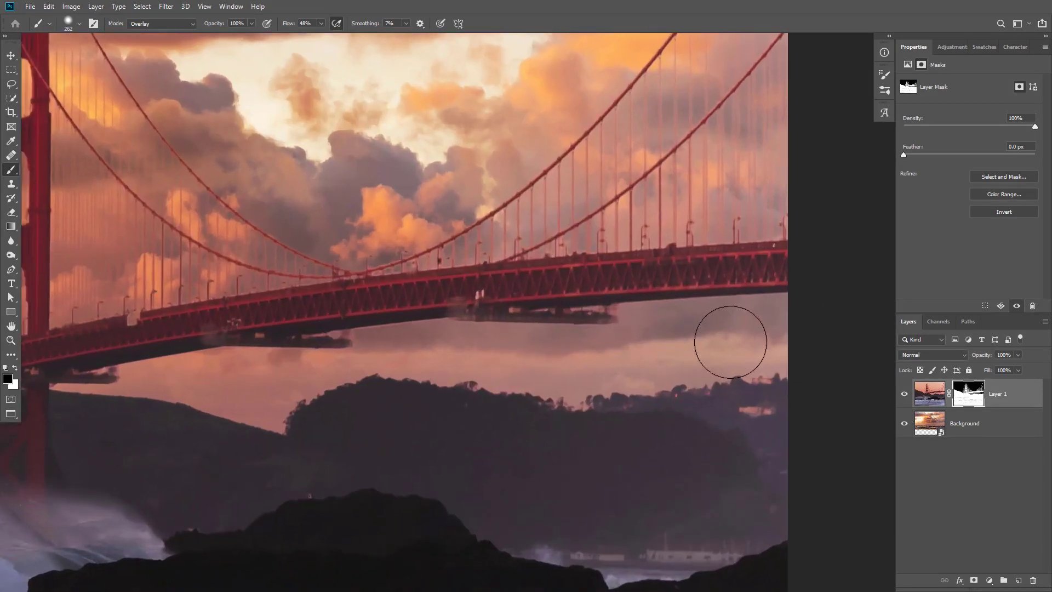
# Compare the masked bridge with its layer mask and examine the cables and deck edges against the new sky
pyautogui.moveTo(535, 294); pyautogui.dragTo(412, 285)
pyautogui.moveTo(412, 285); pyautogui.dragTo(498, 309)
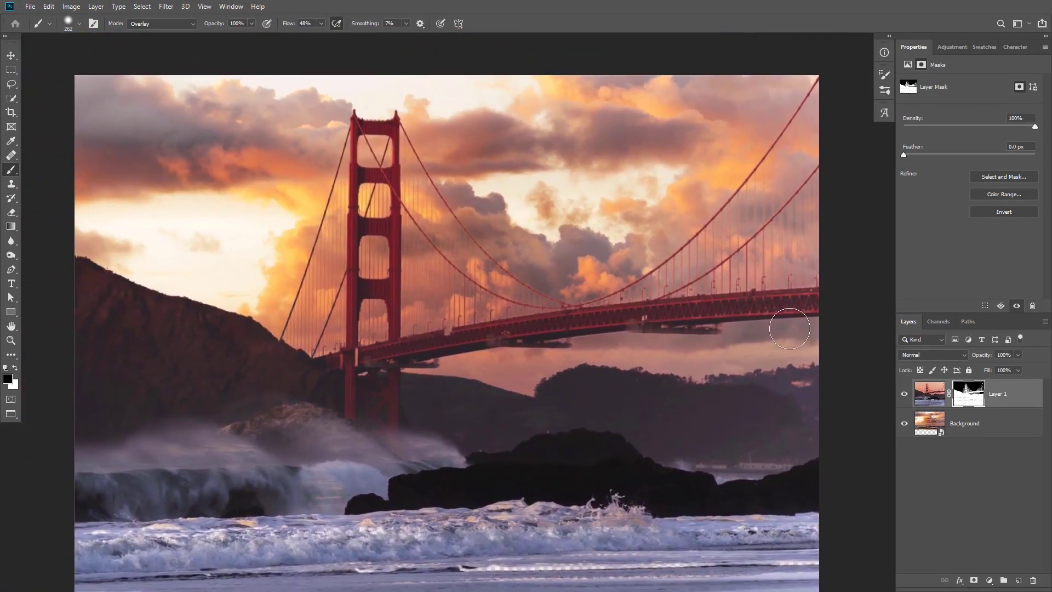
pyautogui.keyDown('alt'); pyautogui.click(969, 393); pyautogui.keyUp('alt')
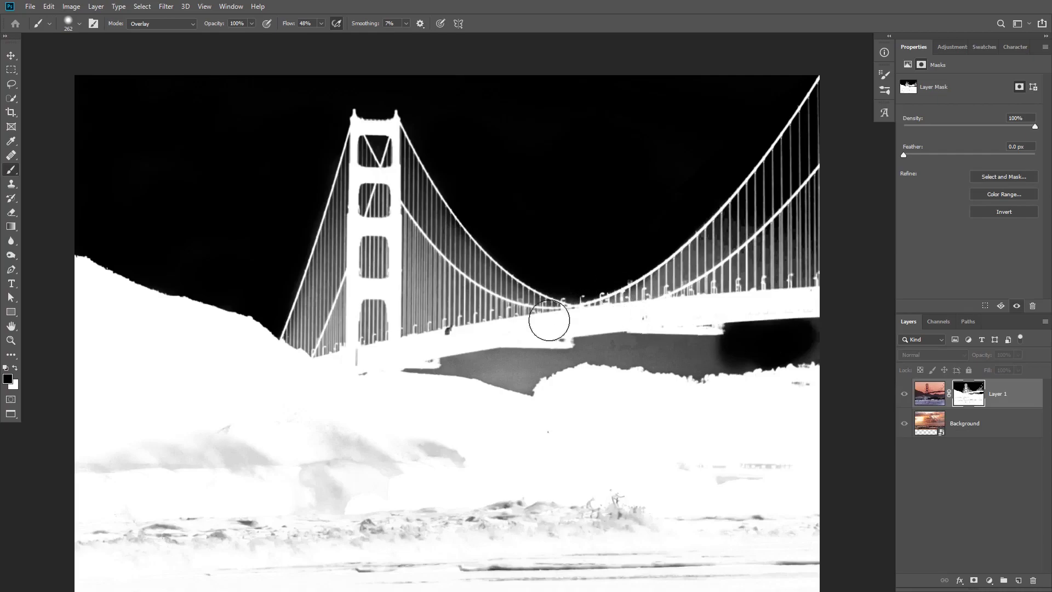
pyautogui.keyDown('alt'); pyautogui.click(965, 402); pyautogui.keyUp('alt')
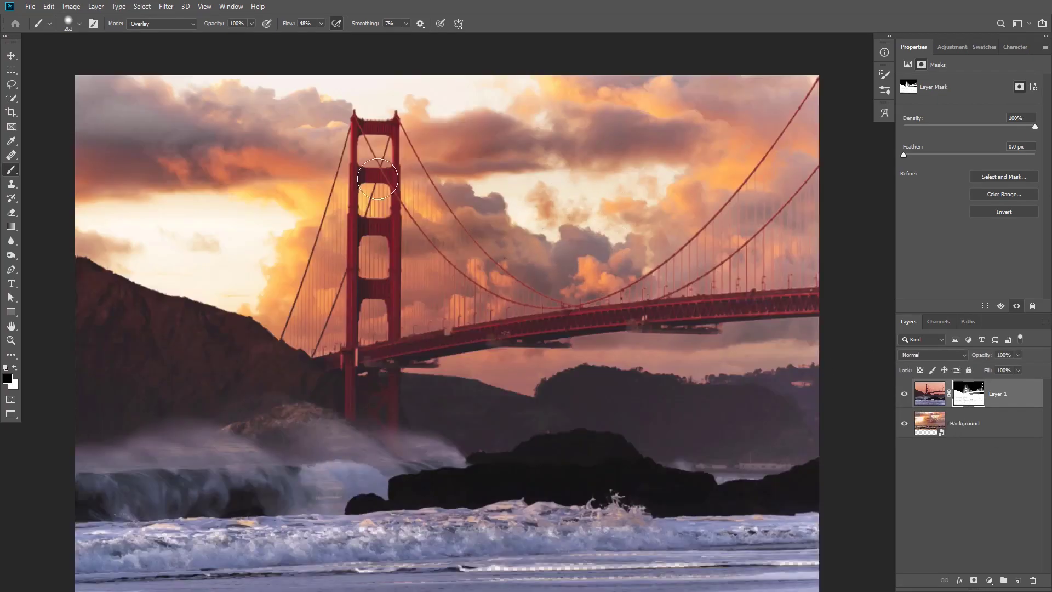
pyautogui.scroll(2, 780, 214)
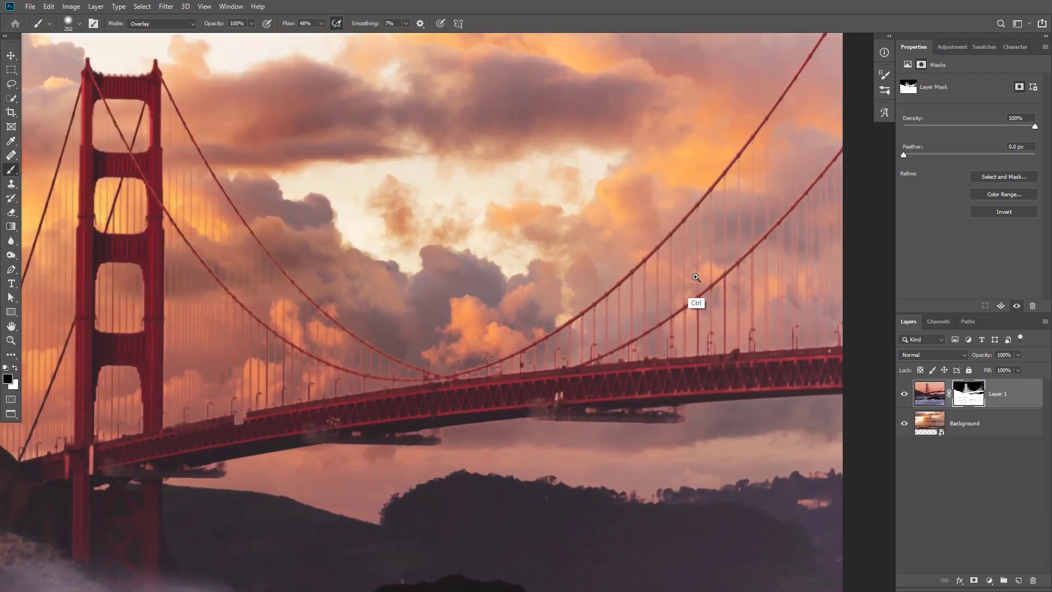
# Add a Levels adjustment layer directly above the Background sky layer, discarding the mask added by mistake
pyautogui.scroll(-3, 685, 300)
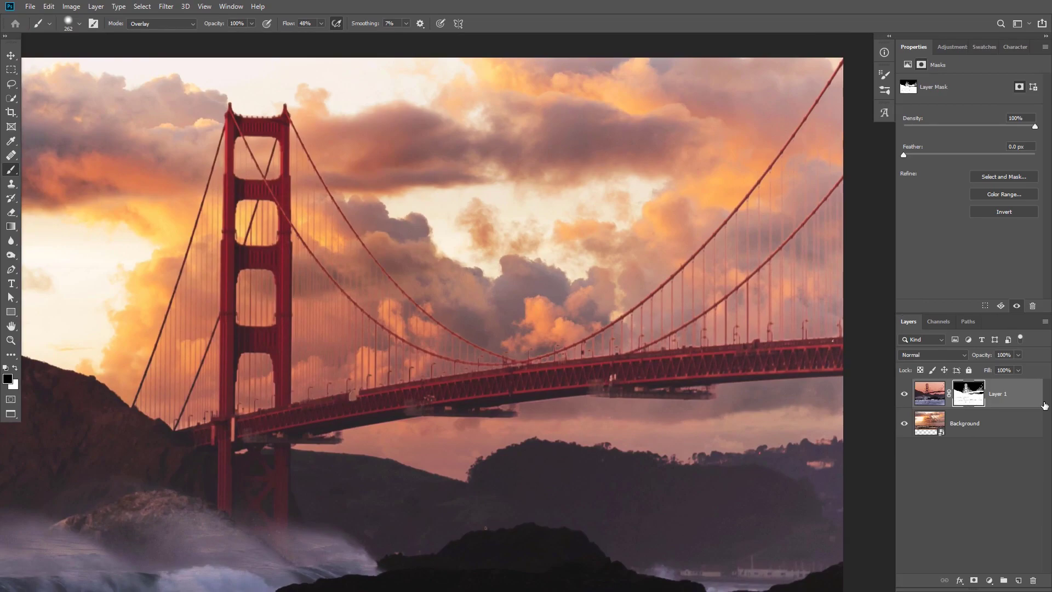
pyautogui.hotkey('alt', '[')
pyautogui.click(974, 580)
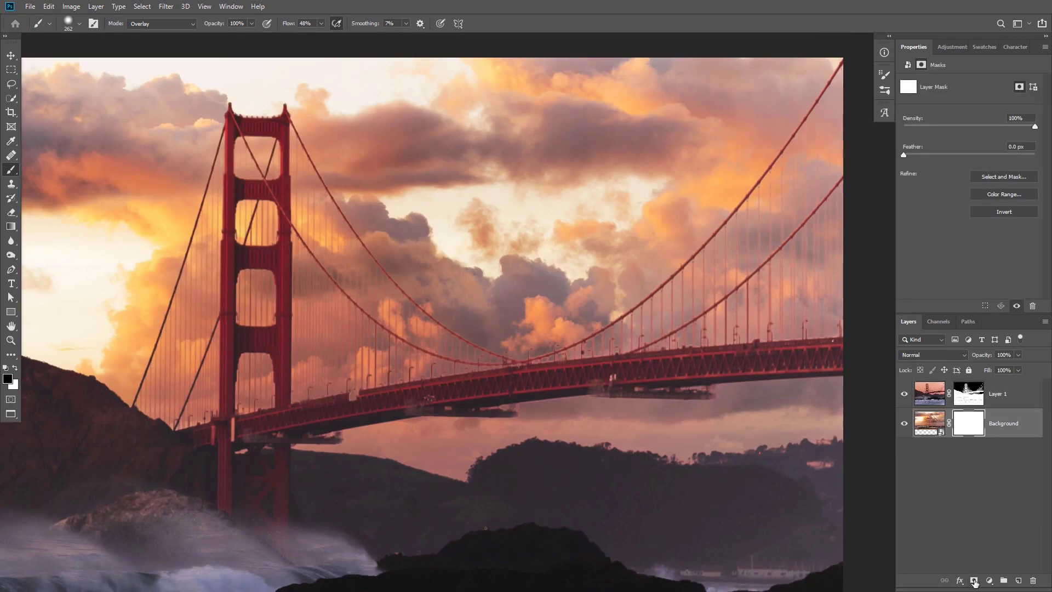
pyautogui.hotkey('ctrl', 'z')
pyautogui.click(989, 581)
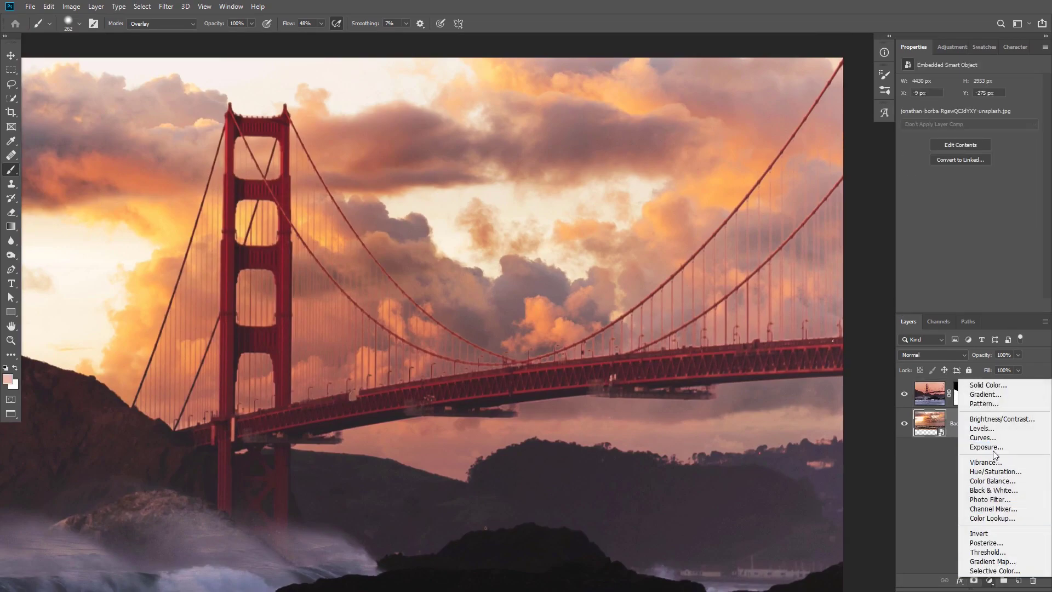
pyautogui.click(982, 428)
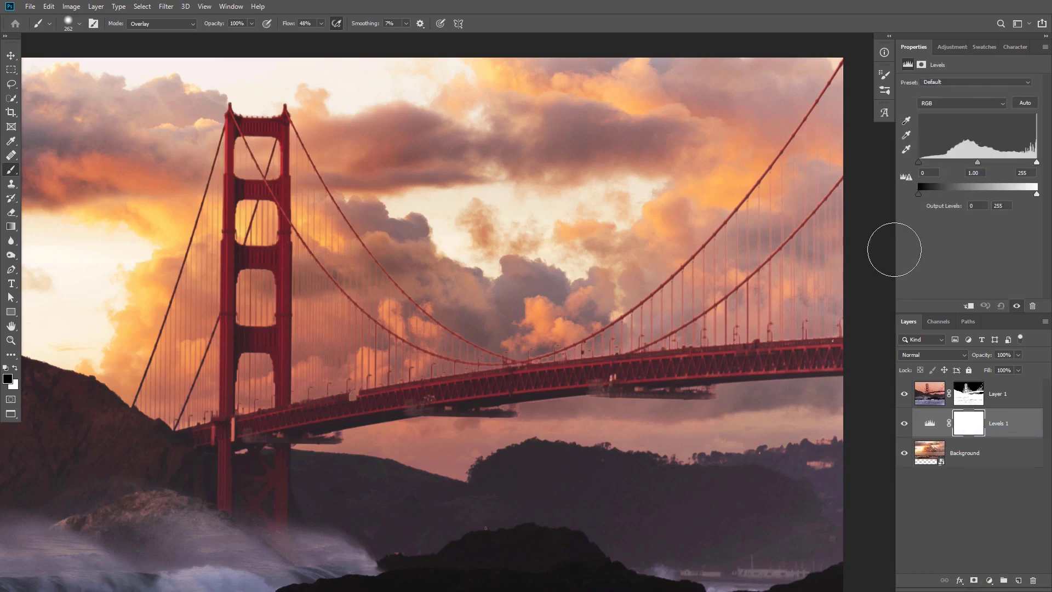
# Brighten the sky with Levels midtones 2.53, input black 20 and output range 1 to 236, comparing it with the adjustment hidden
pyautogui.moveTo(973, 162)
pyautogui.mouseDown()
pyautogui.moveTo(981, 160)
pyautogui.moveTo(953, 161)
pyautogui.mouseUp()
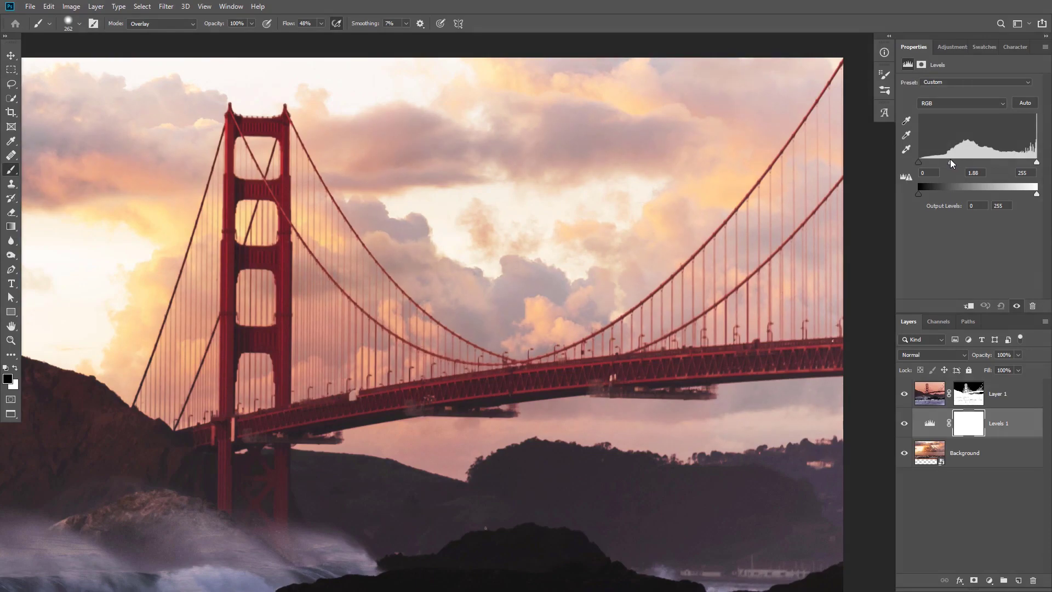
pyautogui.moveTo(951, 161); pyautogui.dragTo(950, 161)
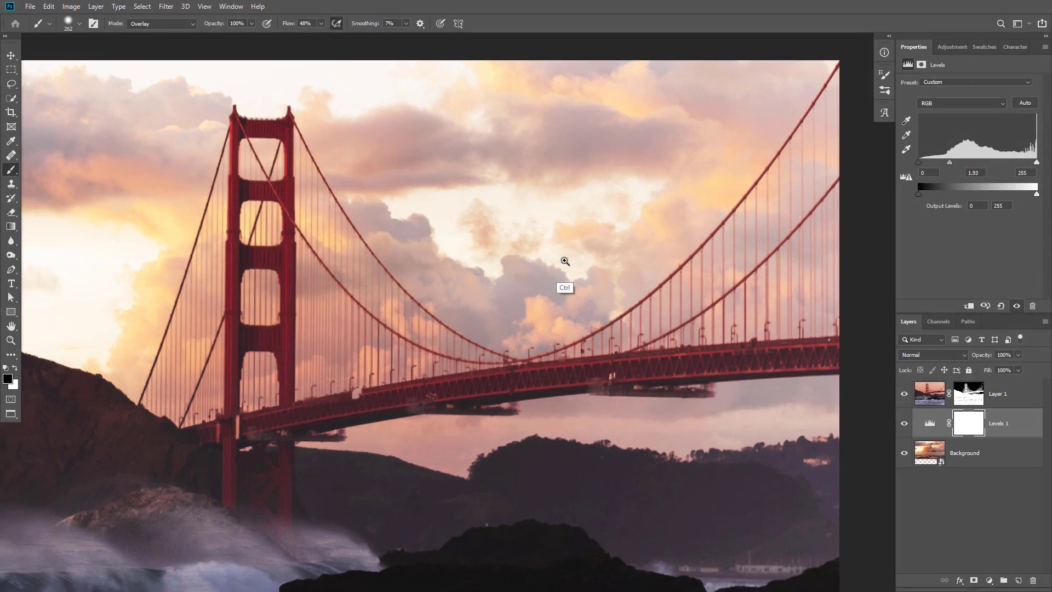
pyautogui.scroll(-2, 569, 265)
pyautogui.moveTo(540, 281)
pyautogui.mouseDown()
pyautogui.moveTo(580, 254)
pyautogui.moveTo(630, 256)
pyautogui.mouseUp()
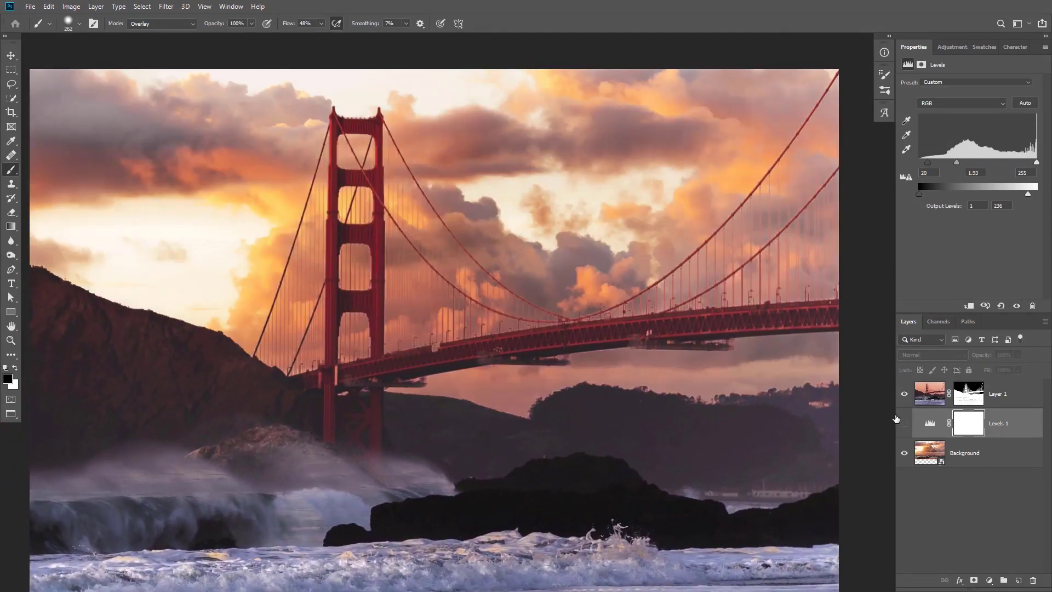
pyautogui.click(905, 424)
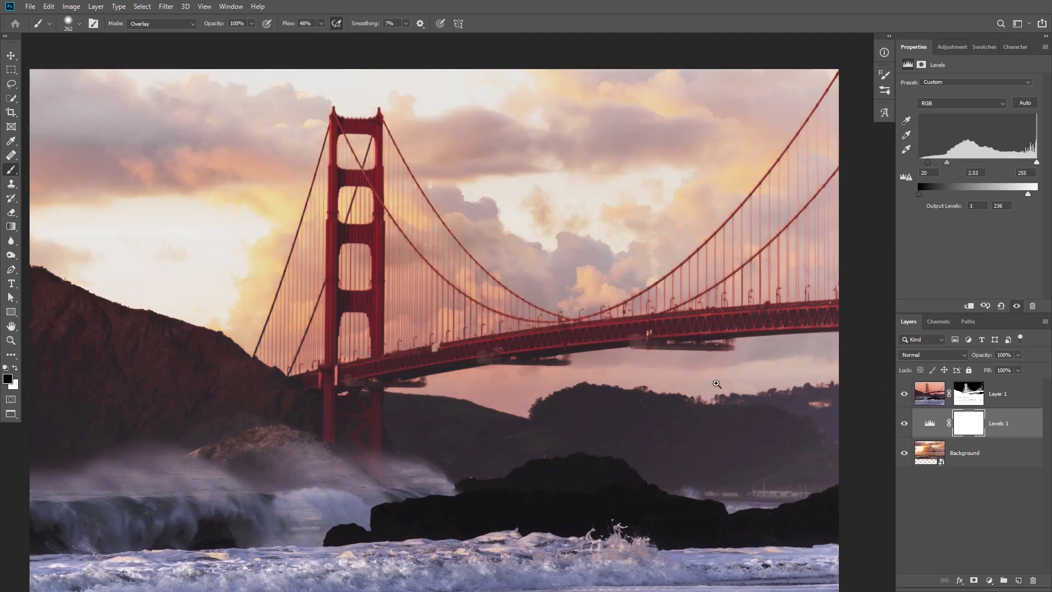
# Activate Layer 1's mask, reduce the brush size to 122 px and check the bridge edges against the brightened sky
pyautogui.scroll(2, 713, 394)
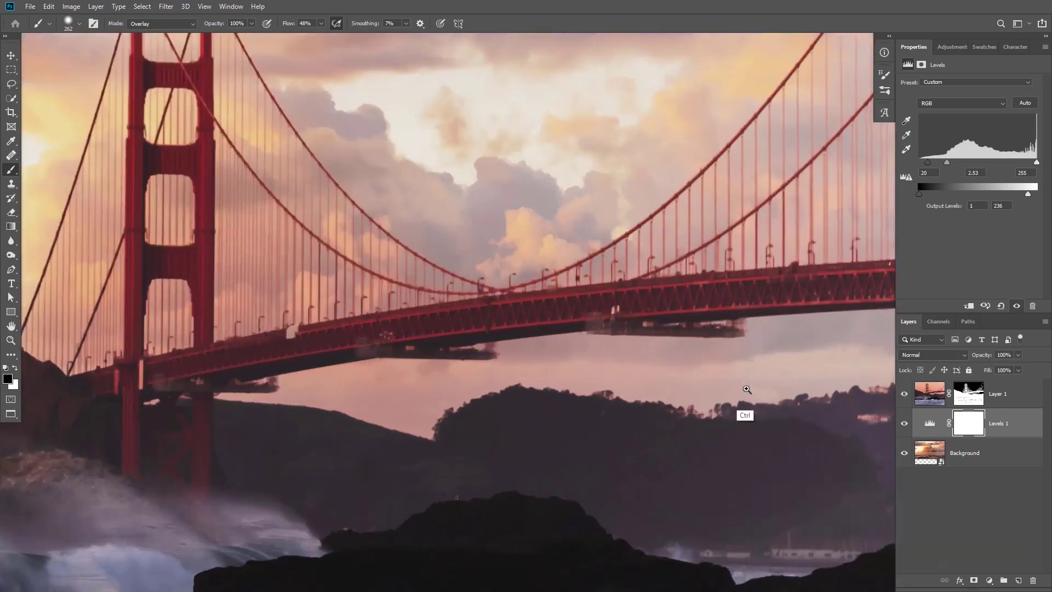
pyautogui.click(969, 393)
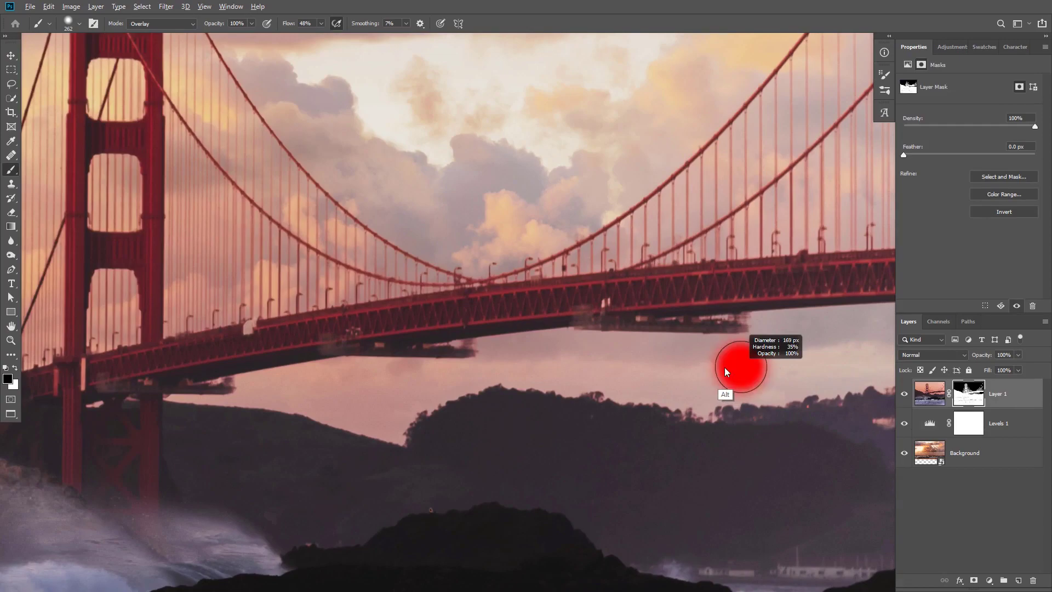
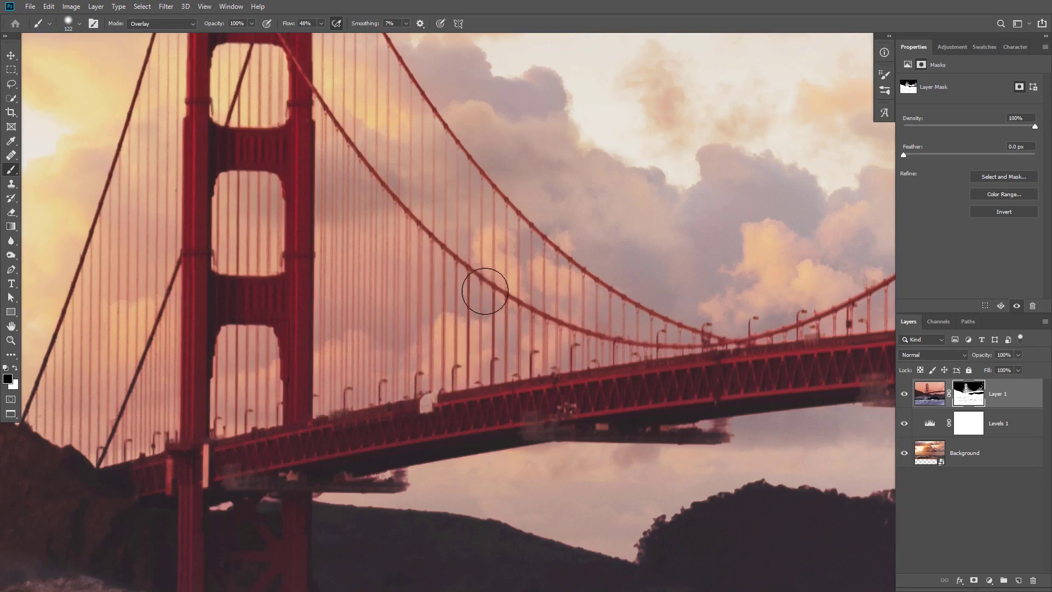
pyautogui.scroll(-3, 481, 289)
pyautogui.moveTo(466, 275); pyautogui.dragTo(488, 323)
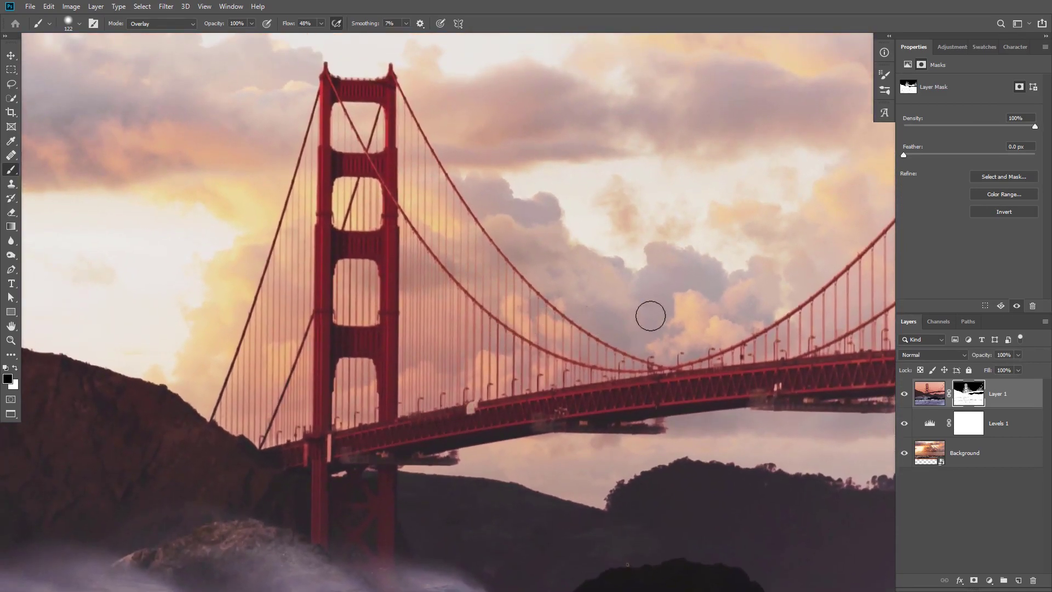
# Using the mask view, lasso around the tower and its adjoining cables down to the deck, and return to the composite image
pyautogui.keyDown('alt'); pyautogui.click(969, 403); pyautogui.keyUp('alt')
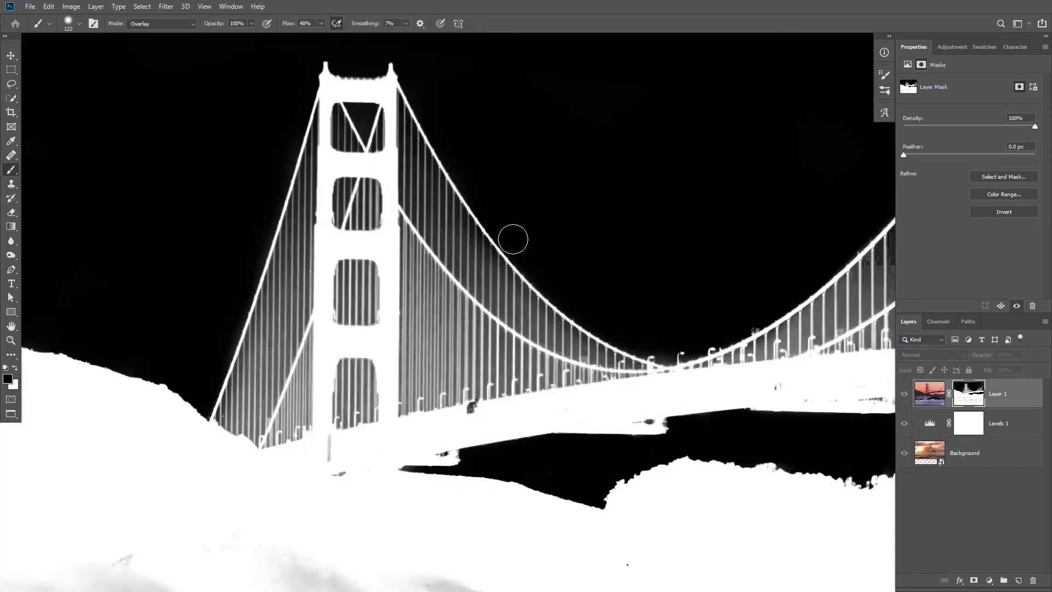
pyautogui.press('l')
pyautogui.moveTo(329, 48)
pyautogui.mouseDown()
pyautogui.moveTo(292, 78)
pyautogui.moveTo(246, 156)
pyautogui.moveTo(199, 403)
pyautogui.moveTo(258, 451)
pyautogui.moveTo(311, 453)
pyautogui.mouseUp()
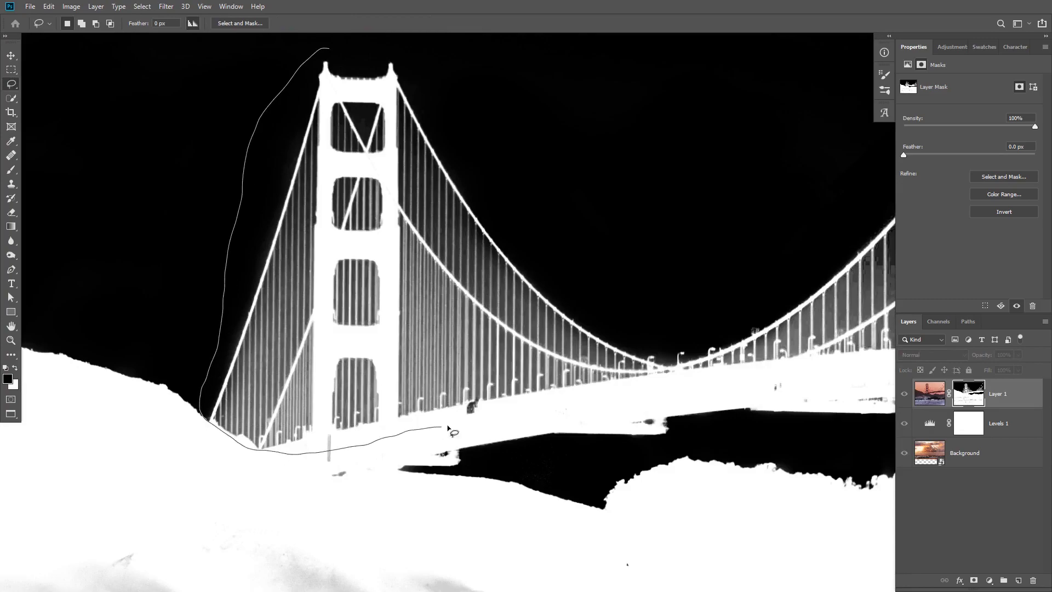
pyautogui.moveTo(636, 243)
pyautogui.mouseDown()
pyautogui.moveTo(522, 131)
pyautogui.moveTo(402, 39)
pyautogui.moveTo(337, 47)
pyautogui.mouseUp()
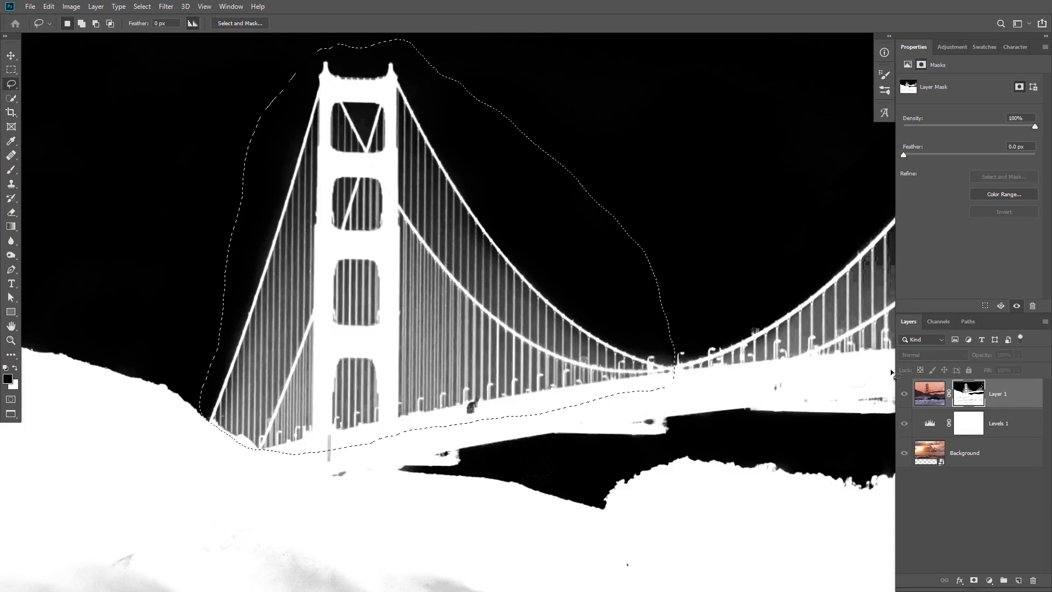
pyautogui.keyDown('alt'); pyautogui.click(973, 397); pyautogui.keyUp('alt')
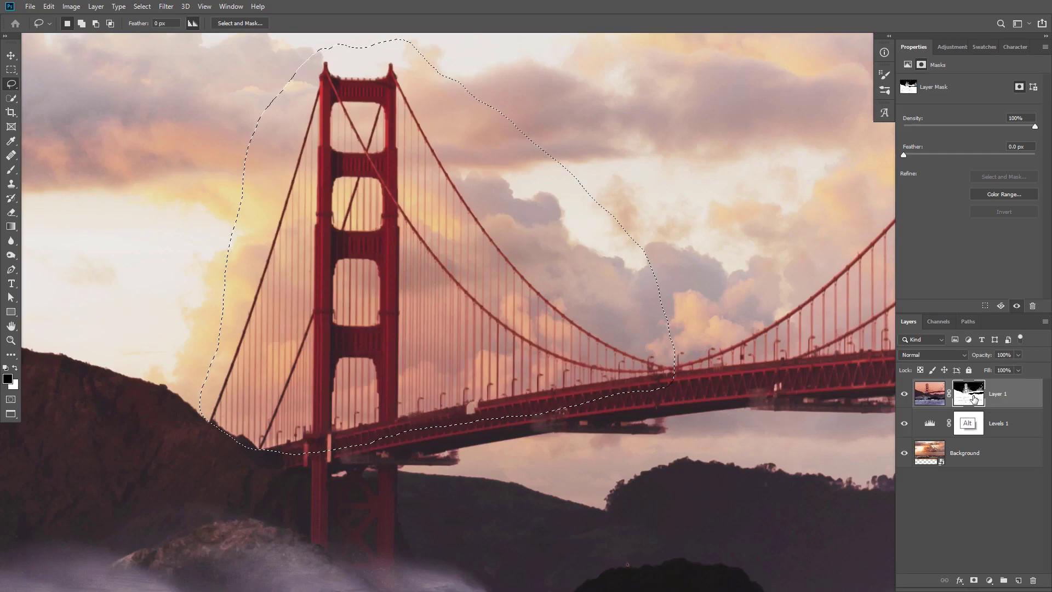
# Raise the selected mask area's contrast using Levels with input black 32 and input white 181, inspect the mask, and deselect
pyautogui.hotkey('ctrl', 'l')
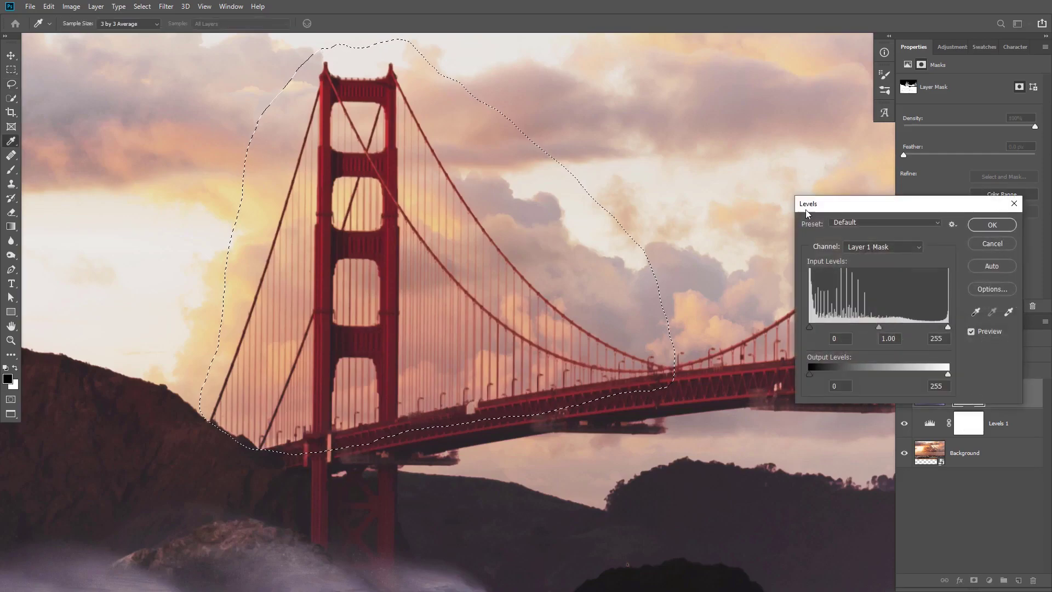
pyautogui.moveTo(810, 328); pyautogui.dragTo(827, 327)
pyautogui.moveTo(948, 327); pyautogui.dragTo(909, 324)
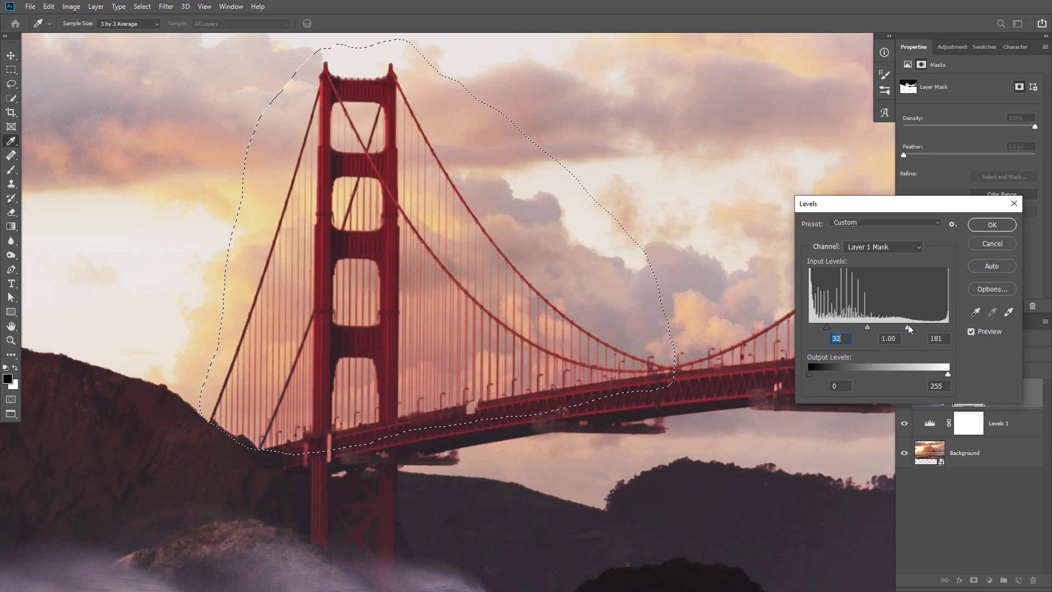
pyautogui.press('l')
pyautogui.click(995, 226)
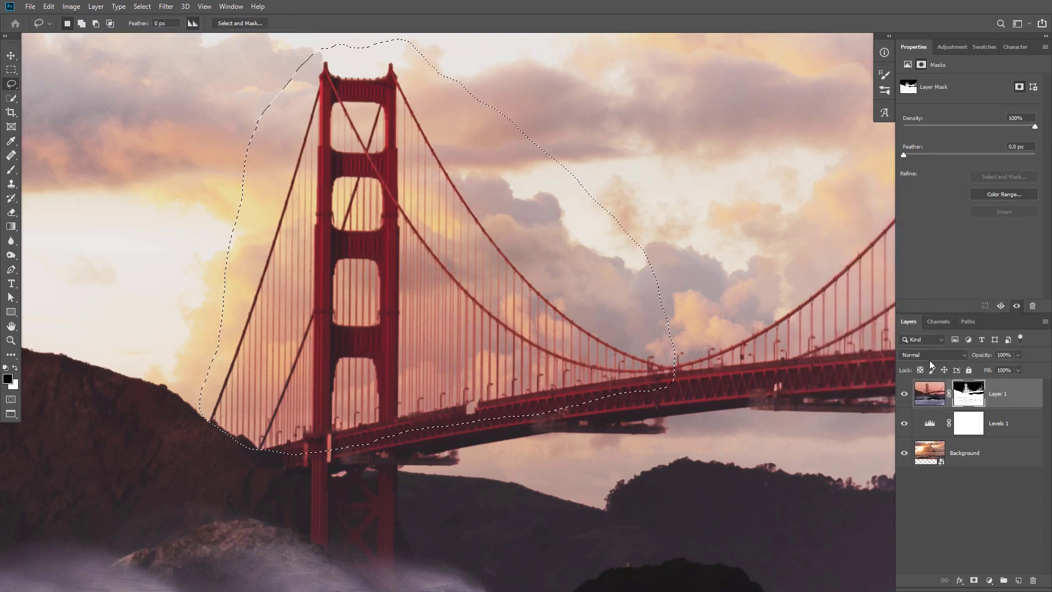
pyautogui.keyDown('alt'); pyautogui.click(966, 392); pyautogui.keyUp('alt')
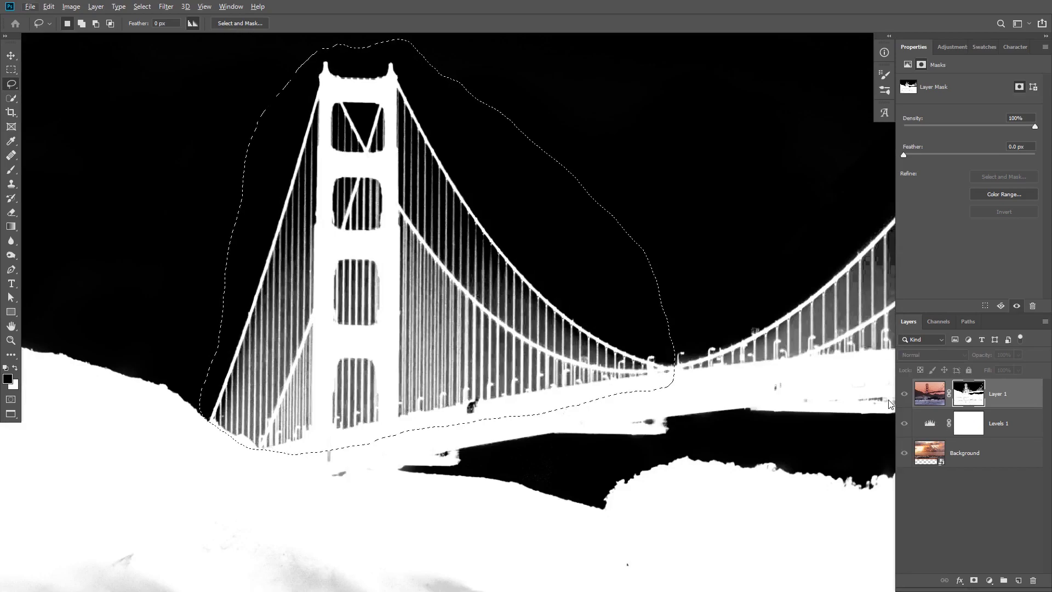
pyautogui.keyDown('alt'); pyautogui.click(966, 393); pyautogui.keyUp('alt')
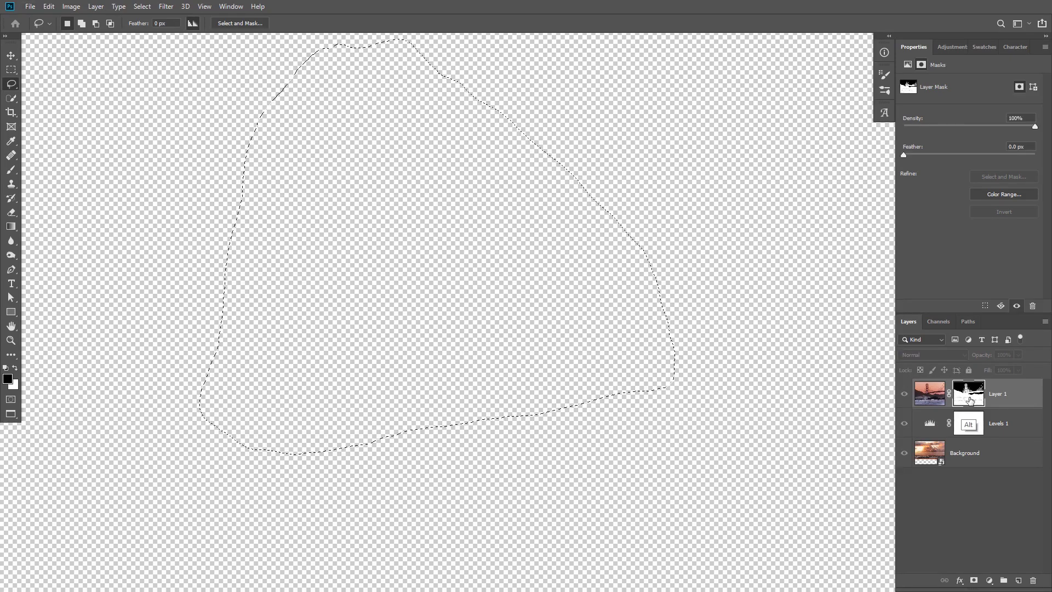
pyautogui.hotkey('ctrl', 'd')
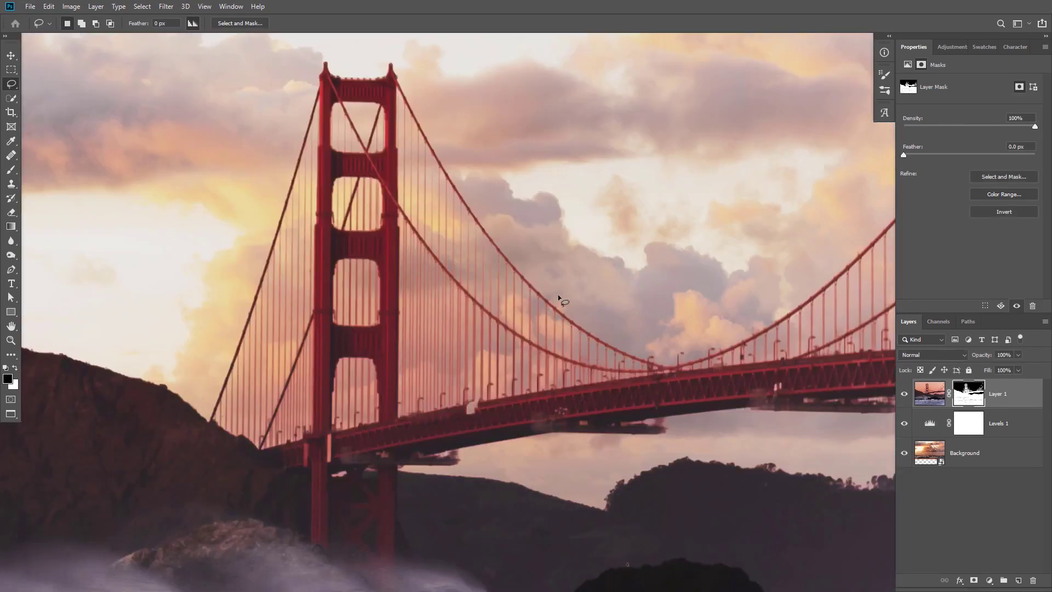
# Show Layer 1's mask, lasso the whole lower area covering the waves, water and rocks, fill it with white, and deselect
pyautogui.press('space')
pyautogui.scroll(-2, 542, 292)
pyautogui.moveTo(535, 303); pyautogui.dragTo(517, 278)
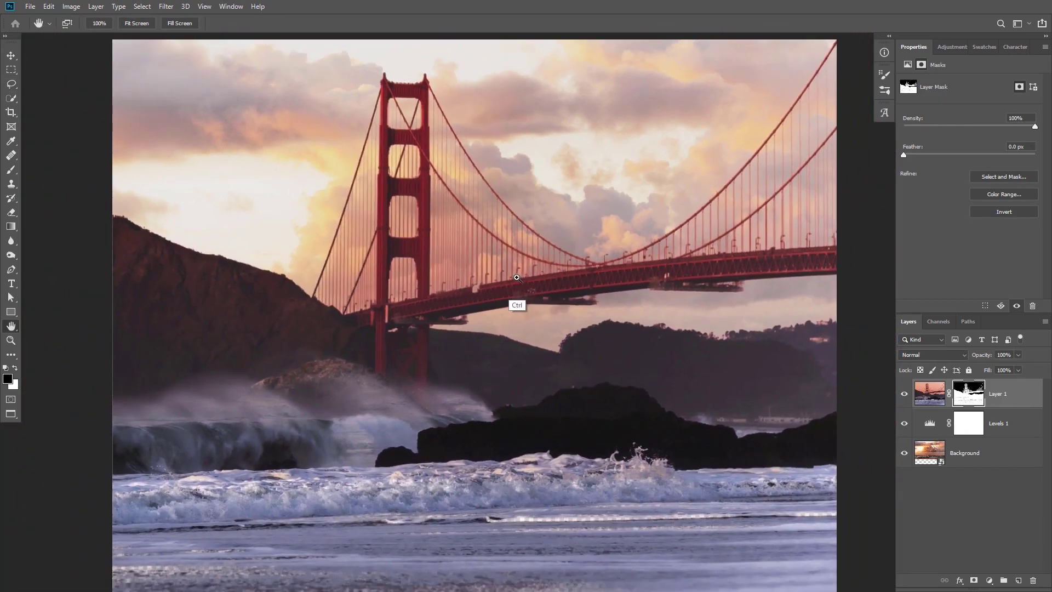
pyautogui.scroll(-1, 517, 278)
pyautogui.keyDown('alt'); pyautogui.click(968, 394); pyautogui.keyUp('alt')
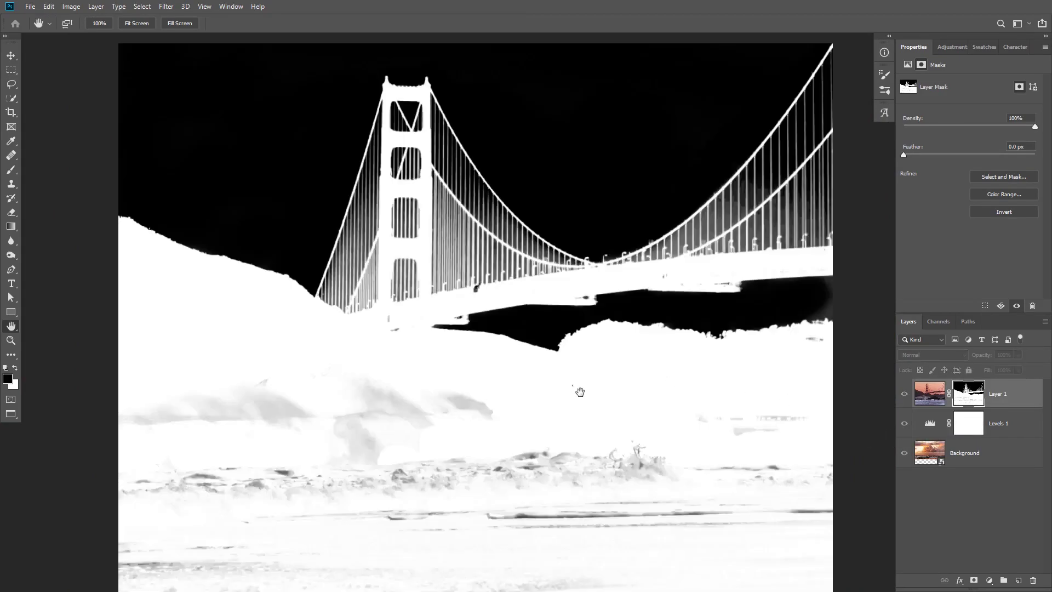
pyautogui.moveTo(579, 392); pyautogui.dragTo(578, 328)
pyautogui.press('l')
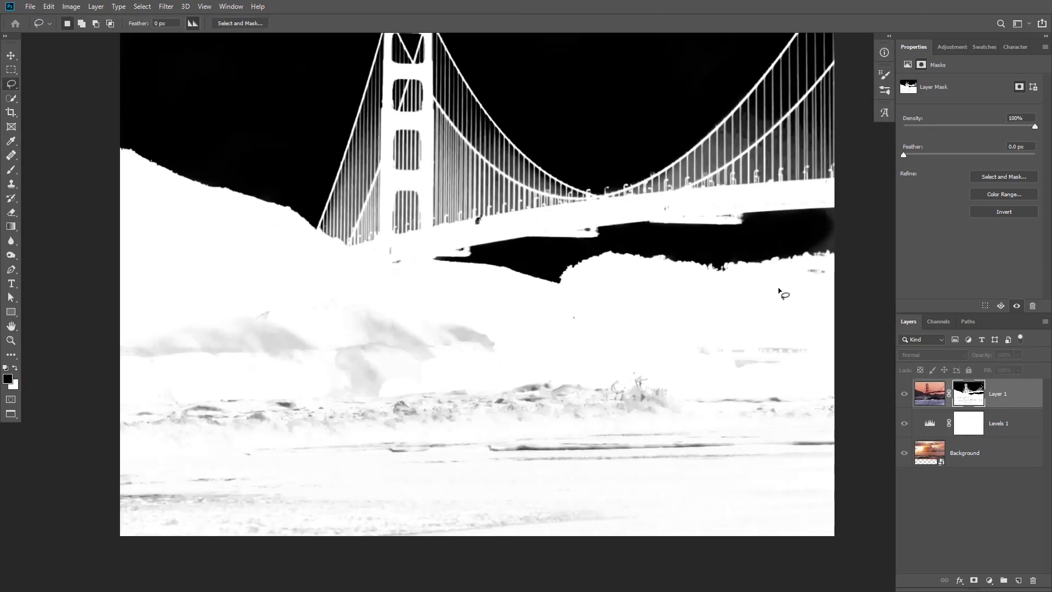
pyautogui.moveTo(743, 310)
pyautogui.mouseDown()
pyautogui.moveTo(521, 321)
pyautogui.moveTo(398, 284)
pyautogui.moveTo(230, 274)
pyautogui.moveTo(152, 298)
pyautogui.moveTo(113, 365)
pyautogui.moveTo(107, 417)
pyautogui.moveTo(125, 527)
pyautogui.moveTo(221, 584)
pyautogui.moveTo(719, 567)
pyautogui.moveTo(855, 550)
pyautogui.moveTo(856, 399)
pyautogui.moveTo(837, 338)
pyautogui.moveTo(808, 306)
pyautogui.moveTo(754, 311)
pyautogui.mouseUp()
pyautogui.press('shift')
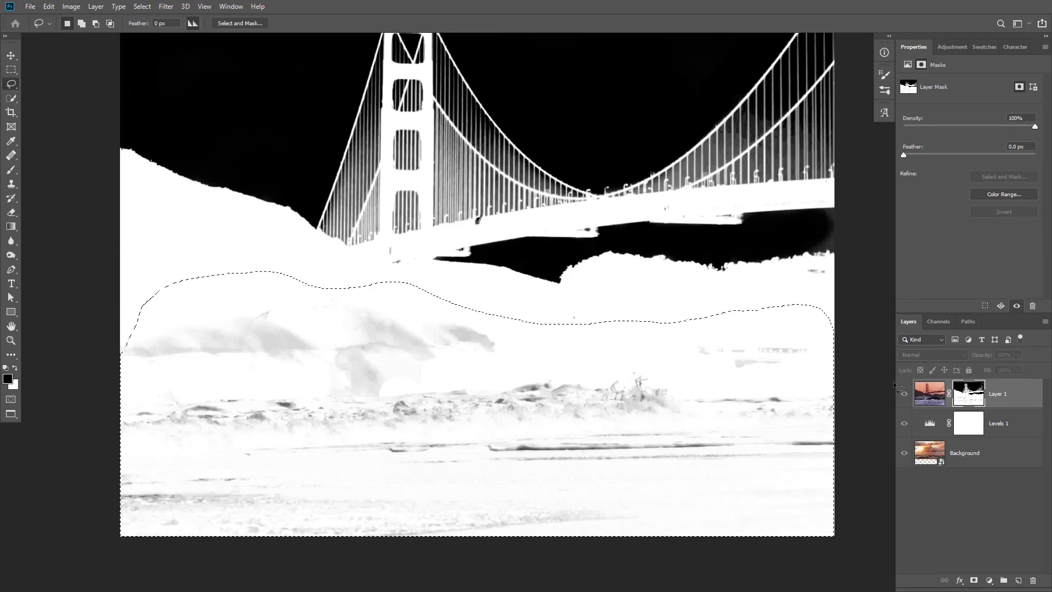
pyautogui.hotkey('ctrl', 'BackSpace')
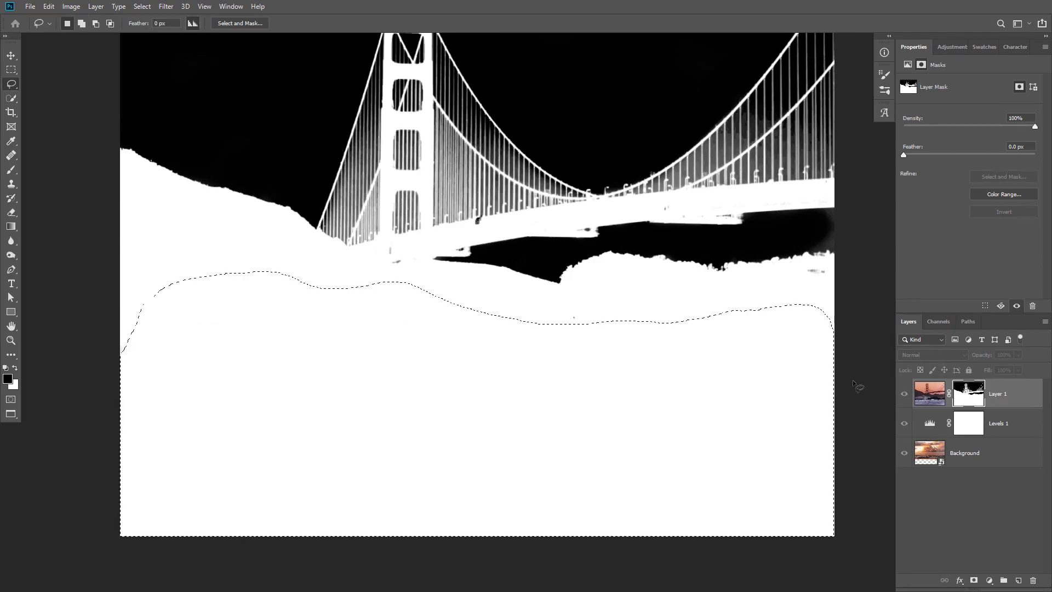
pyautogui.hotkey('ctrl', 'd')
# Paint the right end of the sky gap beneath the deck black in the mask, and compare the mask with the composite
pyautogui.press('h')
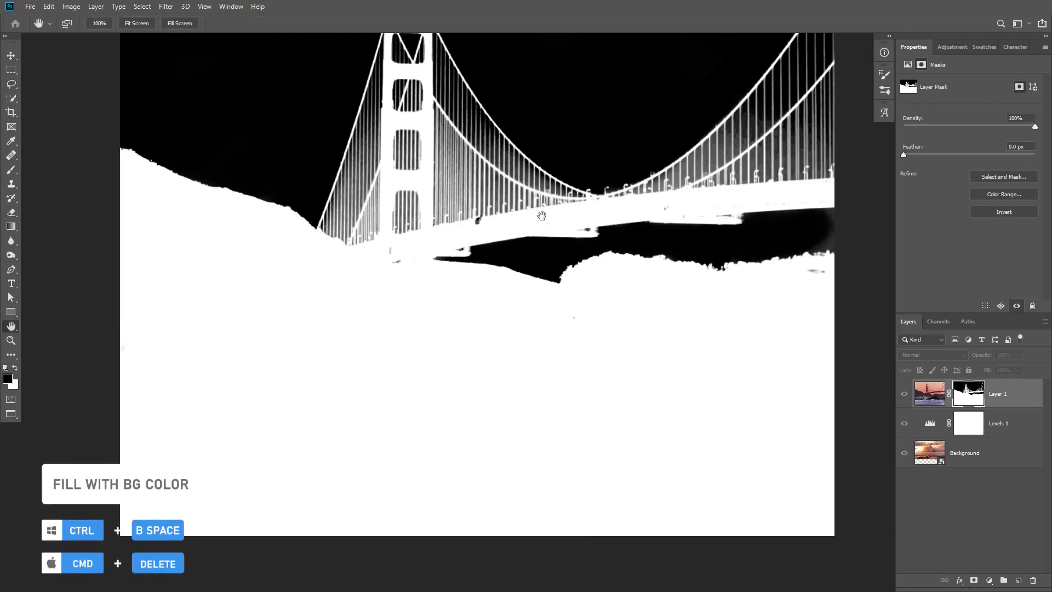
pyautogui.moveTo(541, 215); pyautogui.dragTo(543, 304)
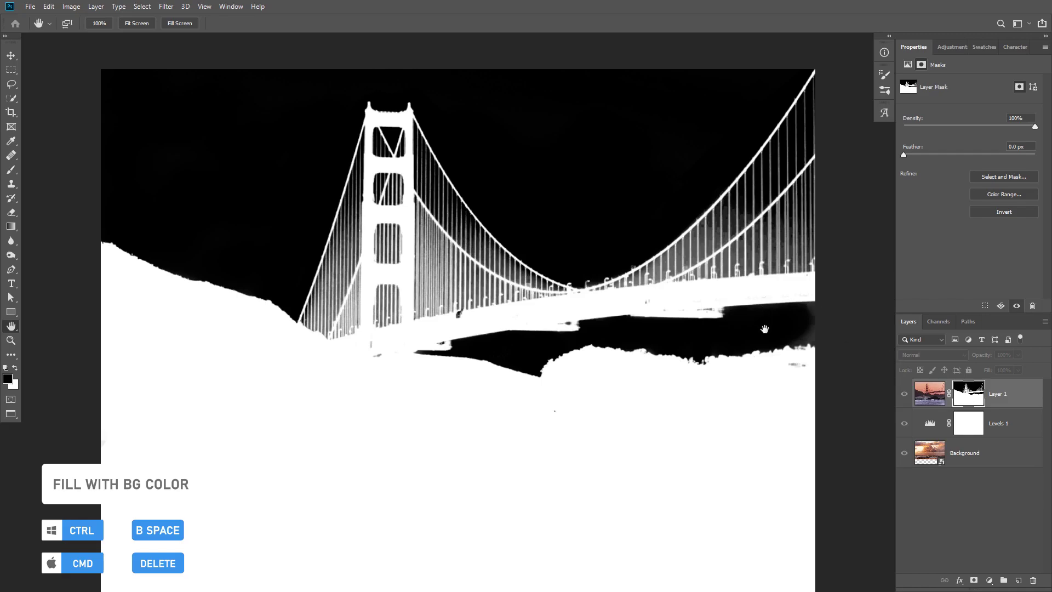
pyautogui.press('b')
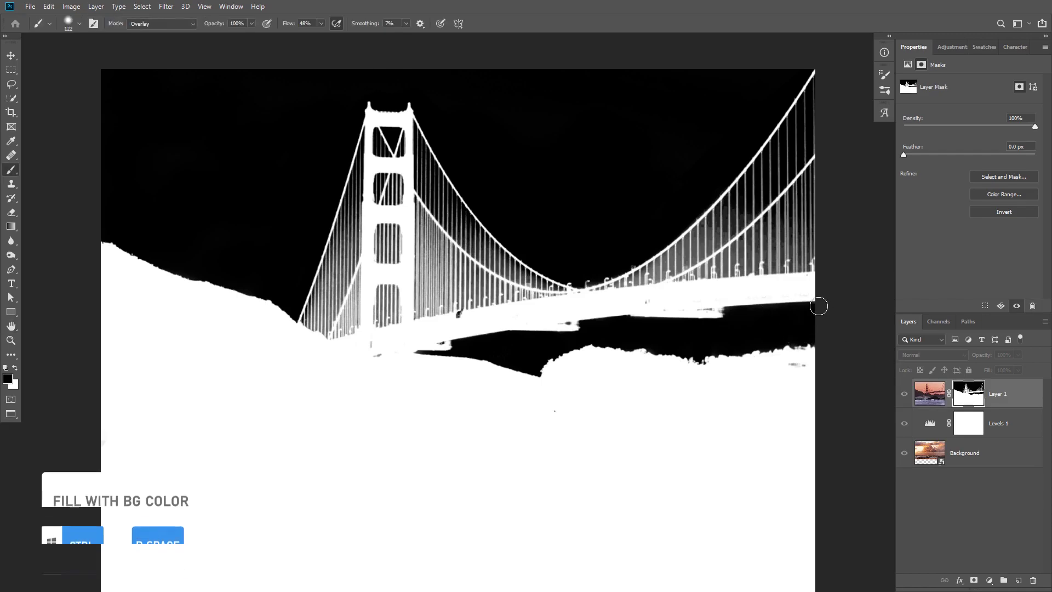
pyautogui.keyDown('alt'); pyautogui.click(969, 400); pyautogui.keyUp('alt')
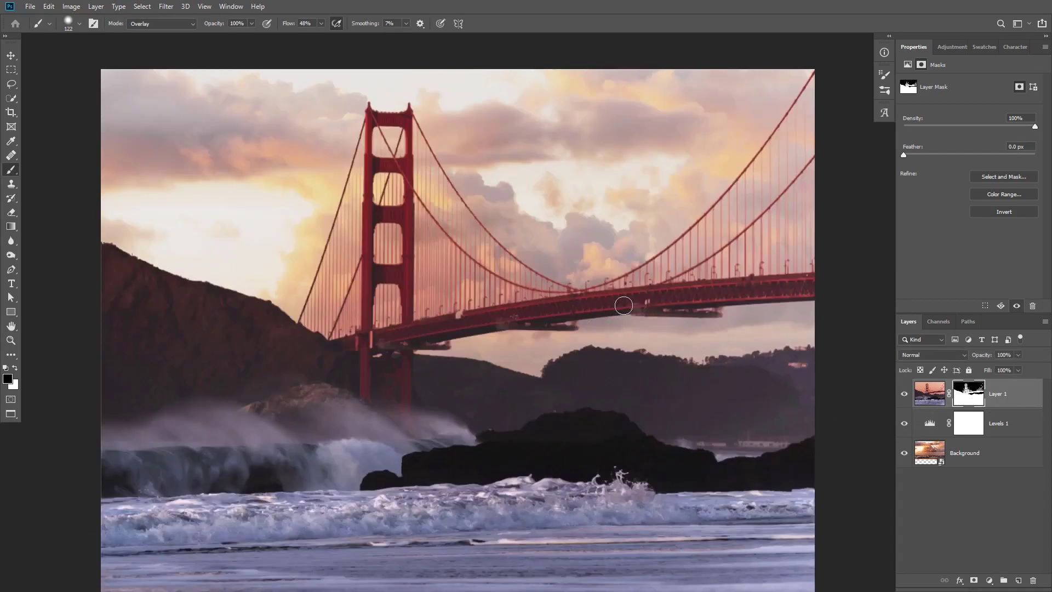
pyautogui.keyDown('alt'); pyautogui.click(969, 393); pyautogui.keyUp('alt')
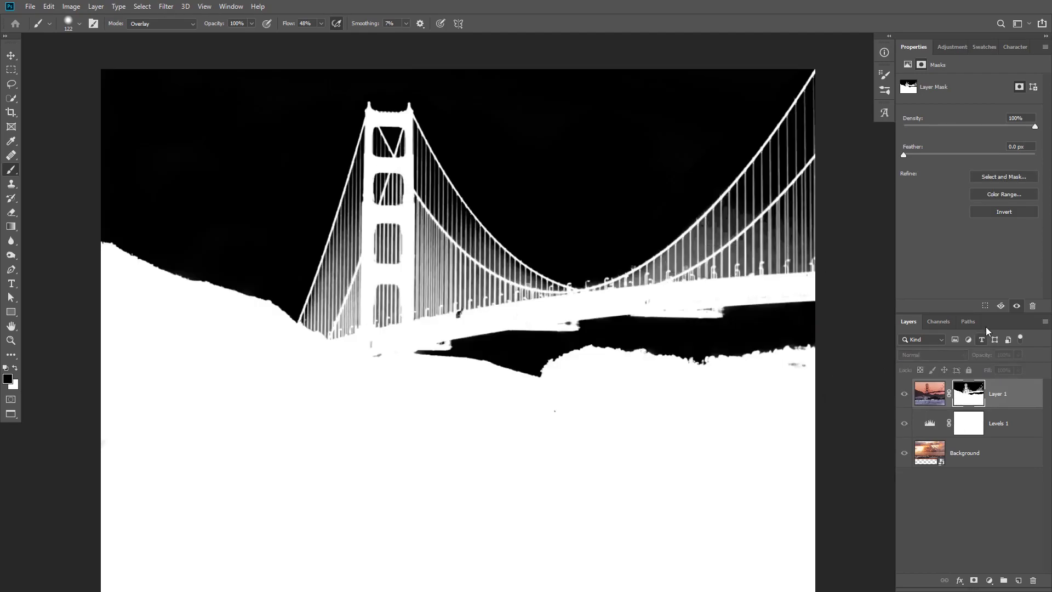
pyautogui.keyDown('alt'); pyautogui.click(968, 393); pyautogui.keyUp('alt')
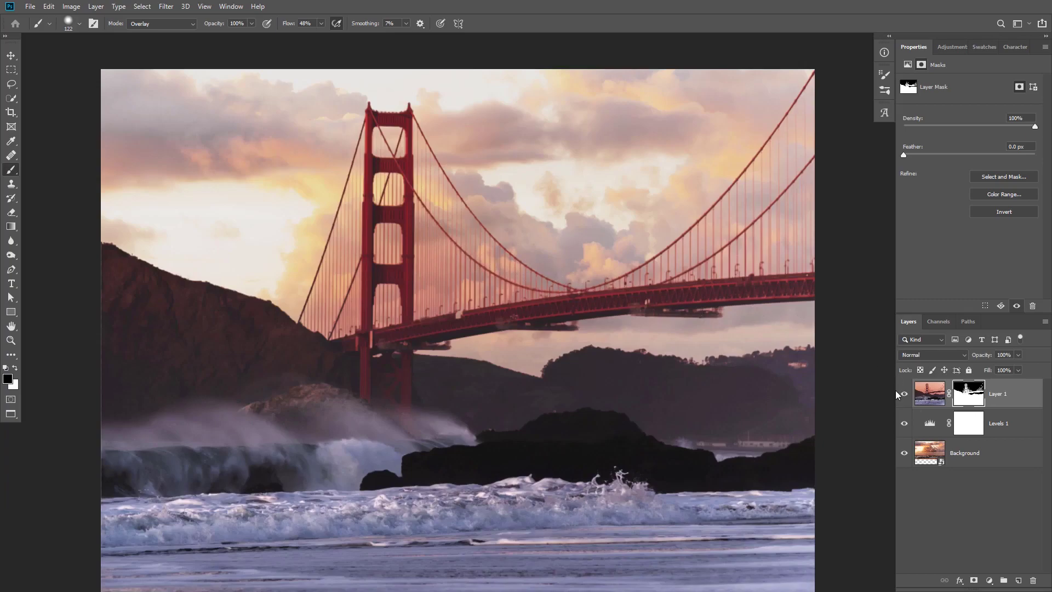
# Compare the sky with and without Levels 1, and add a Color Balance adjustment layer directly above it
pyautogui.click(905, 423)
pyautogui.click(905, 423)
pyautogui.click(931, 427)
pyautogui.click(989, 580)
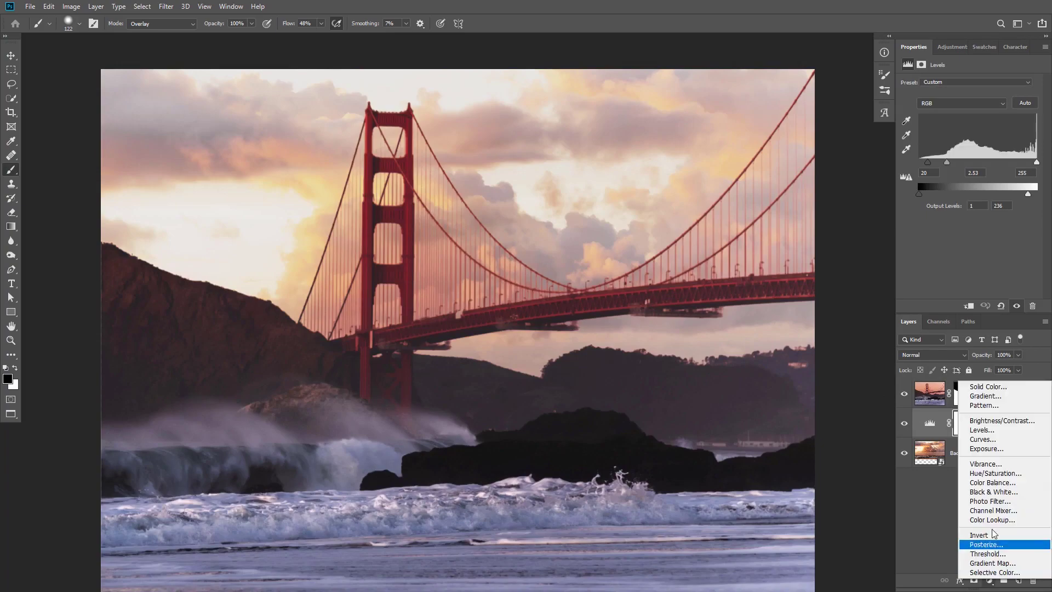
pyautogui.click(994, 483)
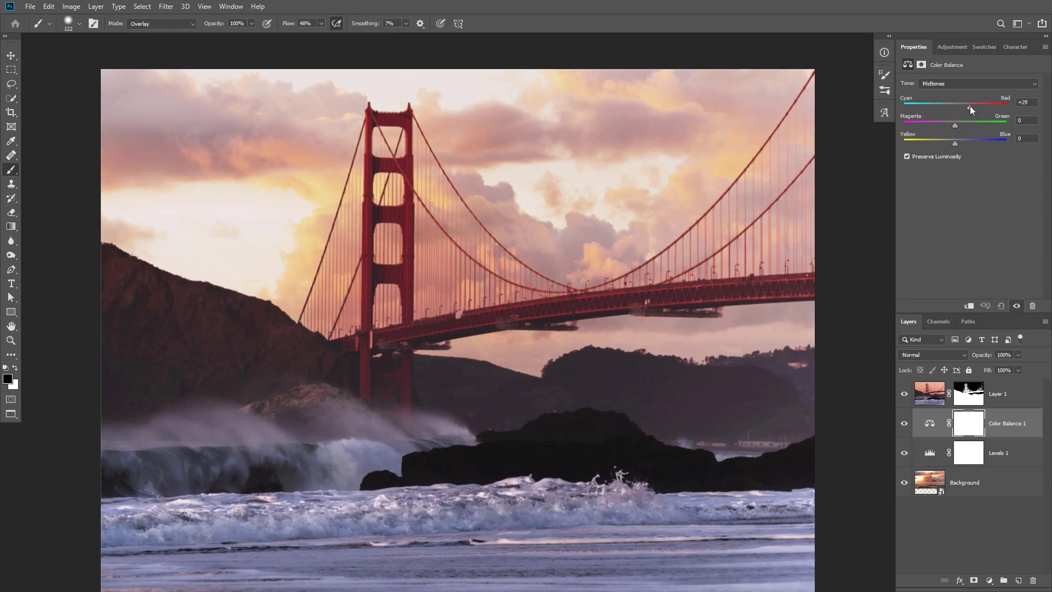
# Shift the Color Balance midtones toward red with Yellow–Blue at -10, and set the shadows to Cyan–Red +19 and Yellow–Blue -3
pyautogui.moveTo(969, 106); pyautogui.dragTo(968, 105)
pyautogui.click(964, 85)
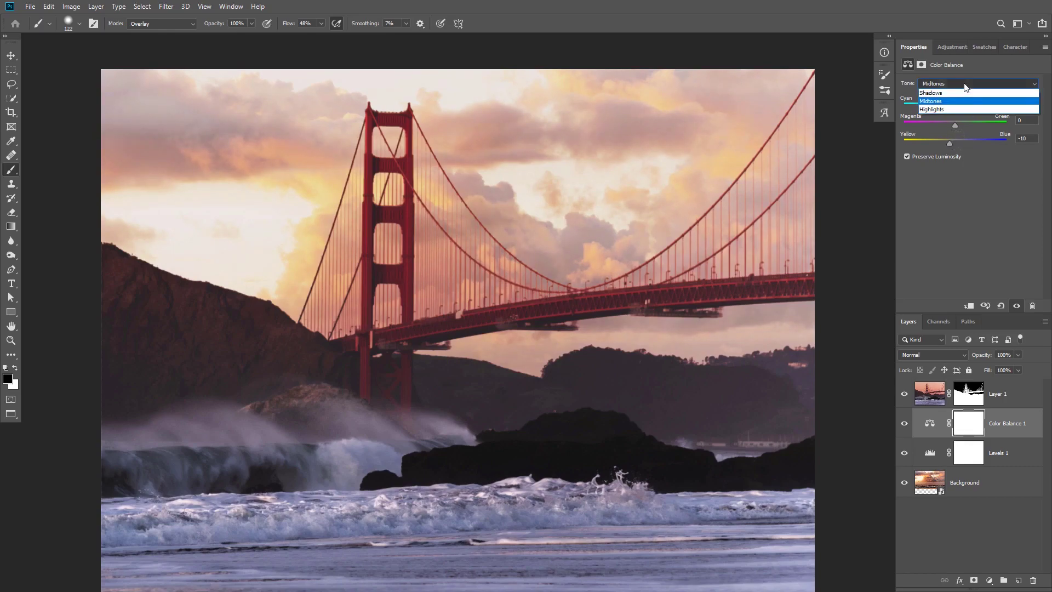
pyautogui.click(949, 93)
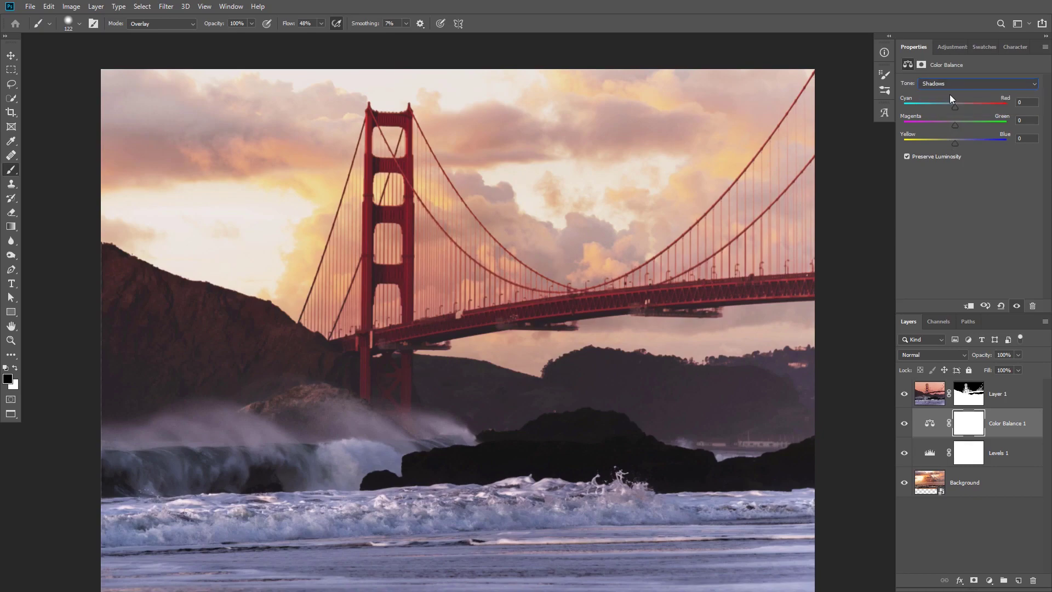
pyautogui.moveTo(955, 107); pyautogui.dragTo(944, 144)
# Set the Color Balance highlights to Cyan–Red +6 and Yellow–Blue -1
pyautogui.click(951, 83)
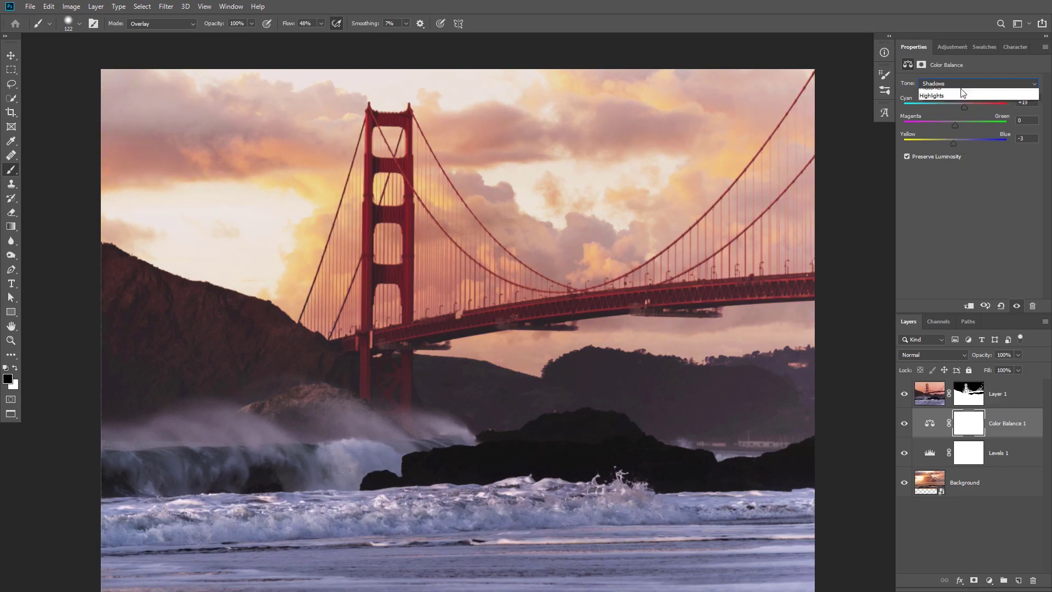
pyautogui.click(943, 108)
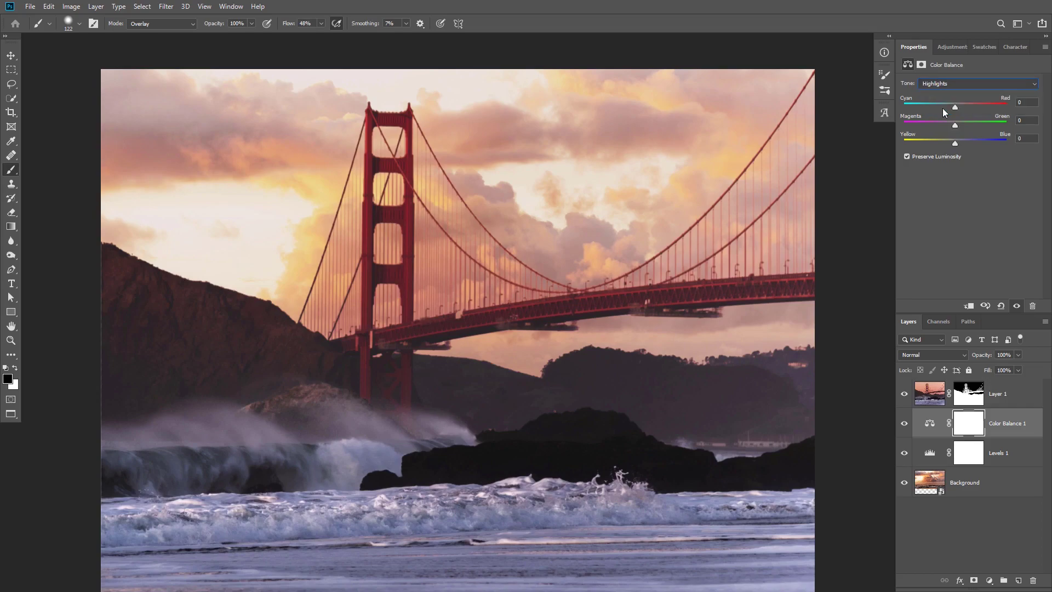
pyautogui.moveTo(955, 107); pyautogui.dragTo(957, 110)
pyautogui.moveTo(955, 143)
pyautogui.mouseDown()
pyautogui.moveTo(942, 143)
pyautogui.moveTo(955, 142)
pyautogui.mouseUp()
# Compare the image with and without the Color Balance and Levels adjustments, and with Layer 1's mask disabled and enabled
pyautogui.press('h')
pyautogui.moveTo(576, 276); pyautogui.dragTo(567, 265)
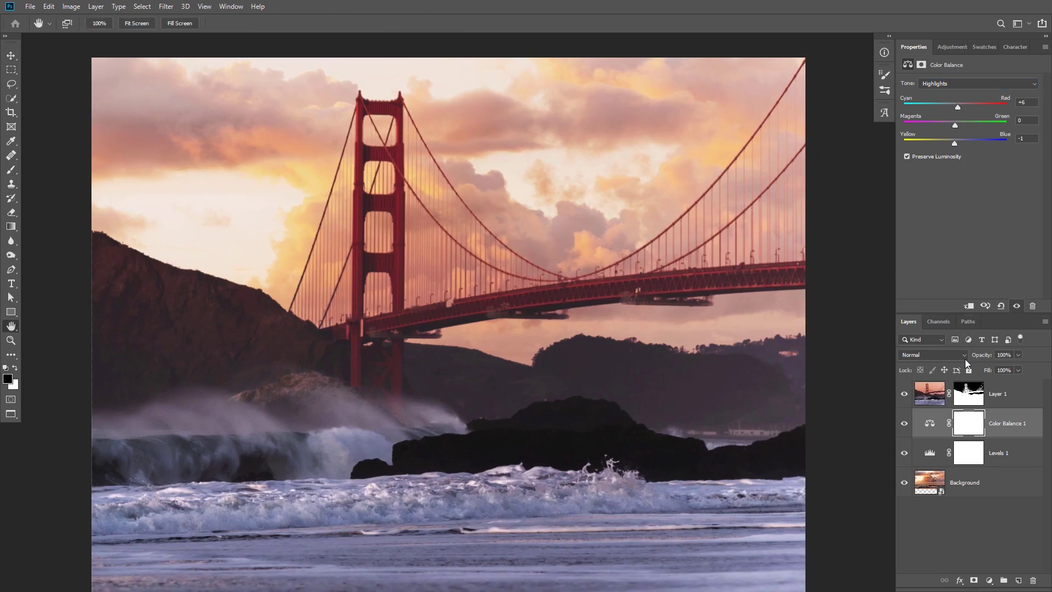
pyautogui.click(904, 423)
pyautogui.click(907, 452)
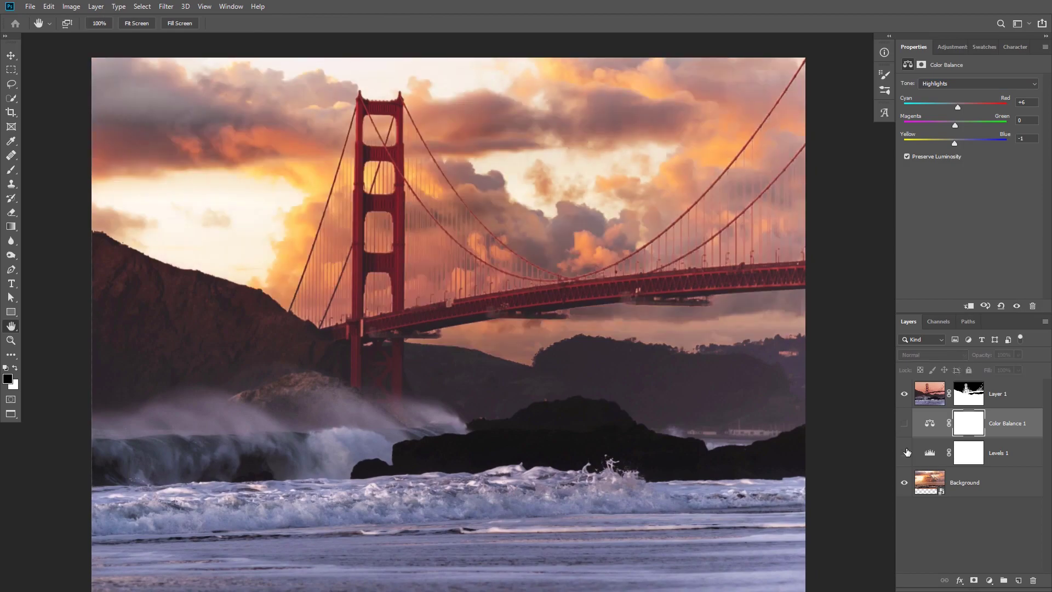
pyautogui.click(904, 423)
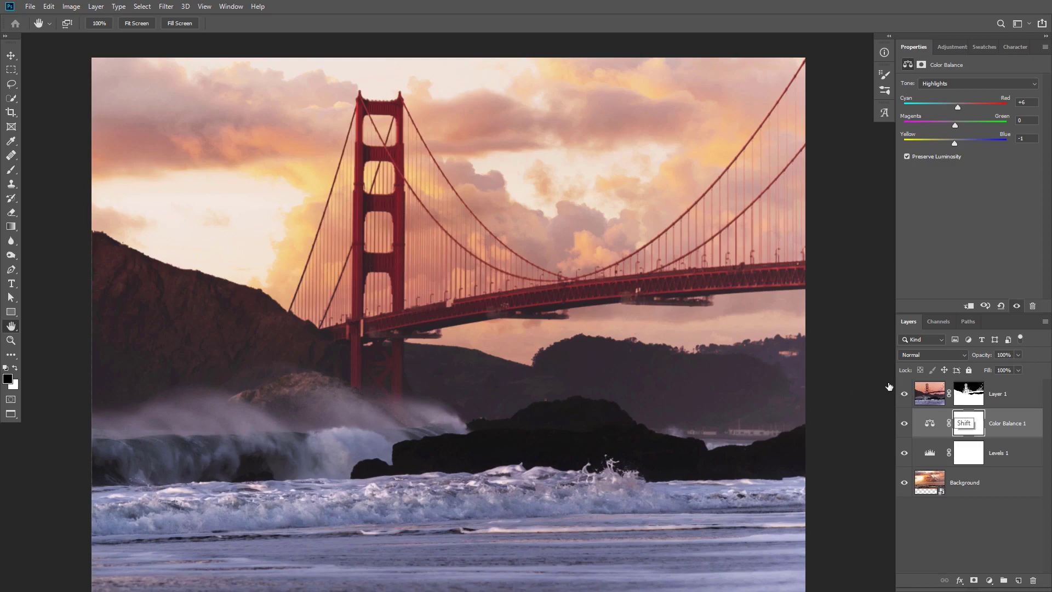
pyautogui.keyDown('shift'); pyautogui.click(968, 394); pyautogui.keyUp('shift')
pyautogui.keyDown('shift'); pyautogui.click(969, 394); pyautogui.keyUp('shift')
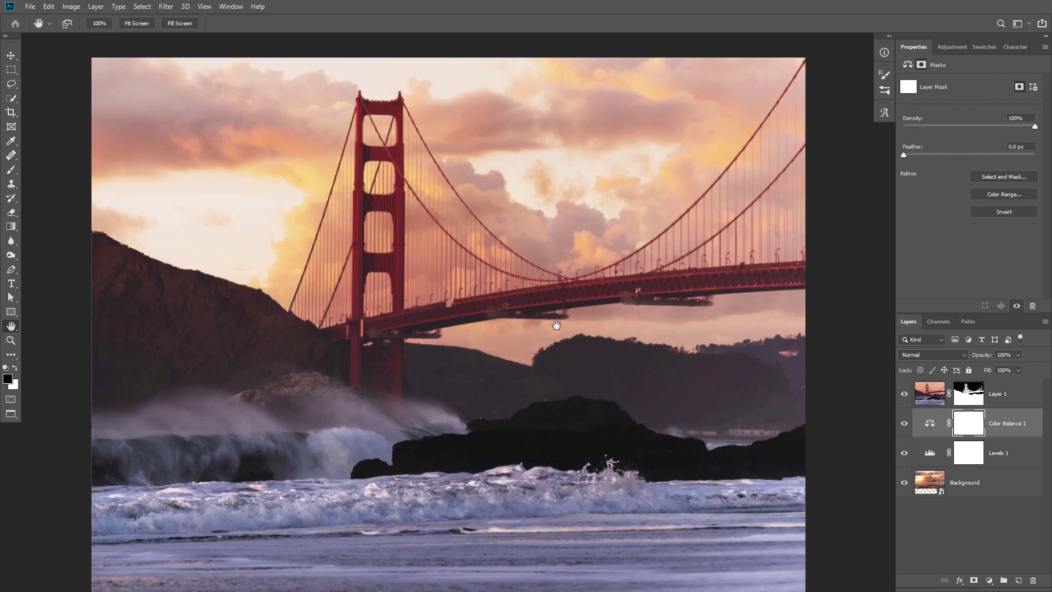
pyautogui.moveTo(554, 326); pyautogui.dragTo(553, 314)
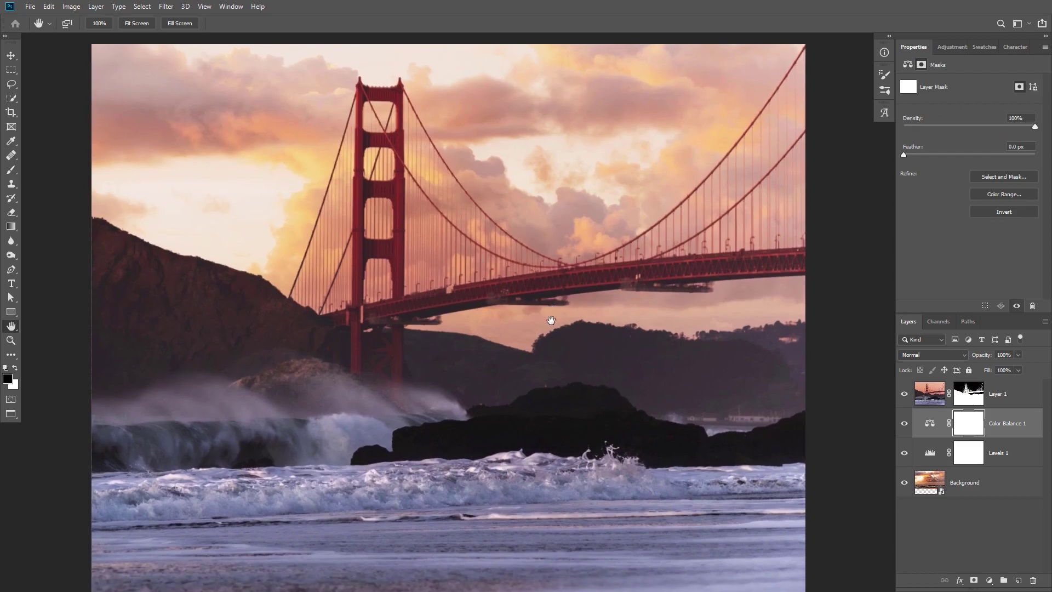